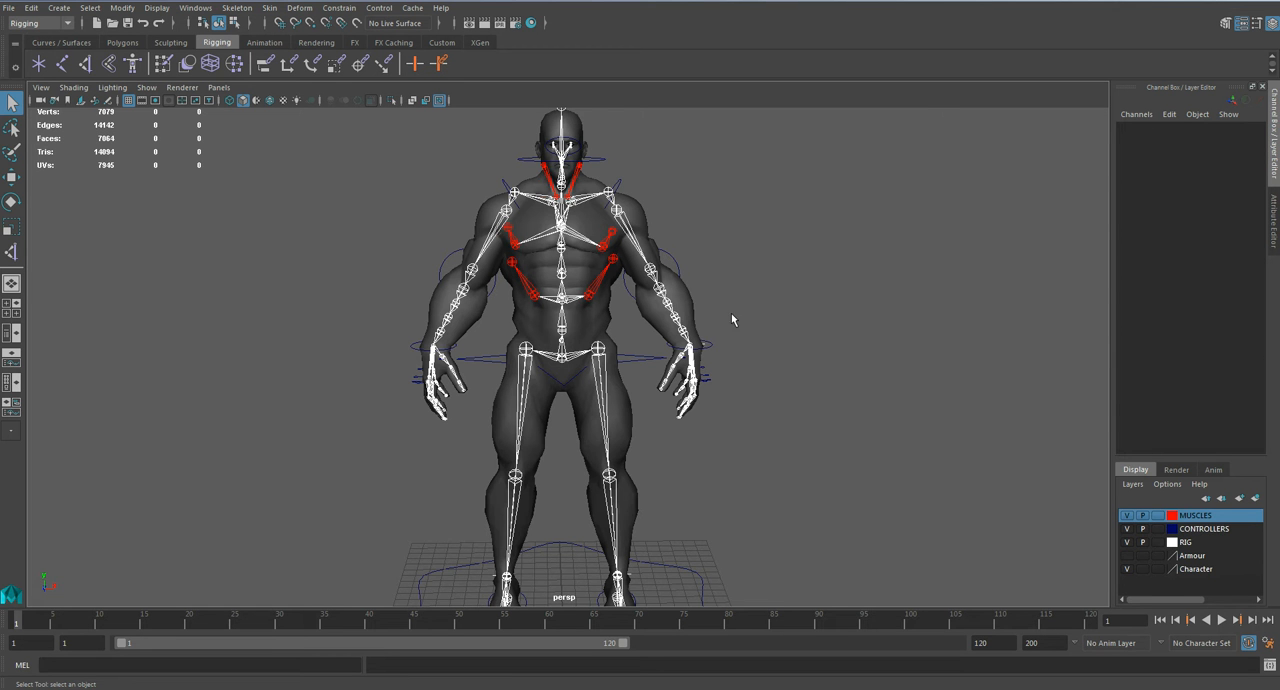
Step: Hide the Character layer so that only the skeleton, muscle joints and controllers are displayed
scroll(729, 395, "up", 4)
left_click_drag(729, 382, 900, 388, "alt")
left_click_drag(570, 460, 775, 461, "alt")
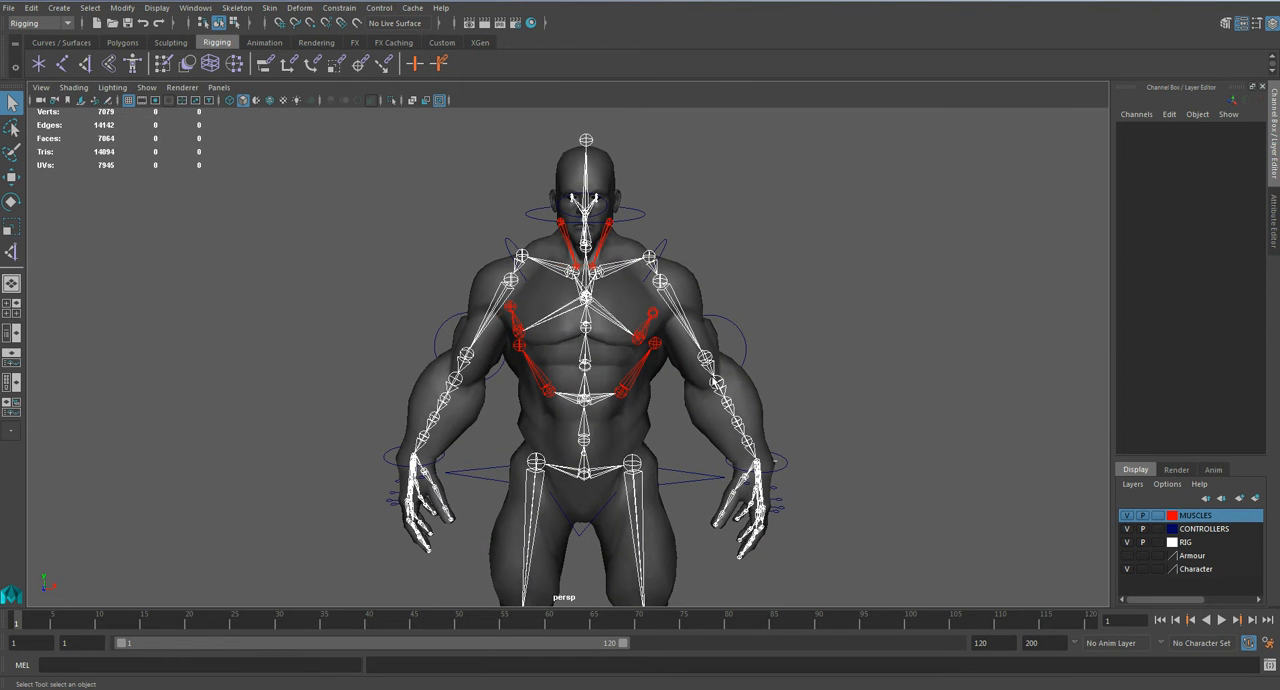
scroll(716, 381, "up", 3)
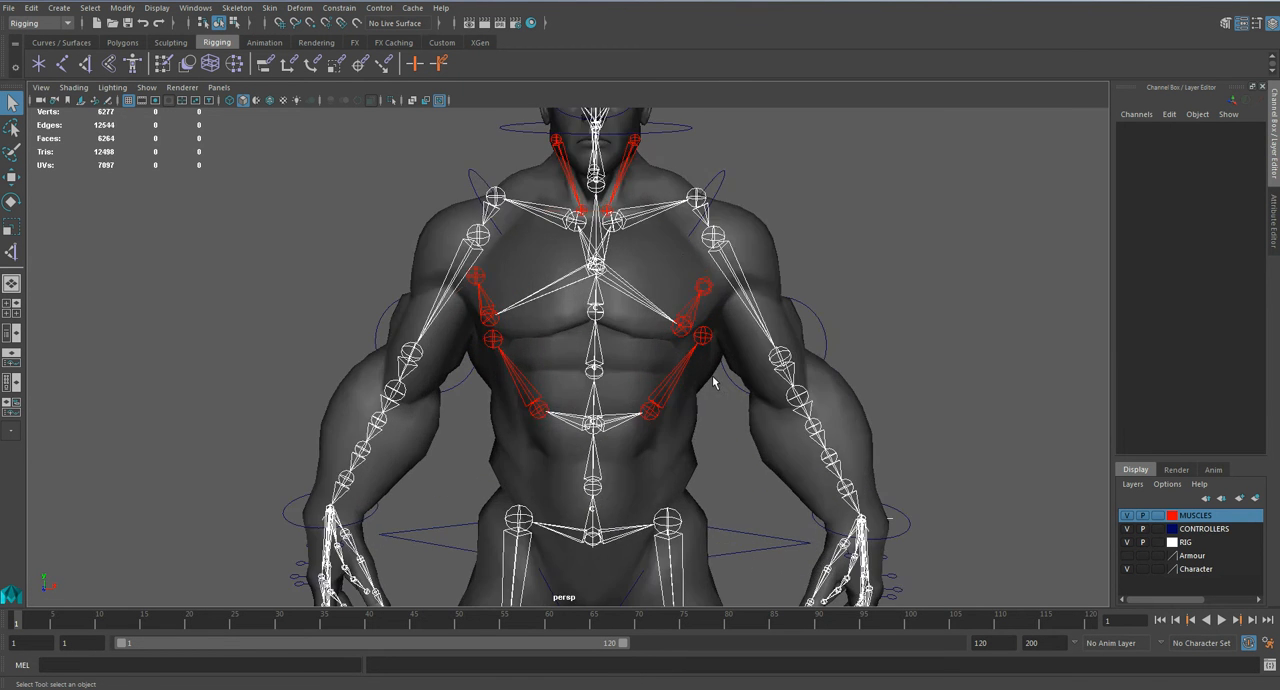
left_click_drag(657, 173, 635, 176, "alt")
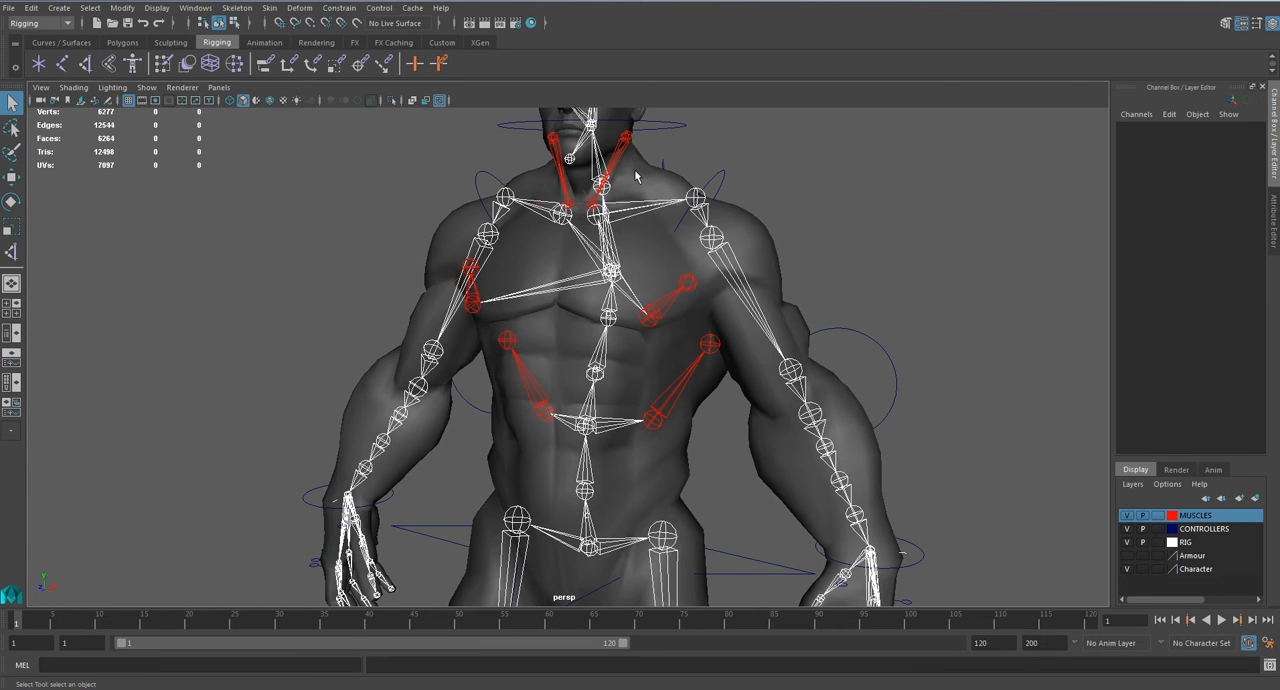
middle_click_drag(635, 178, 636, 247, "alt")
left_click_drag(636, 247, 625, 305, "alt")
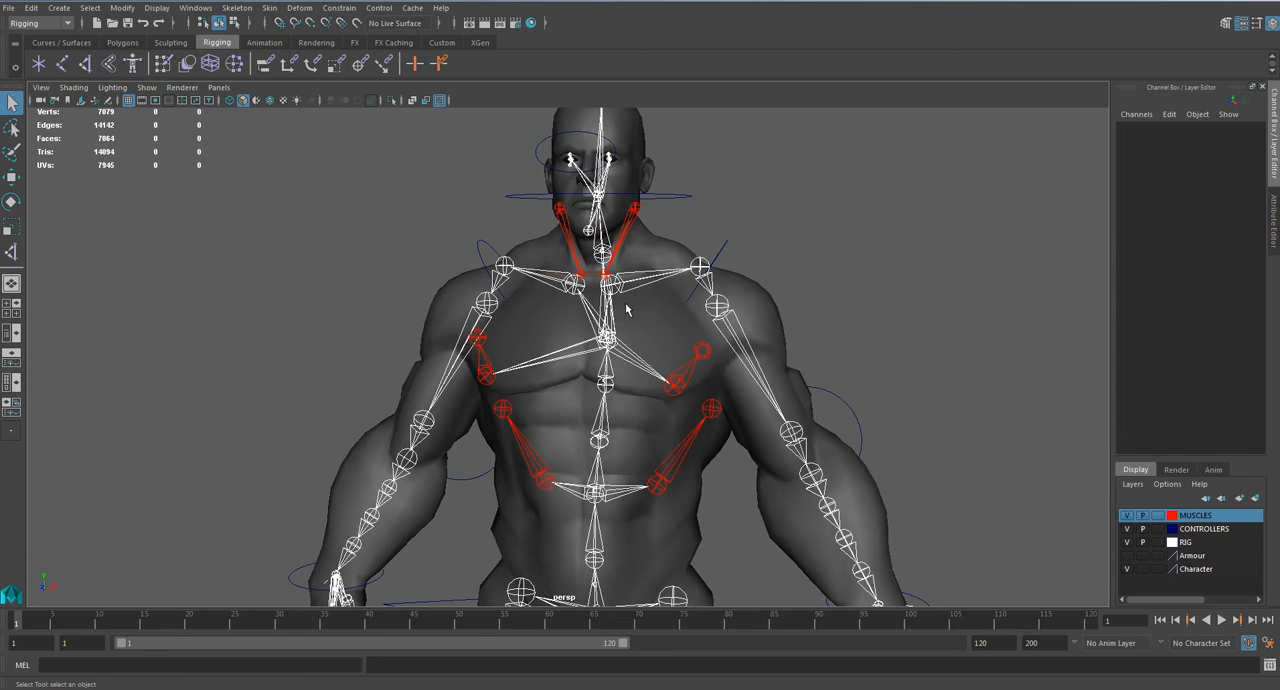
left_click(1125, 569)
Step: Delete the existing IK handles on the right and left neck muscle joints
left_click_drag(744, 381, 658, 363, "alt")
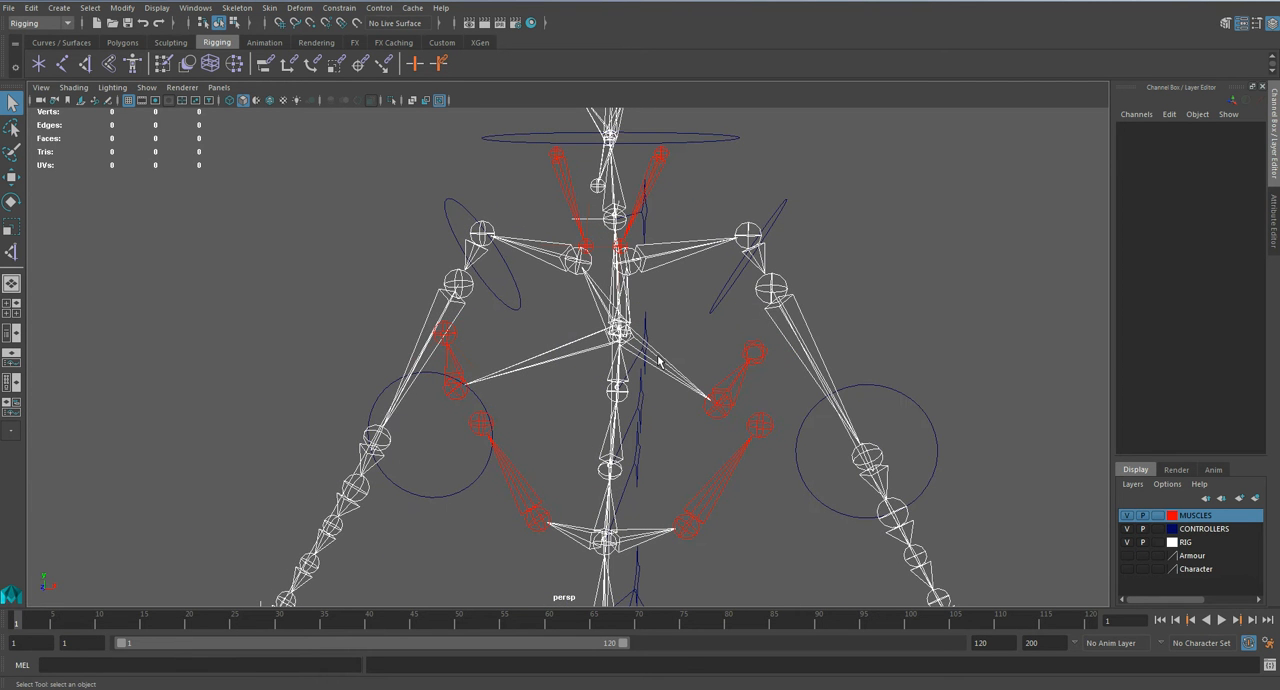
left_click(586, 225)
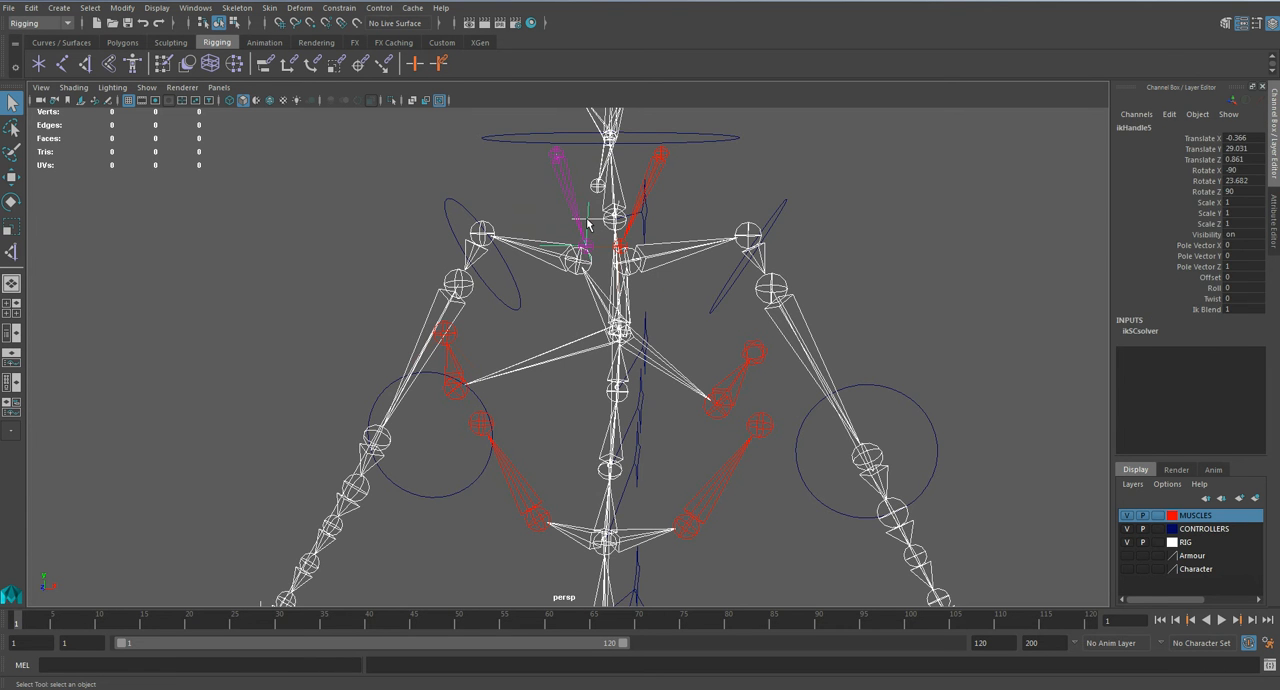
key("Delete")
middle_click_drag(588, 239, 579, 316, "alt")
right_click_drag(579, 316, 659, 330, "alt")
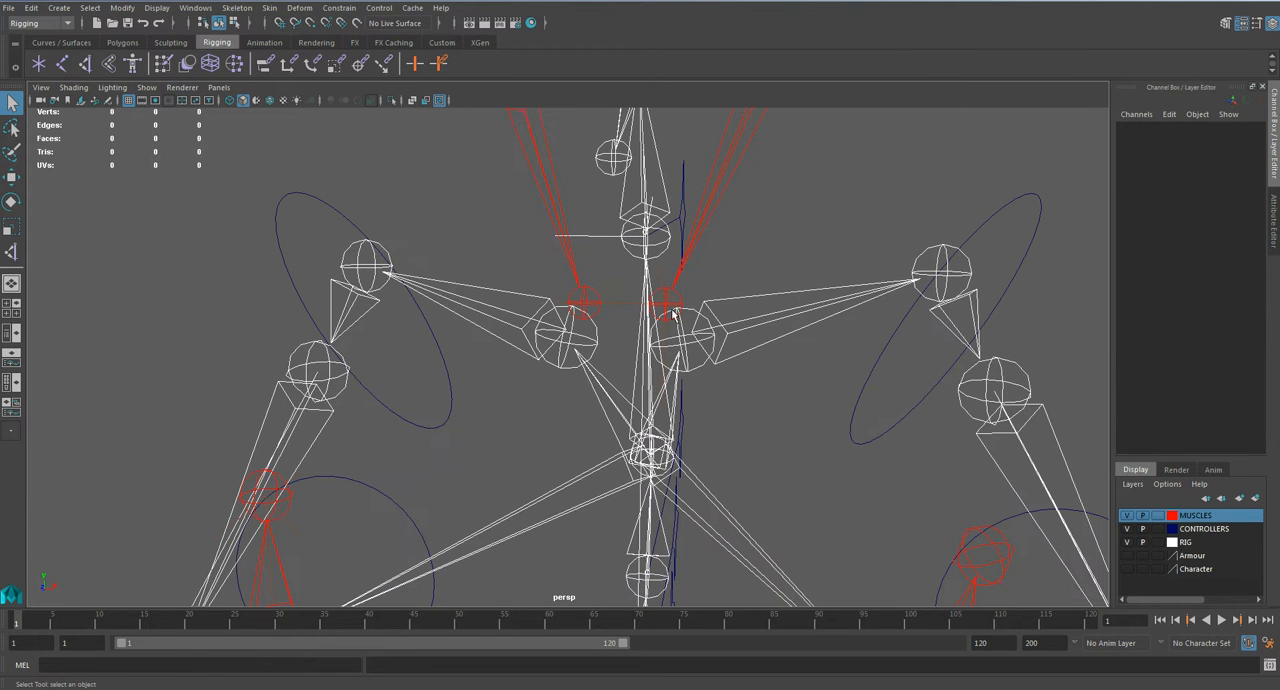
left_click(663, 283)
key("Delete")
scroll(677, 283, "down", 4)
left_click_drag(677, 283, 703, 400, "alt")
left_click(700, 440)
left_click(700, 370)
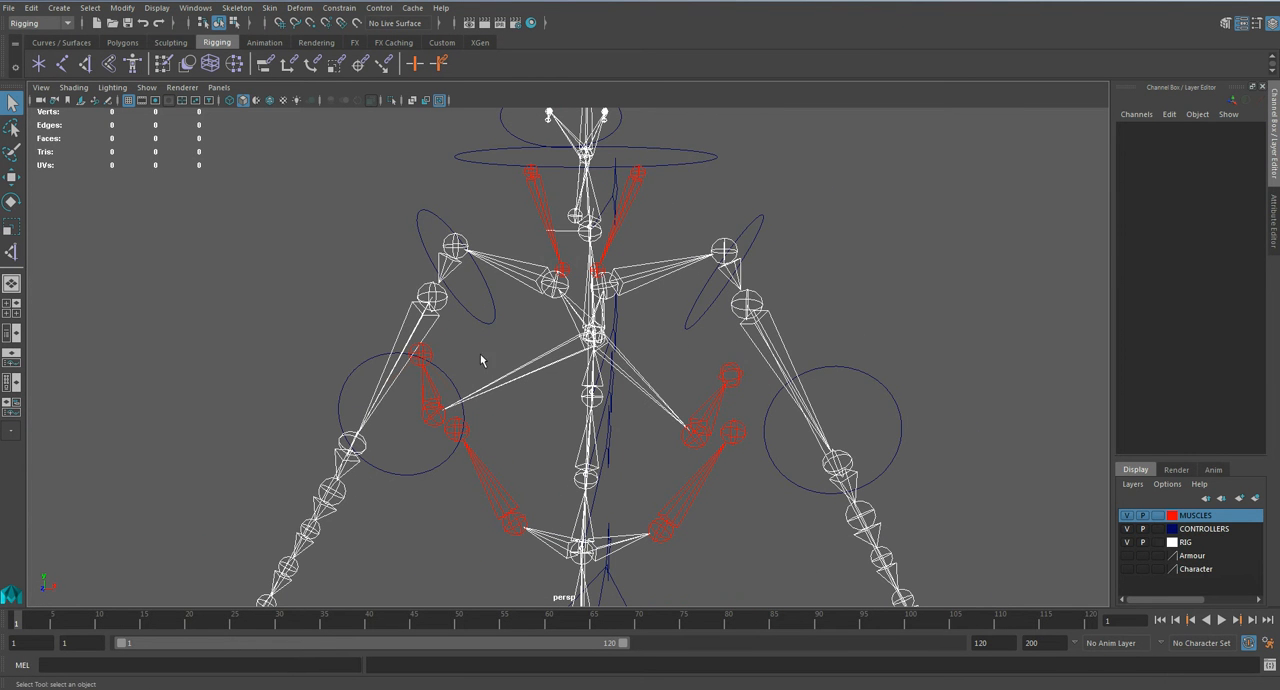
Step: Create an IK handle with the Single-Chain Solver along the character's left pectoral muscle joints
left_click(237, 7)
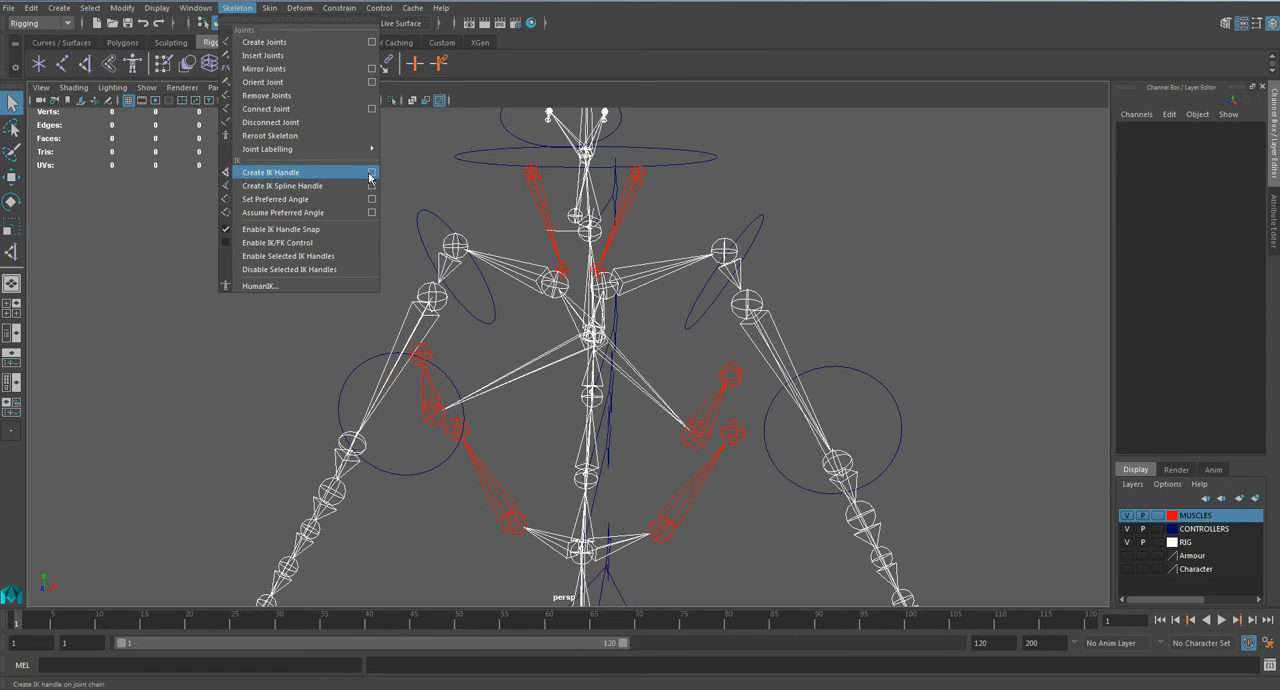
left_click(372, 175)
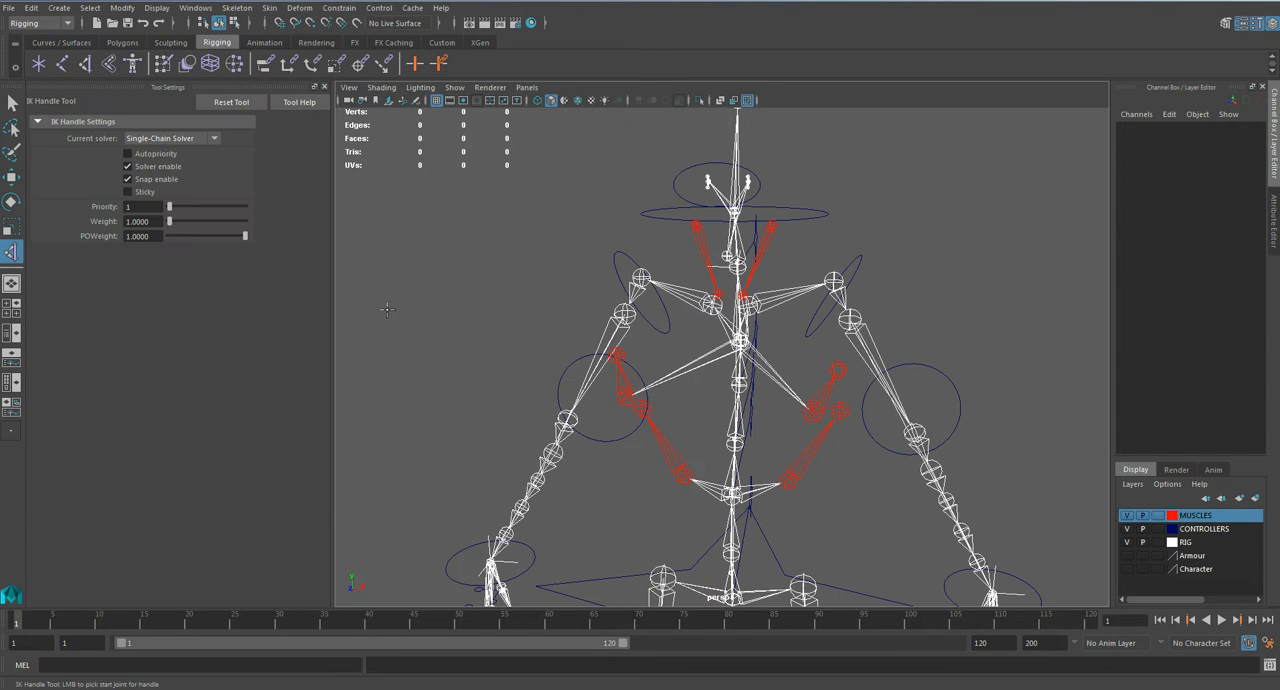
left_click(169, 136)
left_click(166, 153)
middle_click_drag(818, 355, 745, 312, "alt")
scroll(745, 312, "up", 3)
left_click(766, 312)
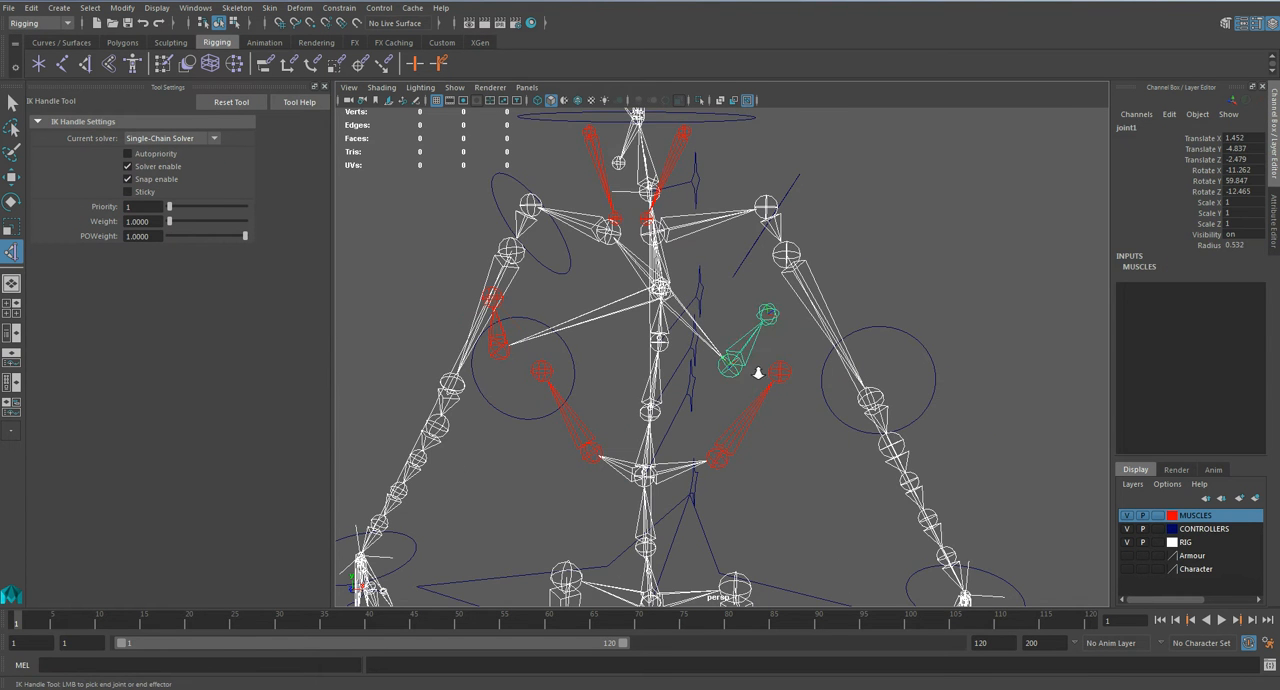
scroll(766, 312, "up", 2)
left_click(800, 289)
left_click(743, 423)
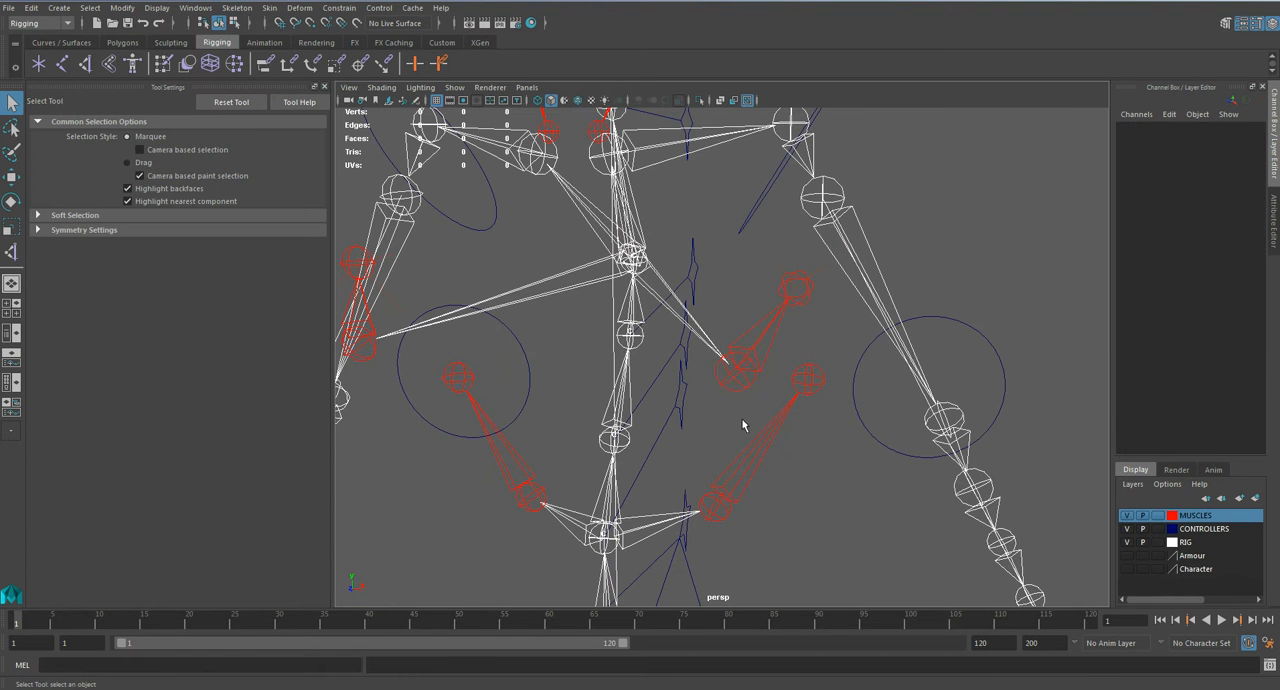
Step: Close the tool settings and create an IK handle from L_Latissimus_1 to the end of the left latissimus muscle
middle_click_drag(586, 510, 594, 460, "alt")
left_click(324, 87)
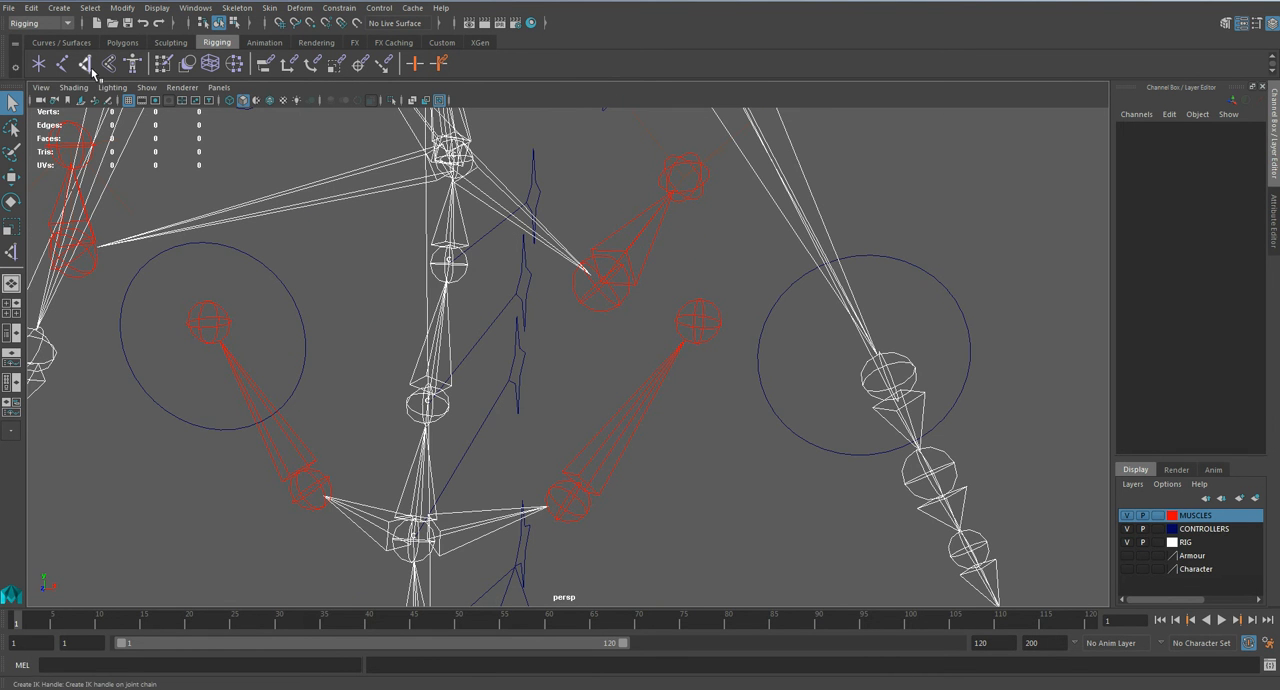
key("y")
left_click(553, 515)
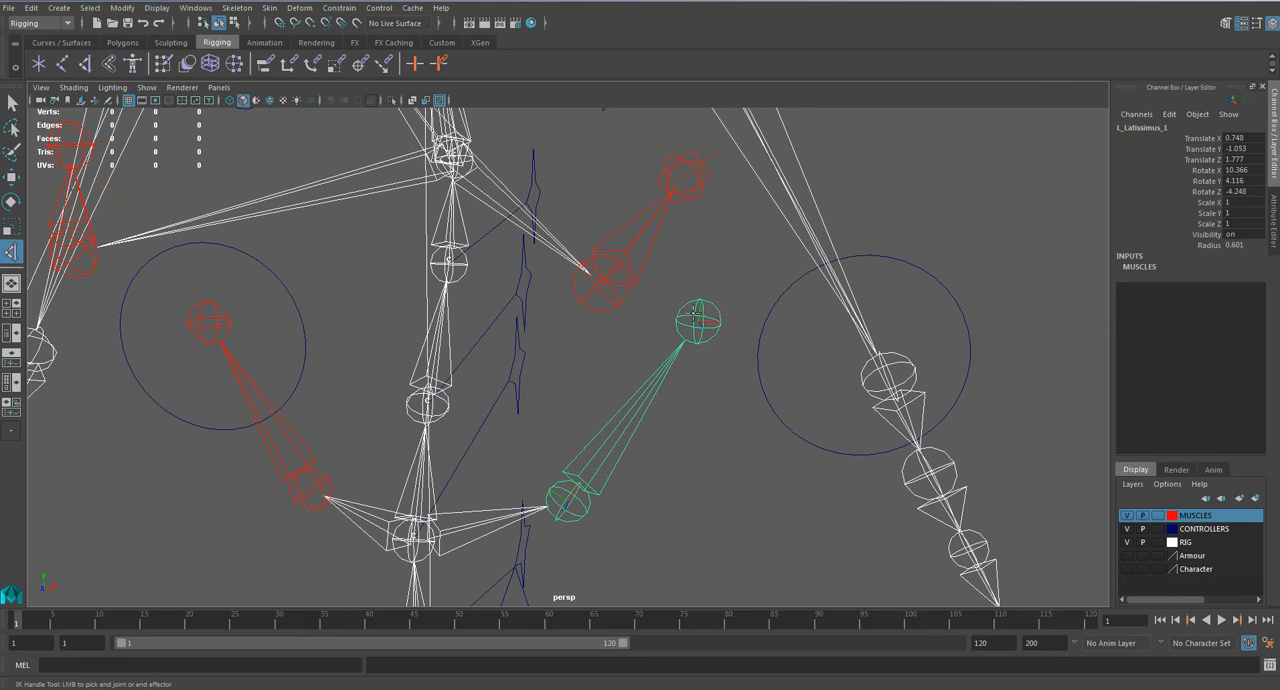
left_click(697, 320)
middle_click_drag(461, 356, 545, 365, "alt")
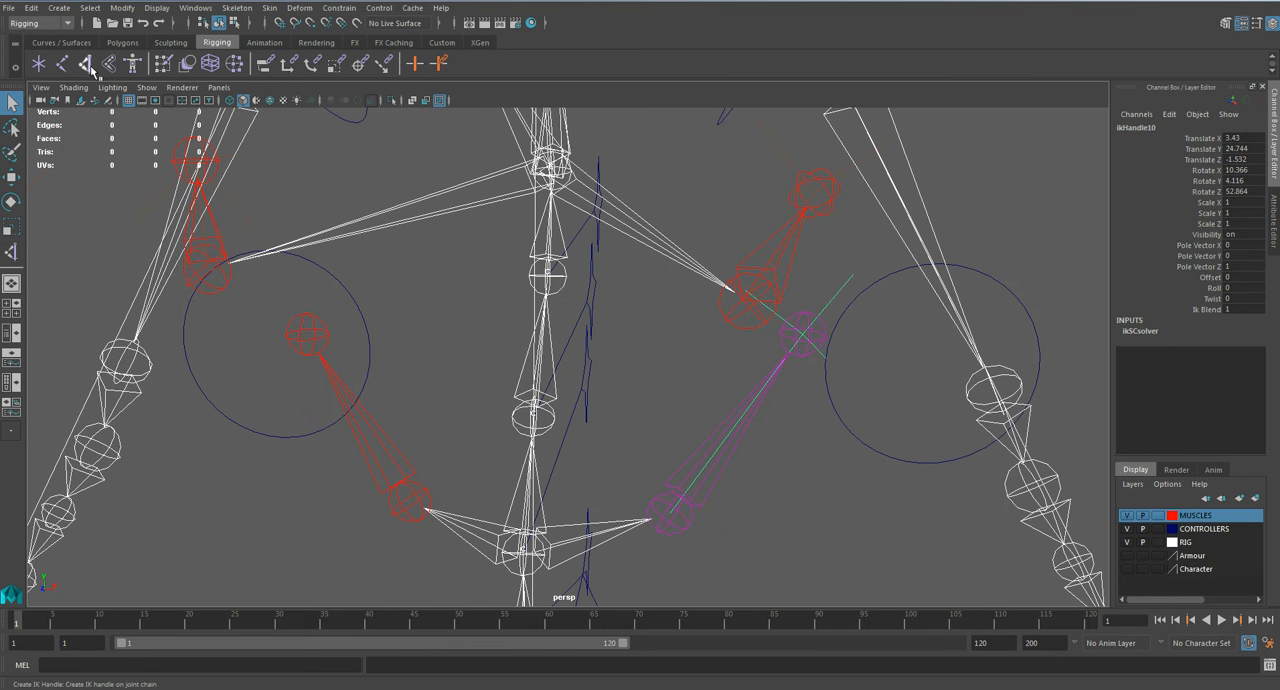
Step: Create an IK handle along the right latissimus muscle joints, from the spine-side joint to the outer end
key("y")
left_click(416, 511)
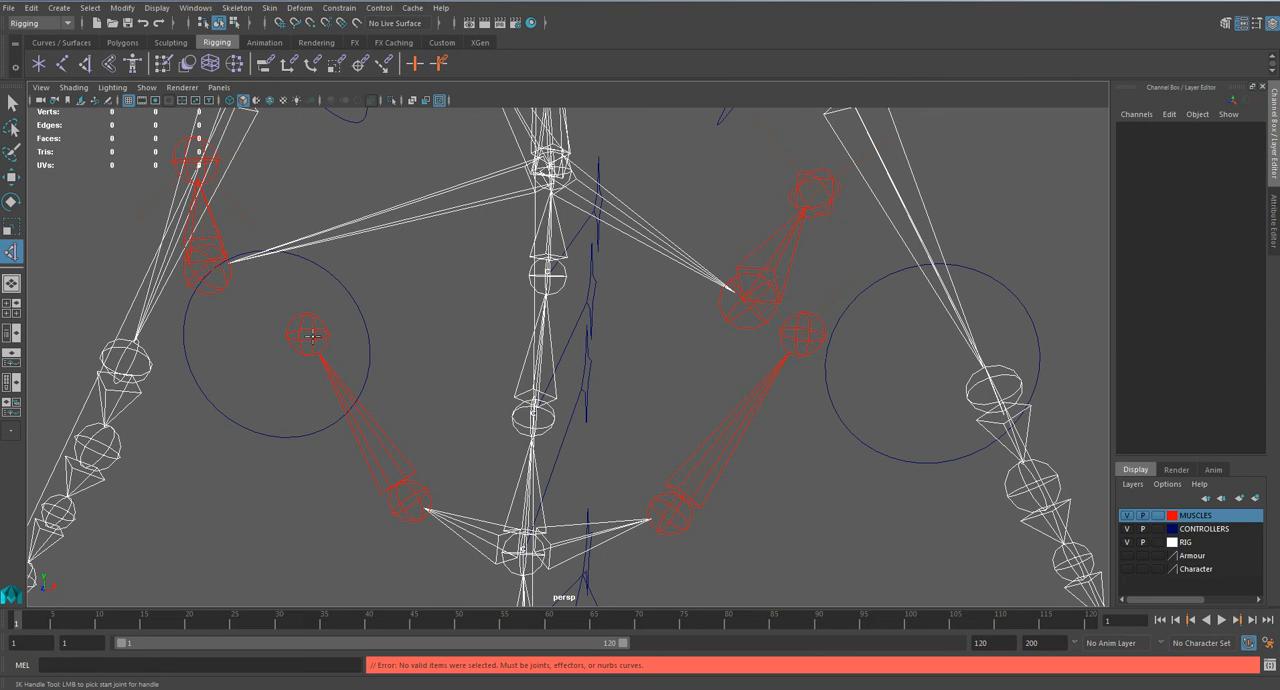
left_click(409, 496)
left_click(312, 333)
Step: Create an IK handle on the left neck muscle, from its upper joint down to the collarbone end
left_click_drag(340, 340, 530, 245, "alt")
left_click(436, 282)
left_click(436, 288)
left_click(479, 252)
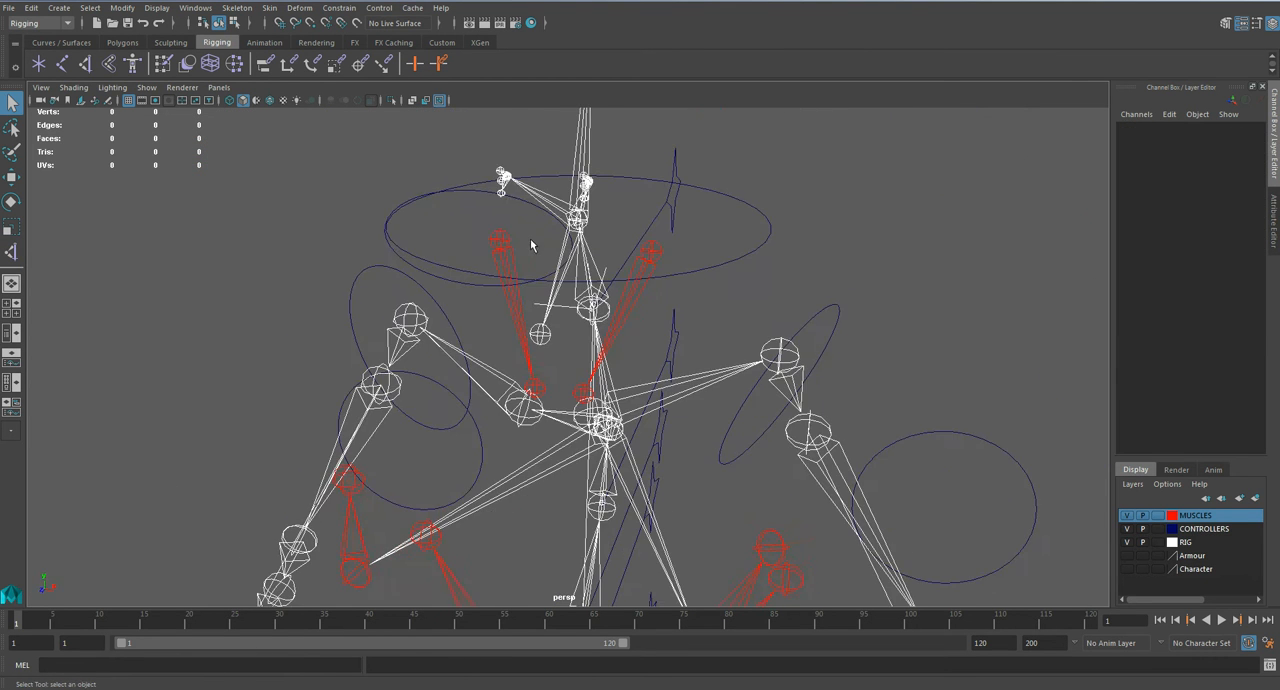
left_click(87, 67)
left_click(650, 250)
scroll(588, 402, "up", 2)
left_click(588, 407)
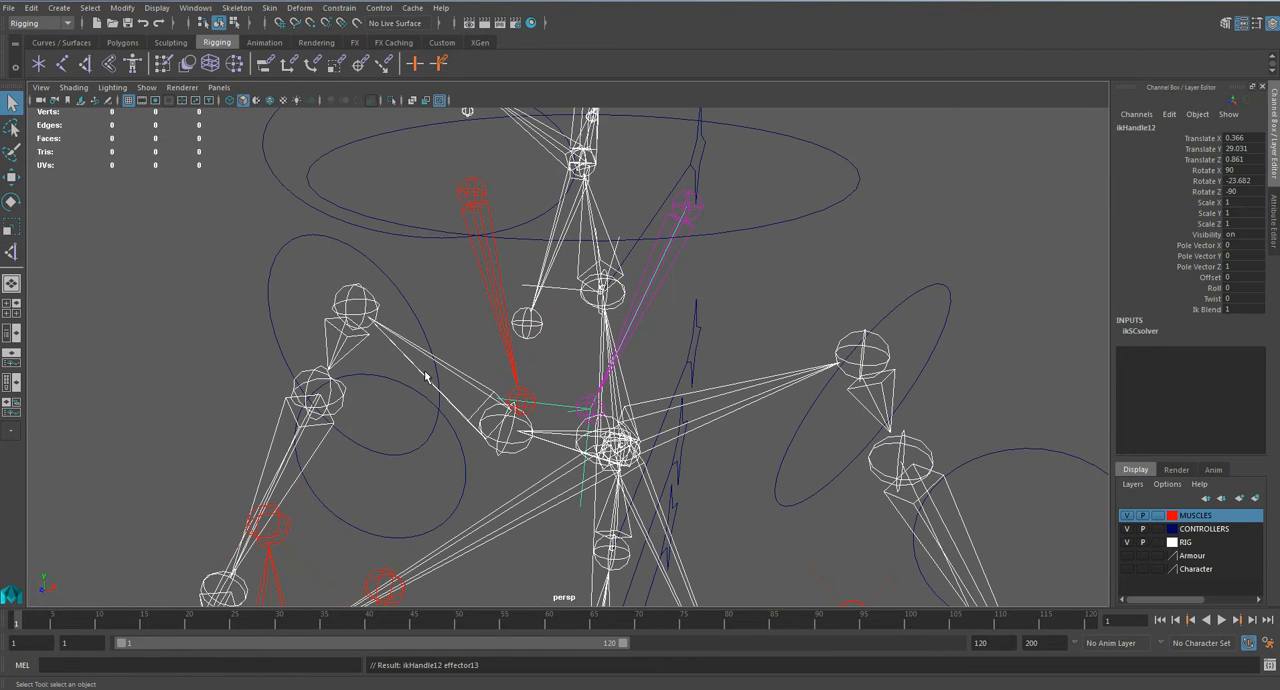
left_click(143, 115)
Step: Create an IK handle on the right neck muscle, from its upper joint down to the collarbone end
left_click(87, 67)
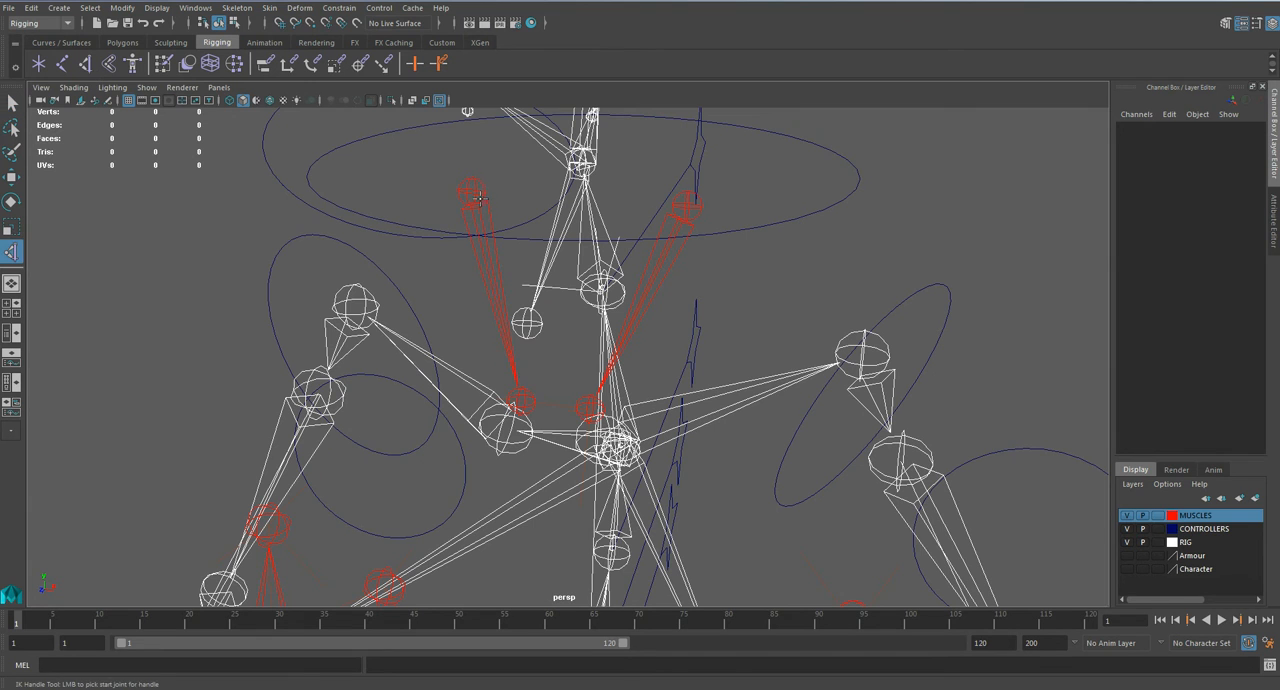
left_click(478, 196)
left_click(525, 404)
scroll(780, 315, "down", 2)
Step: Test the rig by moving controls, including CTRL_L_Hand, and undo the moves
left_click(778, 316)
left_click_drag(681, 397, 699, 452, "alt")
left_click(674, 430)
key("w")
mouse_move(590, 390)
middle_mouse_down()
mouse_move(607, 397)
mouse_move(591, 419)
mouse_move(591, 387)
middle_mouse_up()
key("ctrl+z")
left_click(784, 277)
mouse_move(616, 268)
left_mouse_down("alt")
mouse_move(700, 263)
mouse_move(694, 274)
mouse_move(619, 247)
left_mouse_up("alt")
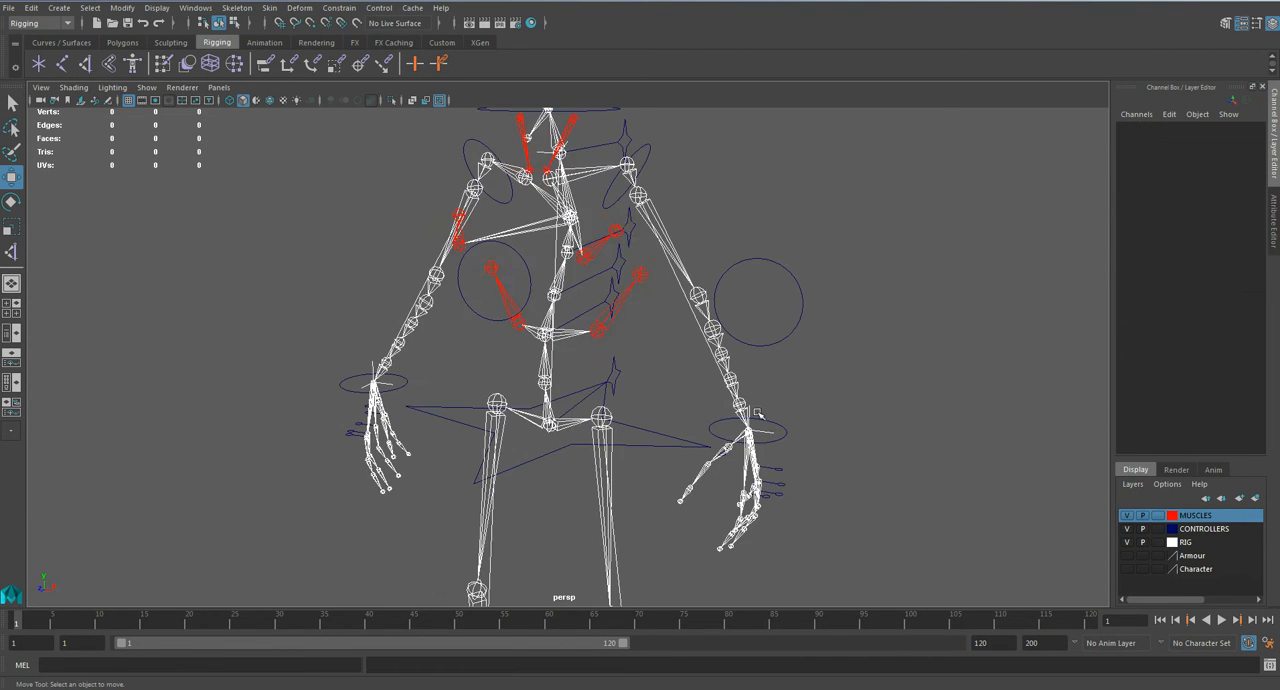
left_click(788, 431)
left_click_drag(790, 430, 874, 410, "alt")
left_click_drag(793, 372, 750, 358)
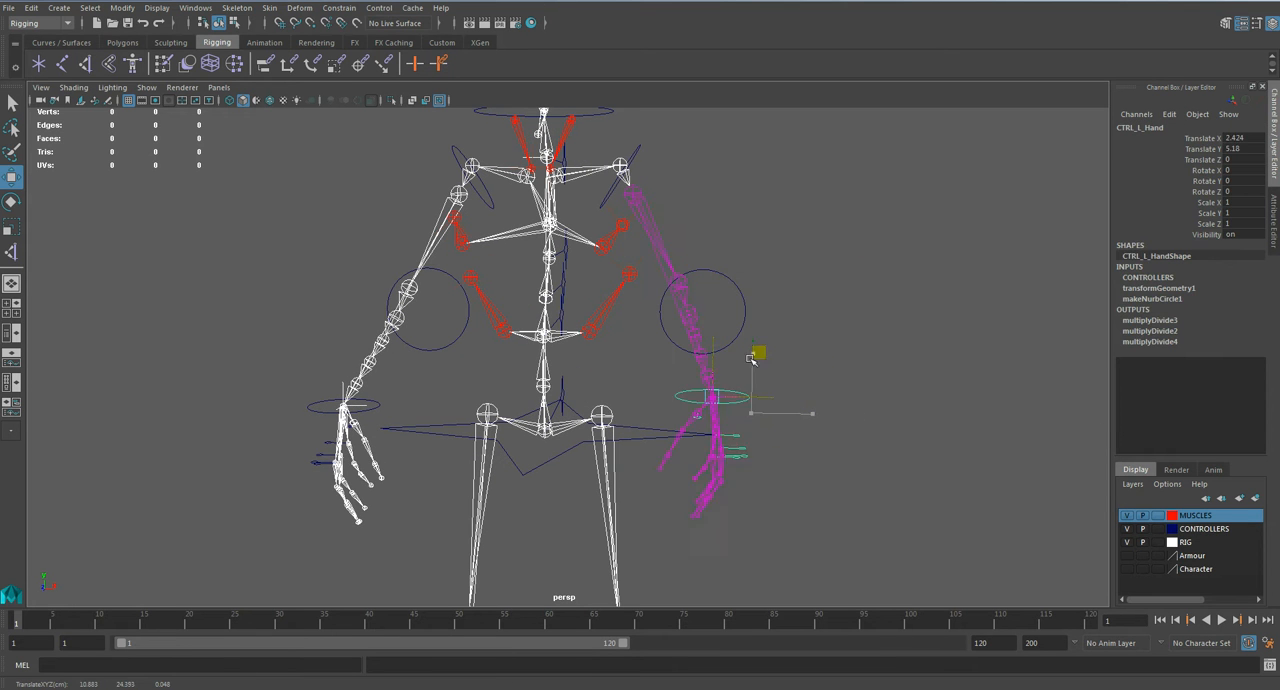
key("ctrl+z")
left_click(845, 294)
Step: Save the scene
key("ctrl+s")
key("Return")
Step: Create a locator and place it at the left upper arm, about X 3.98, Y 27.32, Z -0.82
middle_click_drag(597, 300, 593, 394, "alt")
scroll(570, 357, "down", 5)
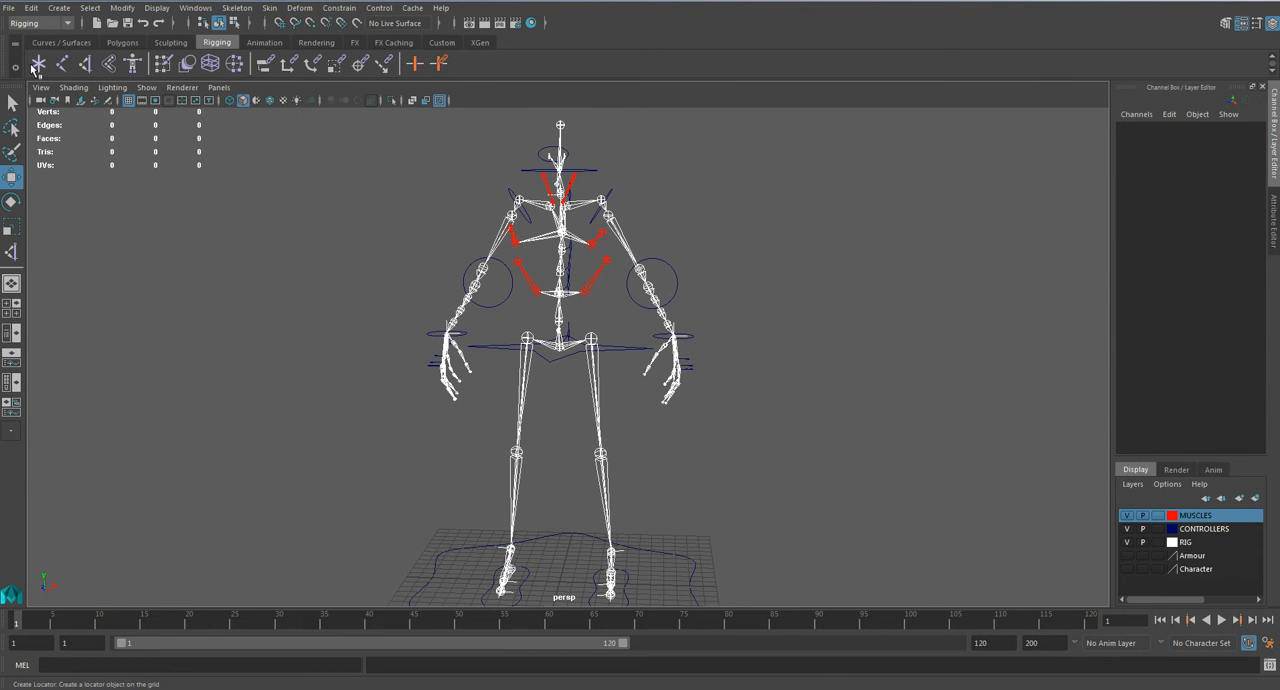
left_click(35, 66)
middle_click_drag(618, 541, 623, 486, "alt")
left_click_drag(611, 486, 664, 121)
key("f")
left_click_drag(638, 360, 631, 328, "alt")
Step: Rename the locator at the left upper arm LOC_L_Arm and deselect it
double_click(1134, 128)
type("LOC_Ar")
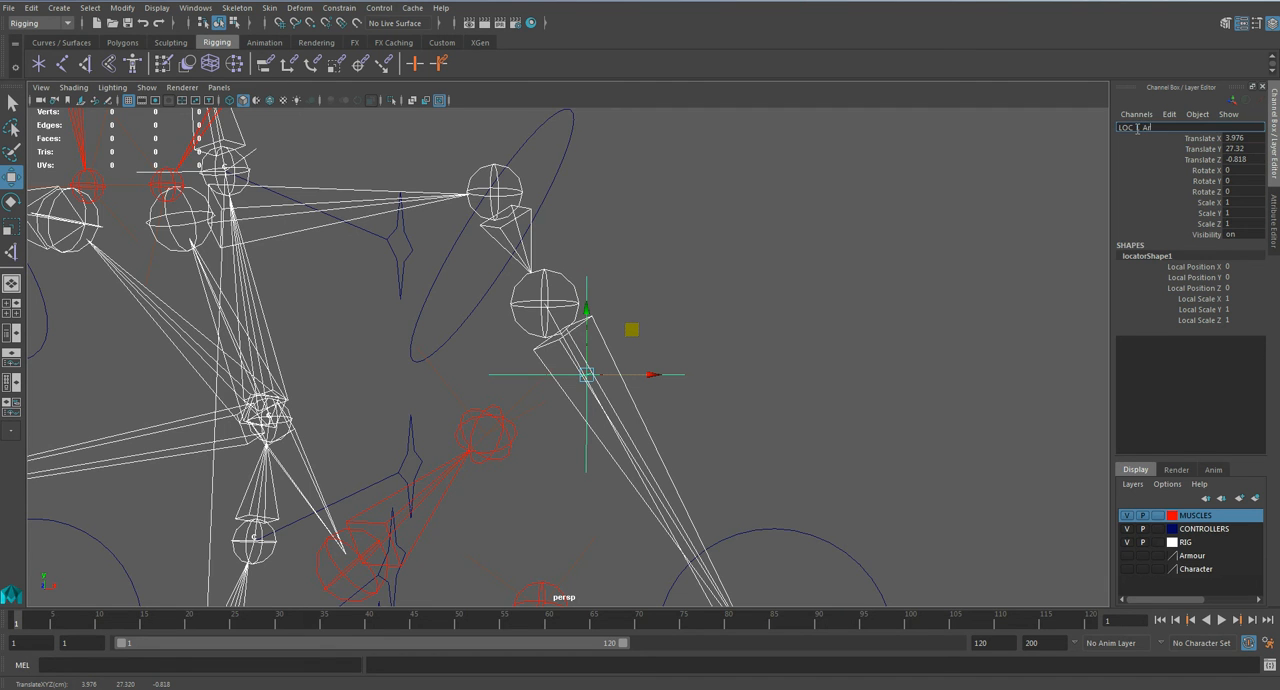
key("Return")
scroll(637, 354, "down", 3)
left_click(678, 421)
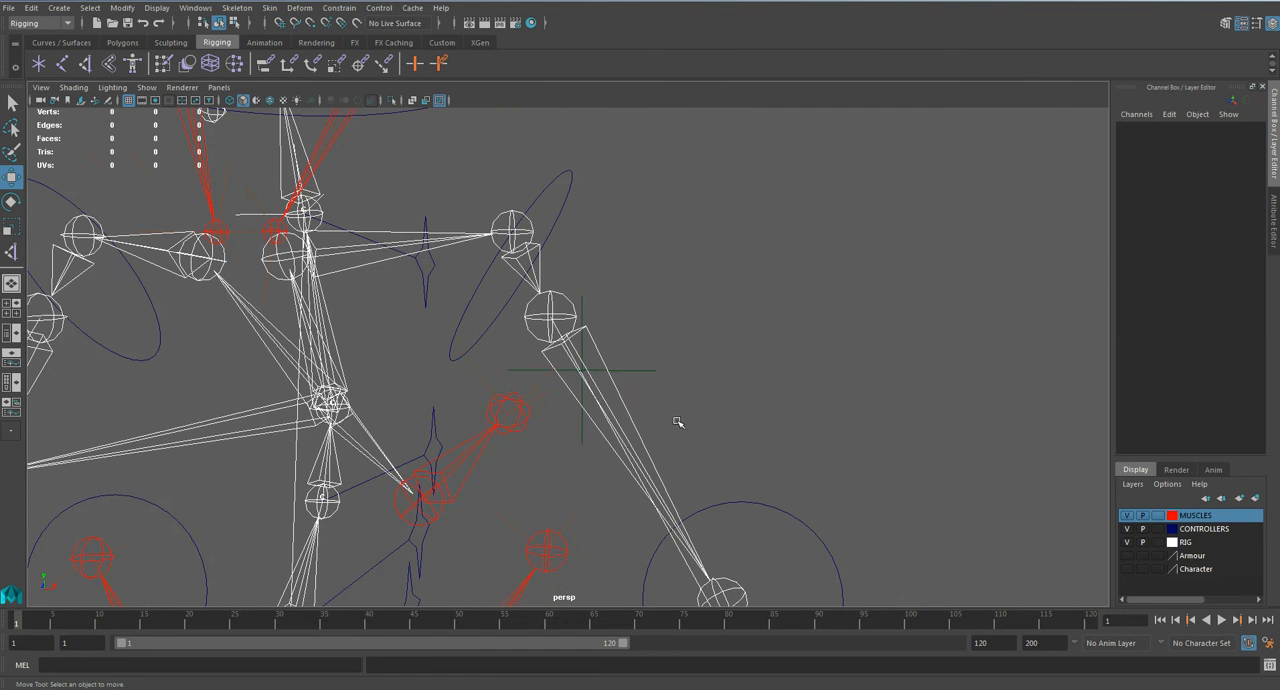
Step: Parent-constrain the LOC_L_Arm locator to the L_UpperArm joint
middle_click_drag(579, 467, 617, 312, "alt")
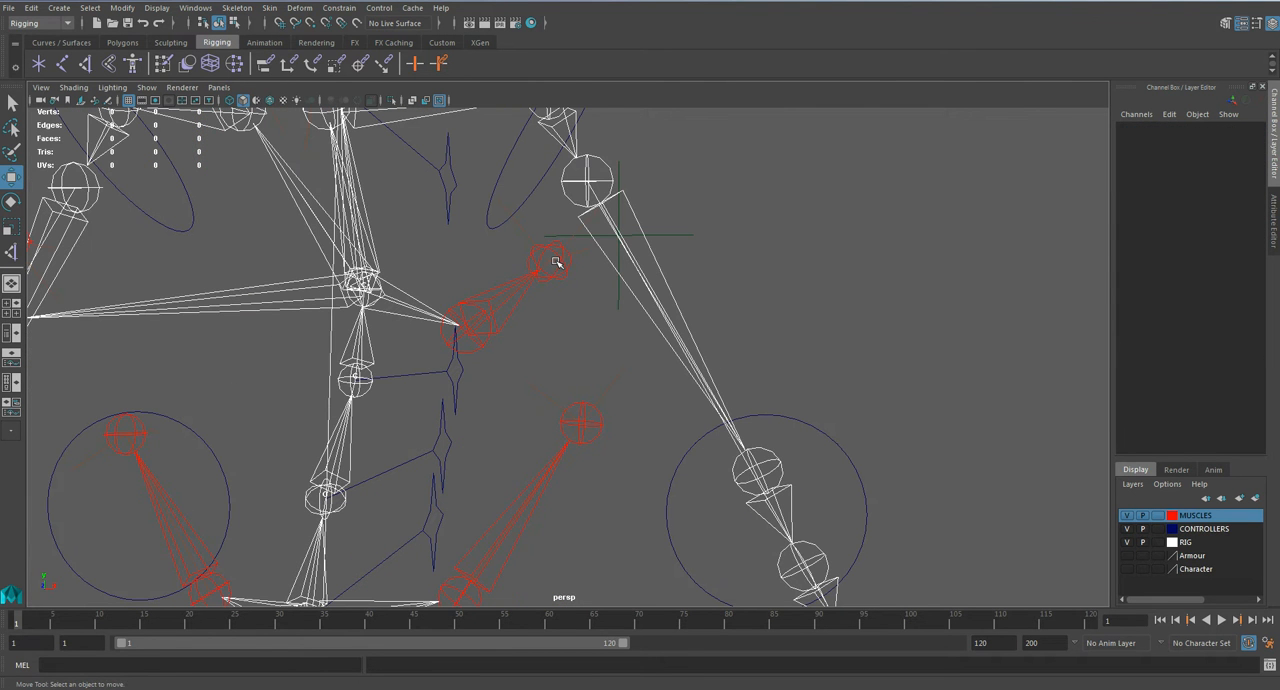
left_click_drag(598, 413, 603, 343, "alt")
left_click(654, 279)
key("q")
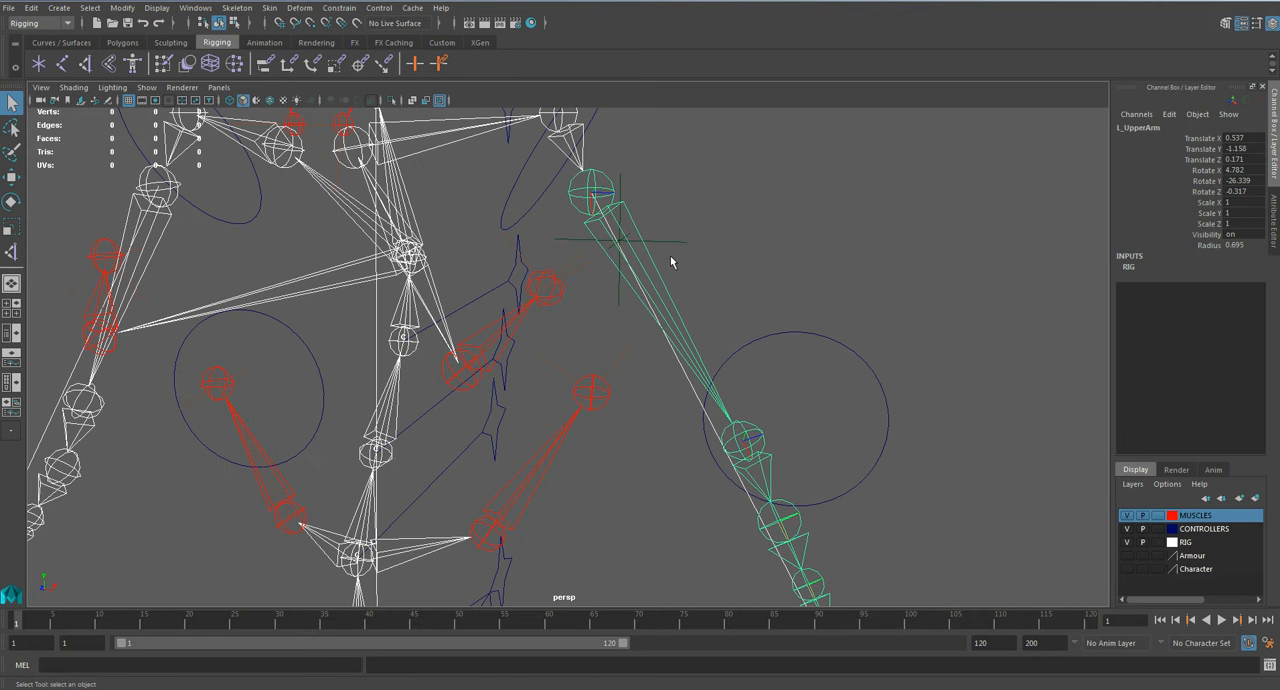
left_click(688, 284)
left_click_drag(660, 268, 657, 357, "alt")
left_click(660, 313)
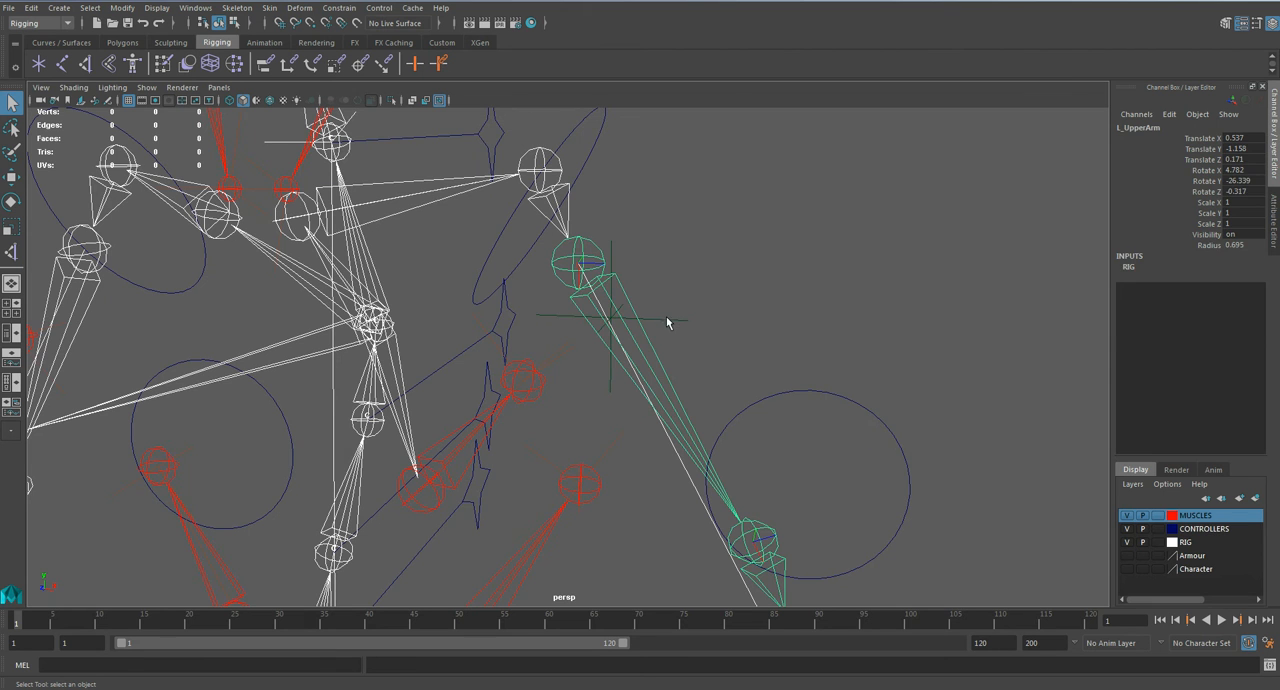
left_click(667, 319)
left_click_drag(652, 283, 609, 243, "alt")
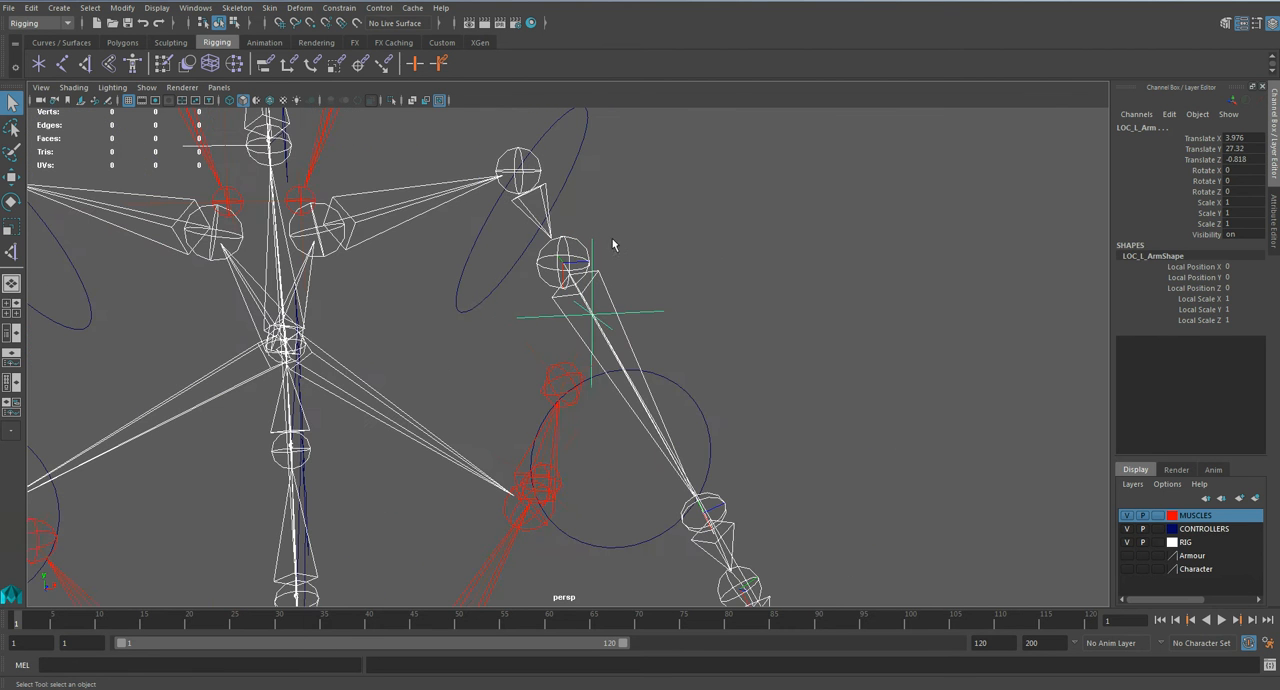
left_click(337, 8)
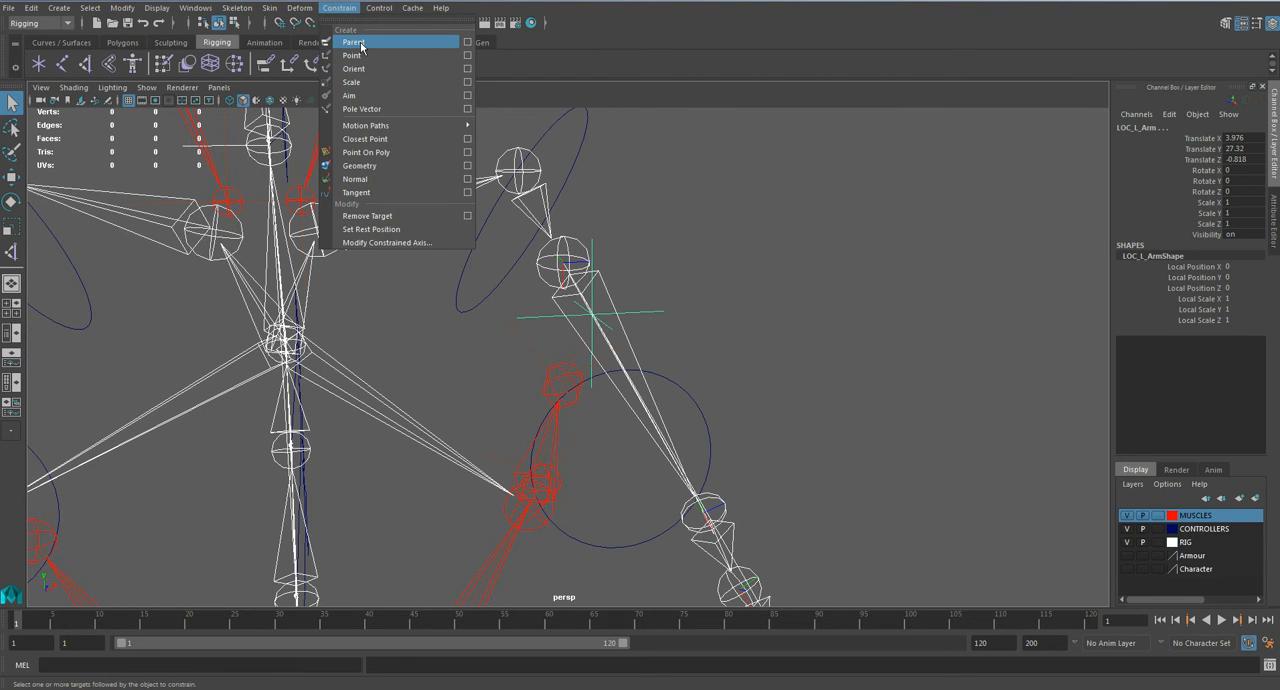
left_click(353, 43)
Step: Move the left hand control to check that the locator follows the upper arm, and undo the move
scroll(784, 448, "down", 3)
middle_click_drag(790, 560, 832, 346, "alt")
left_click(761, 531)
key("w")
left_click(754, 499)
key("ctrl+z")
left_click(797, 306)
Step: Point-constrain the left pectoral IK handle to the LOC_L_Arm locator
scroll(621, 327, "up", 2)
left_click_drag(603, 306, 770, 378, "alt")
left_click(768, 376)
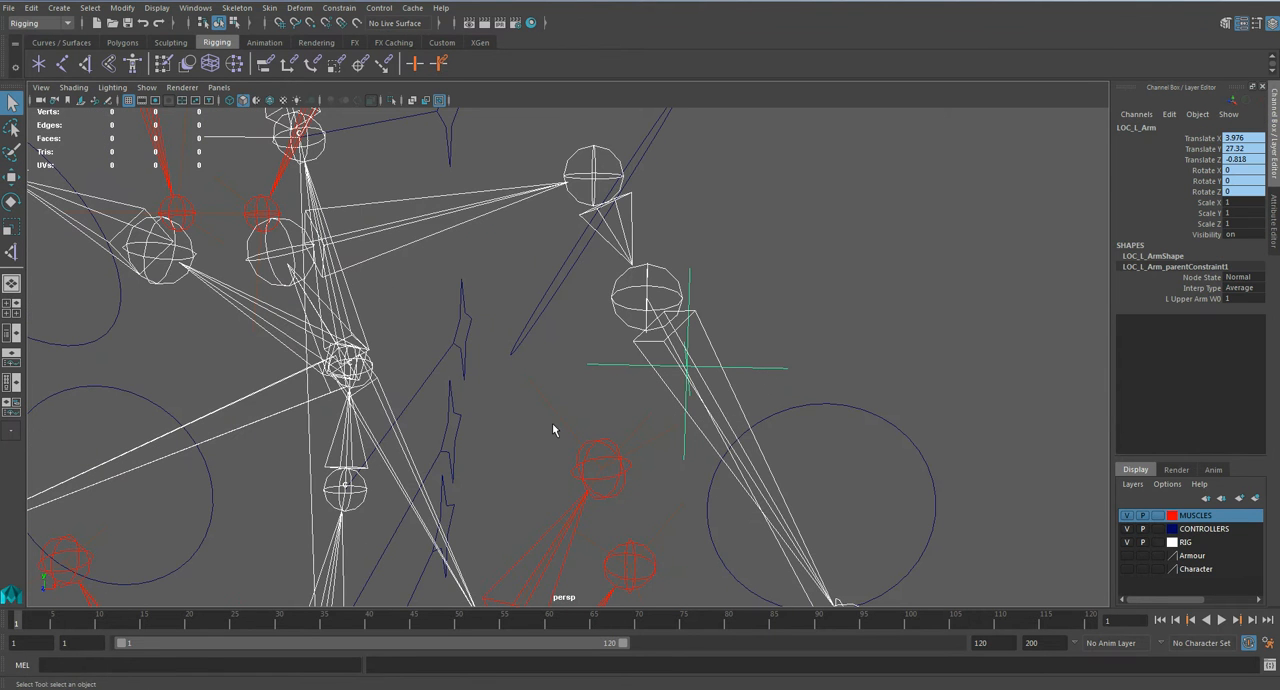
left_click(598, 462, "shift")
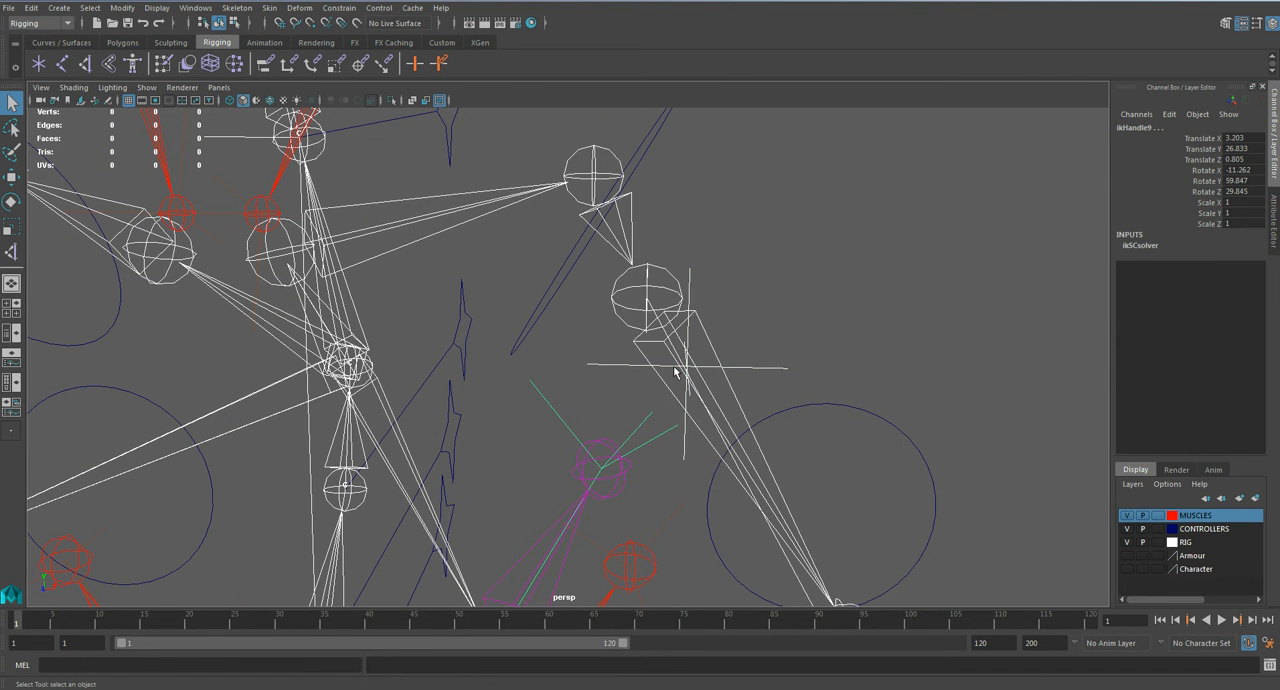
left_click(339, 8)
left_click(344, 56)
Step: Move the left hand control to check how the pectoral muscle reacts to the arm, and undo the move
scroll(773, 448, "down", 5)
middle_click_drag(845, 512, 838, 394, "alt")
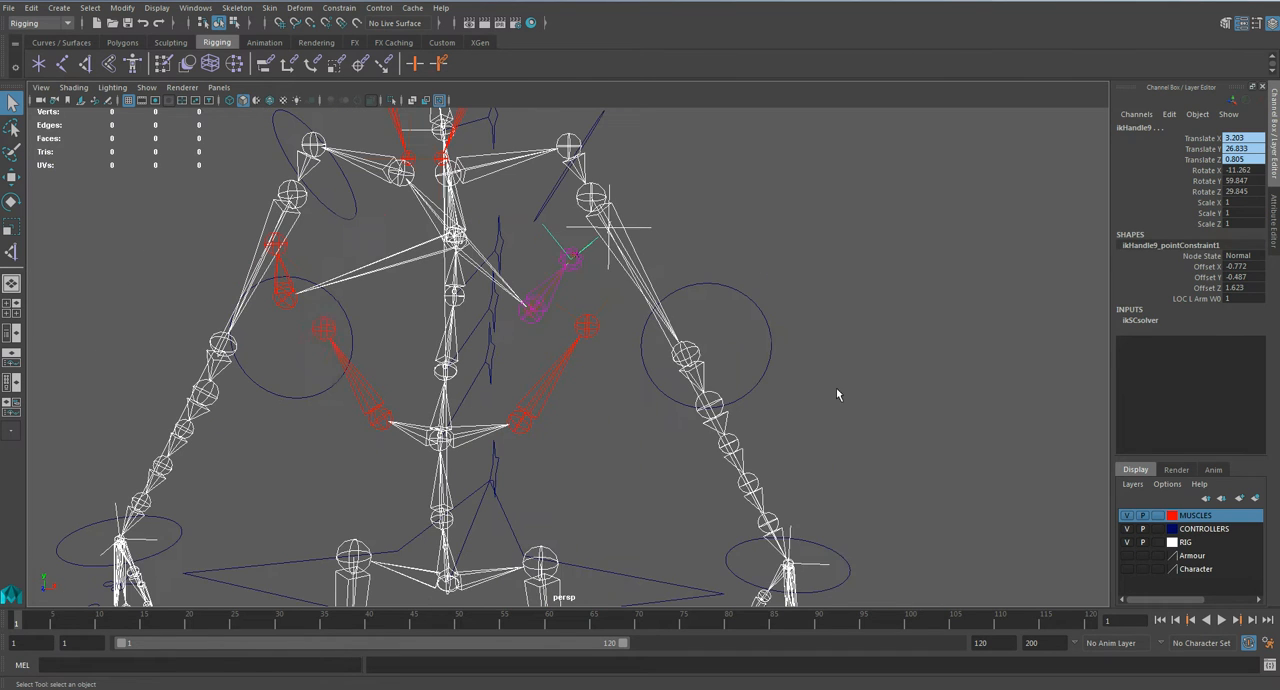
left_click(835, 557)
key("w")
left_click_drag(837, 523, 588, 321)
key("ctrl+z")
left_click(876, 381)
Step: Point-constrain the left latissimus muscle's IK handle to the LOC_L_Arm locator
scroll(588, 321, "up", 2)
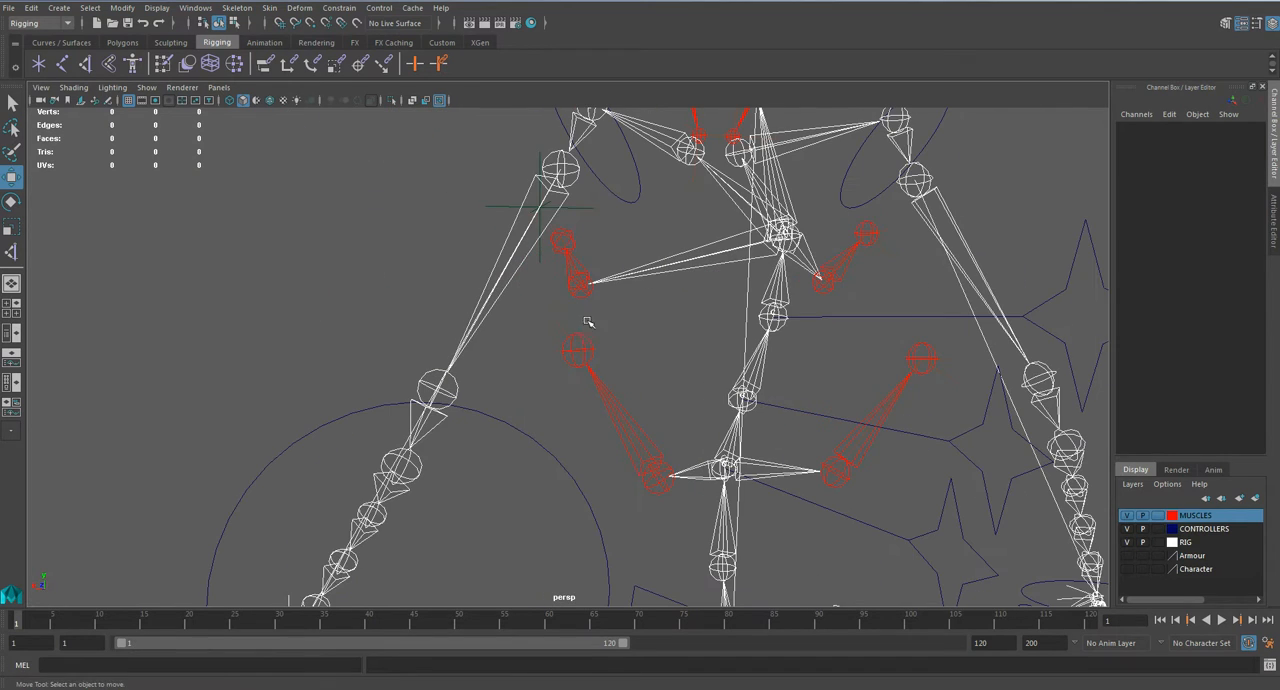
key("q")
left_click_drag(566, 368, 465, 249, "alt")
left_click(472, 245)
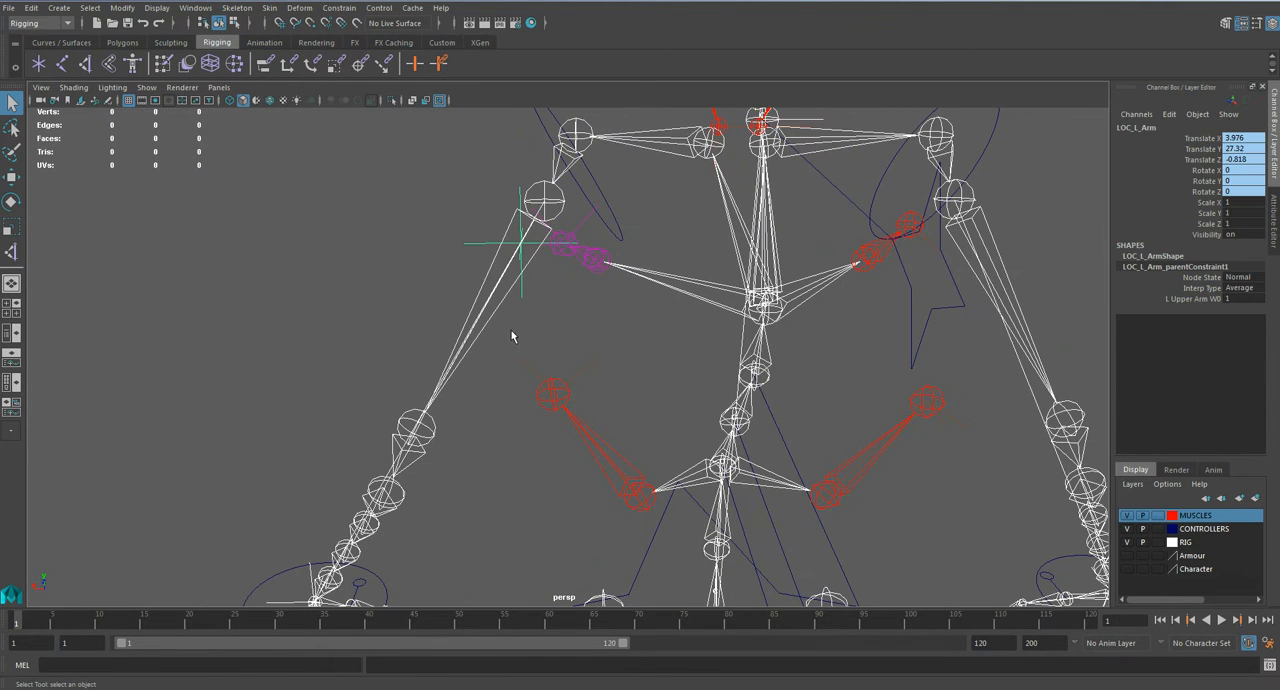
left_click(551, 388, "shift")
left_click(339, 7)
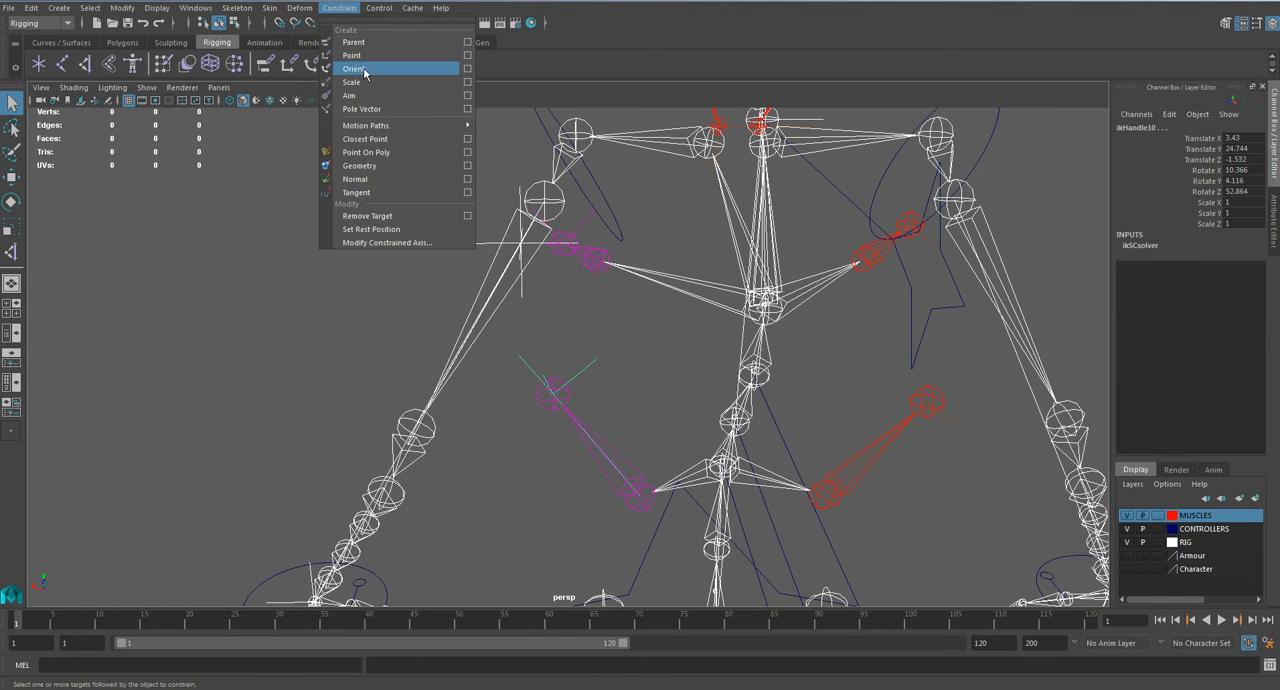
left_click(360, 56)
Step: Move the left hand control to check how the pectoral and lat muscles follow the arm, and undo the move
left_click_drag(328, 286, 870, 244, "alt")
left_click(789, 461)
left_click(741, 475)
key("w")
key("ctrl+z")
Step: Rename the left pectoral muscle's IK handle as IK_L_Pecs
left_click(826, 210)
left_click_drag(826, 210, 625, 390, "alt")
scroll(610, 360, "up", 3)
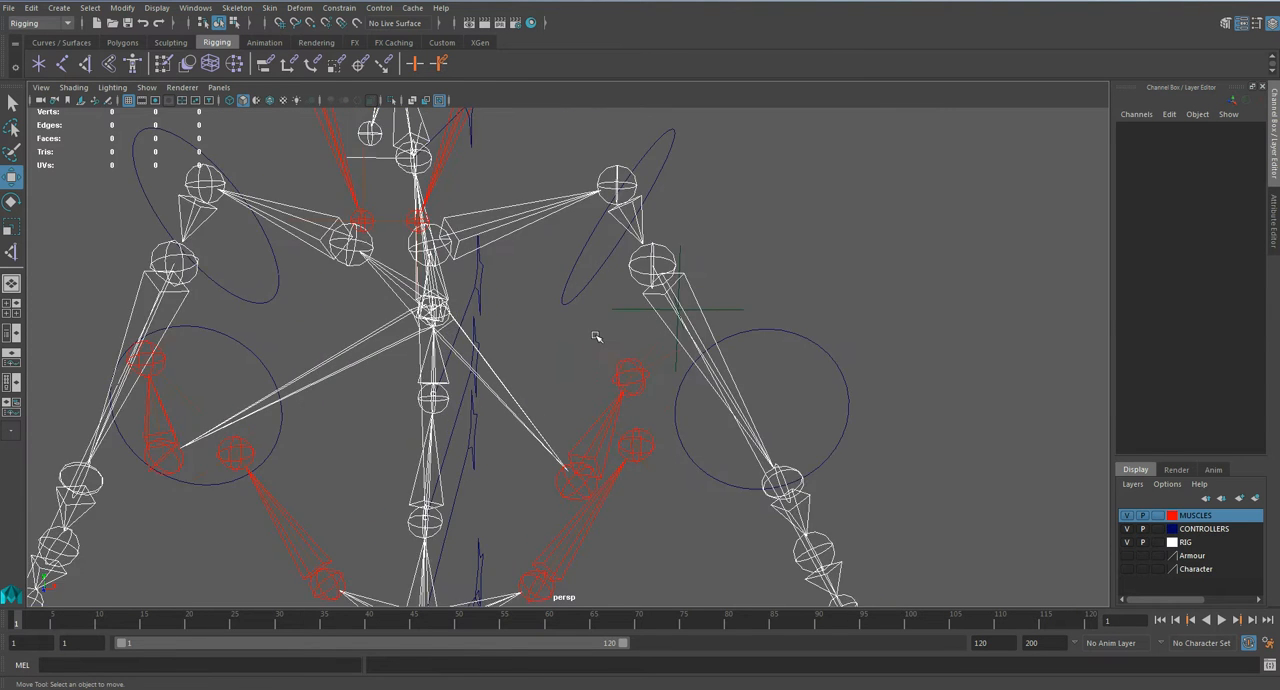
left_click(597, 337)
scroll(592, 360, "up", 4)
left_click(1153, 128)
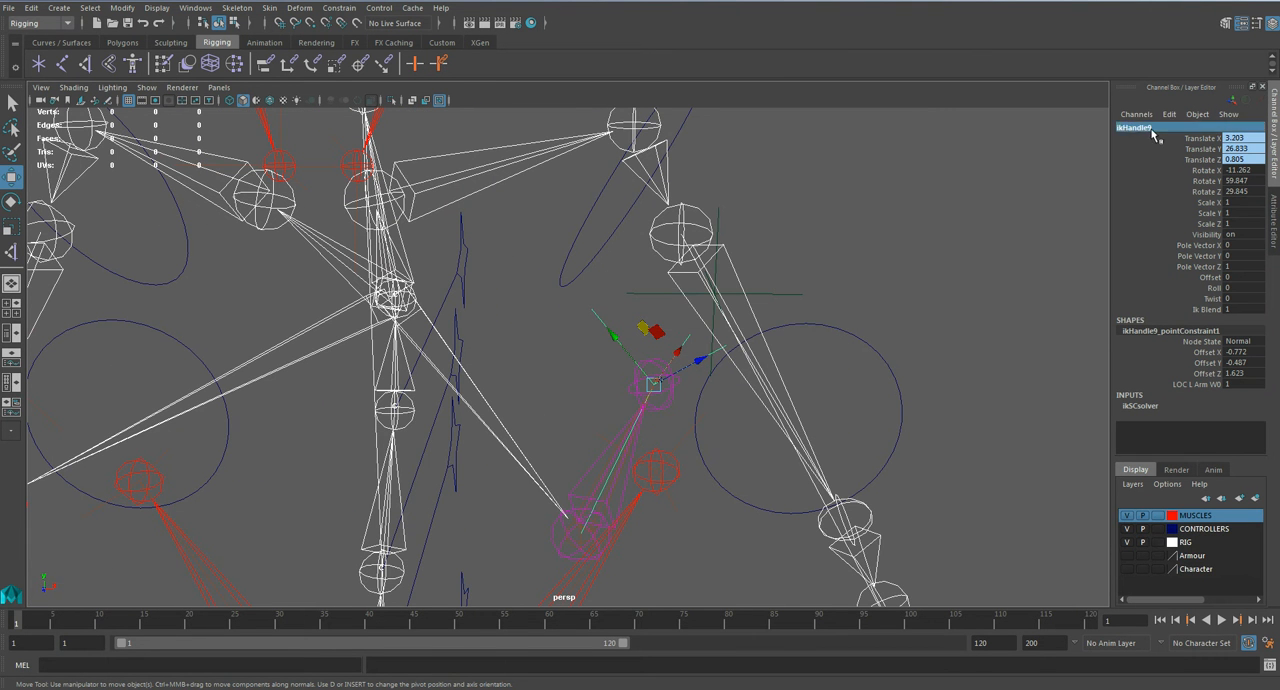
type("ik")
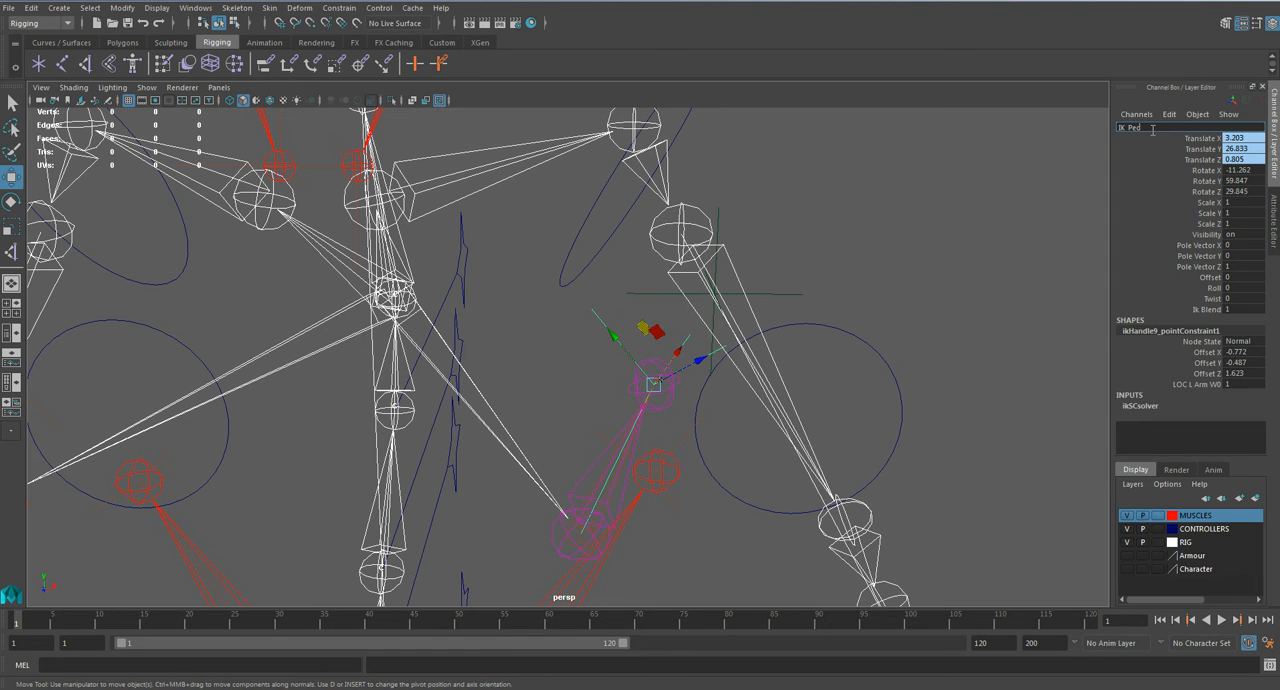
type("_L_Pecs")
key("Return")
Step: Rename the left latissimus muscle's IK handle as IK_L_Lat and clear the selection
left_click(681, 440)
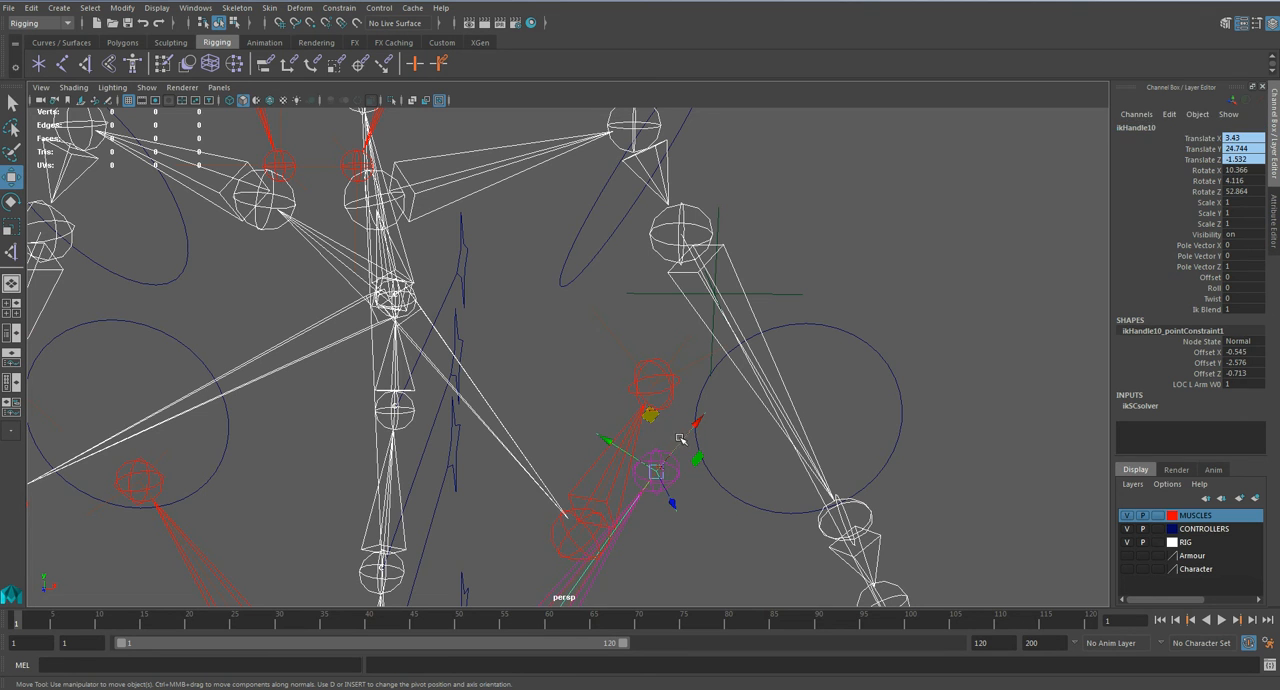
left_click(1131, 131)
type("I")
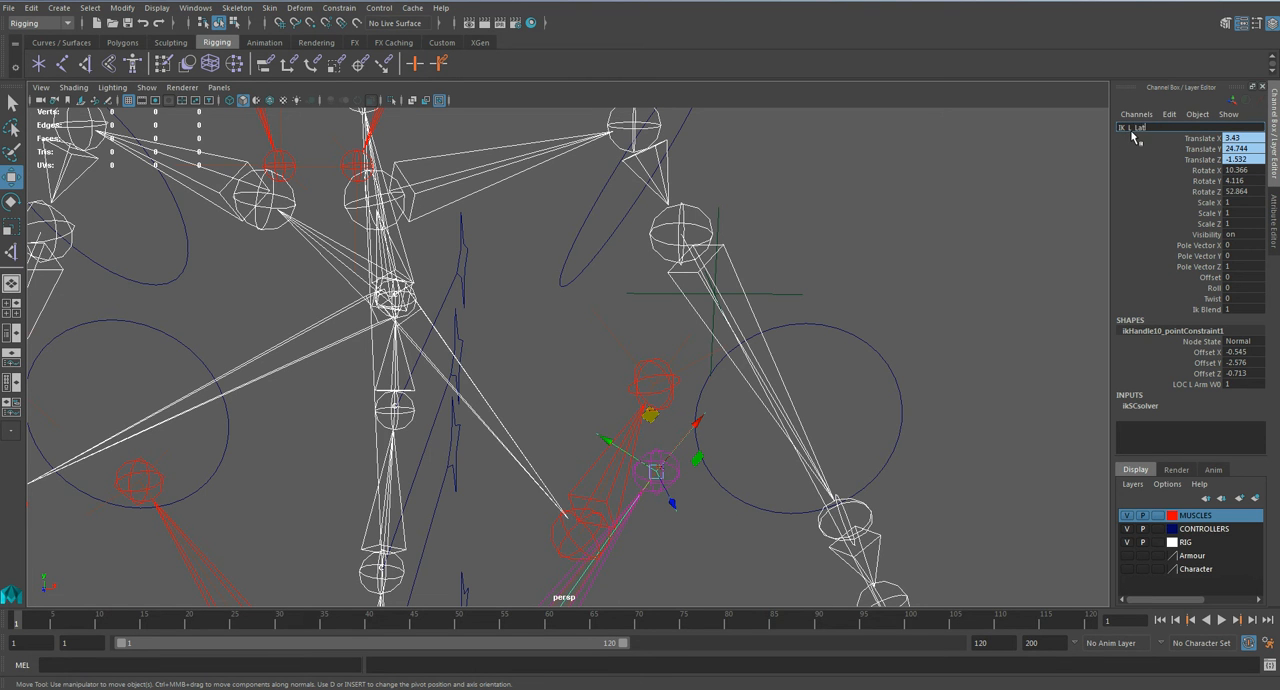
type("K_L_Lat")
key("Return")
left_click(784, 212)
middle_click_drag(476, 152, 640, 343, "alt")
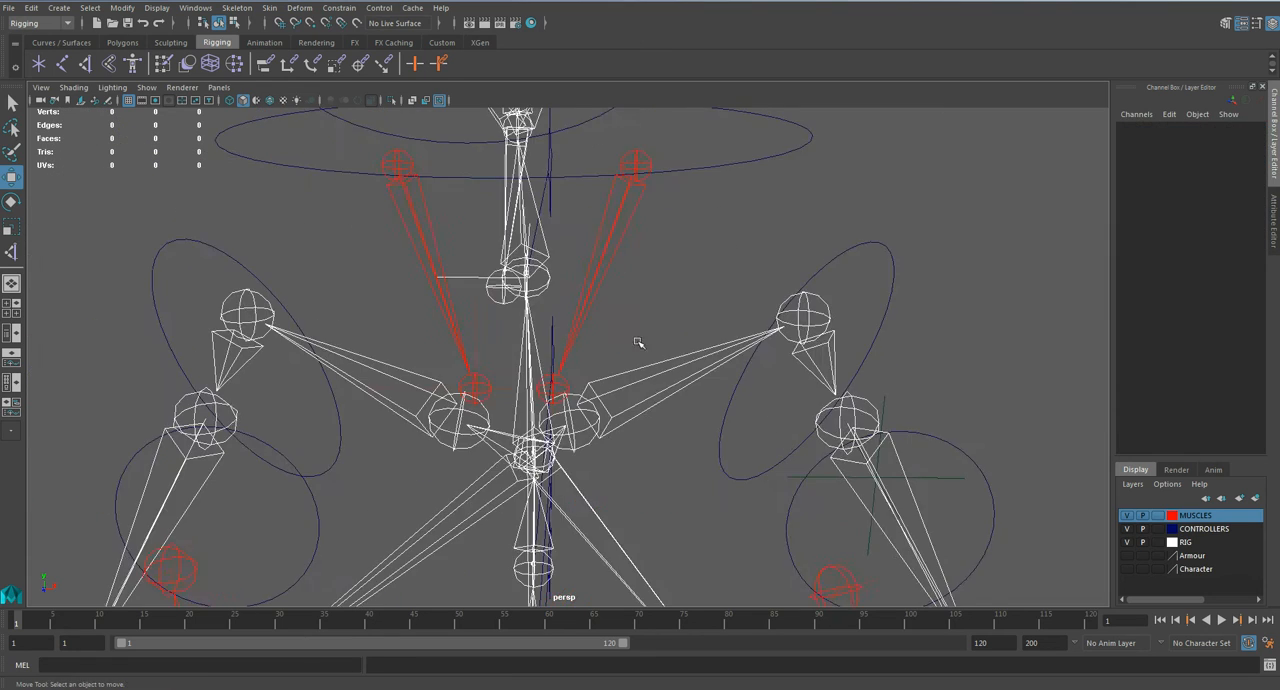
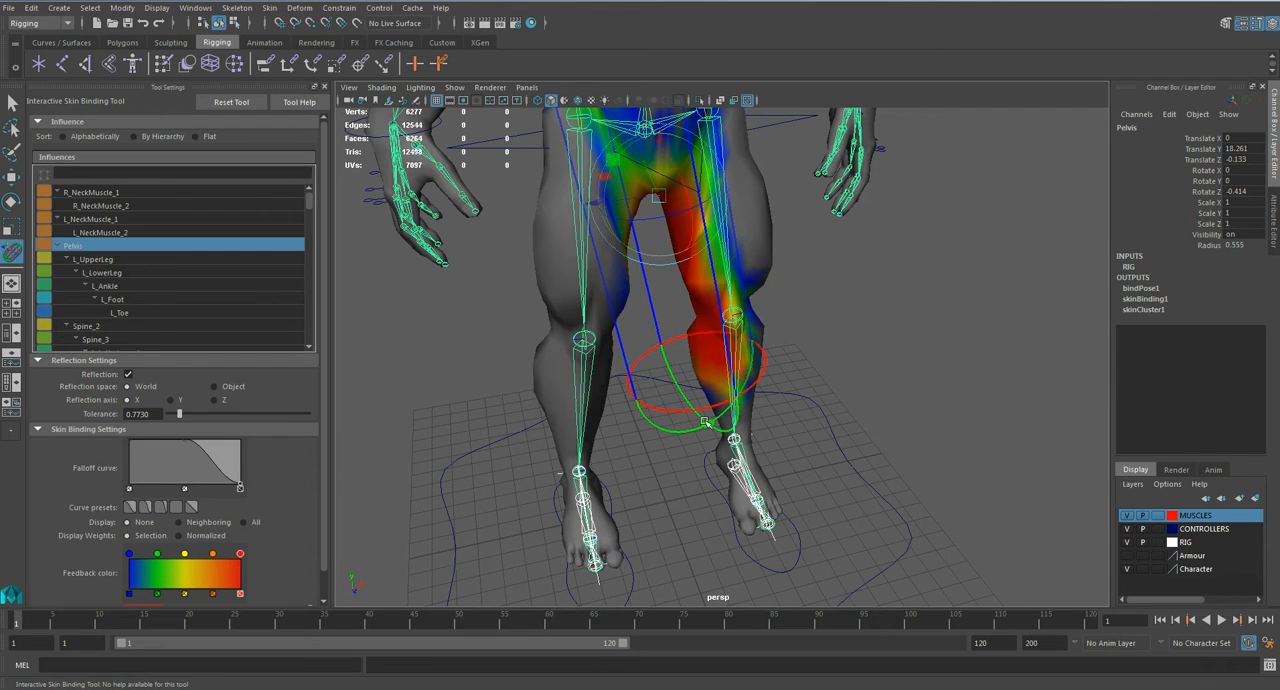
Step: Reposition and widen the Pelvis influence volume so it wraps around the whole waist
key("f")
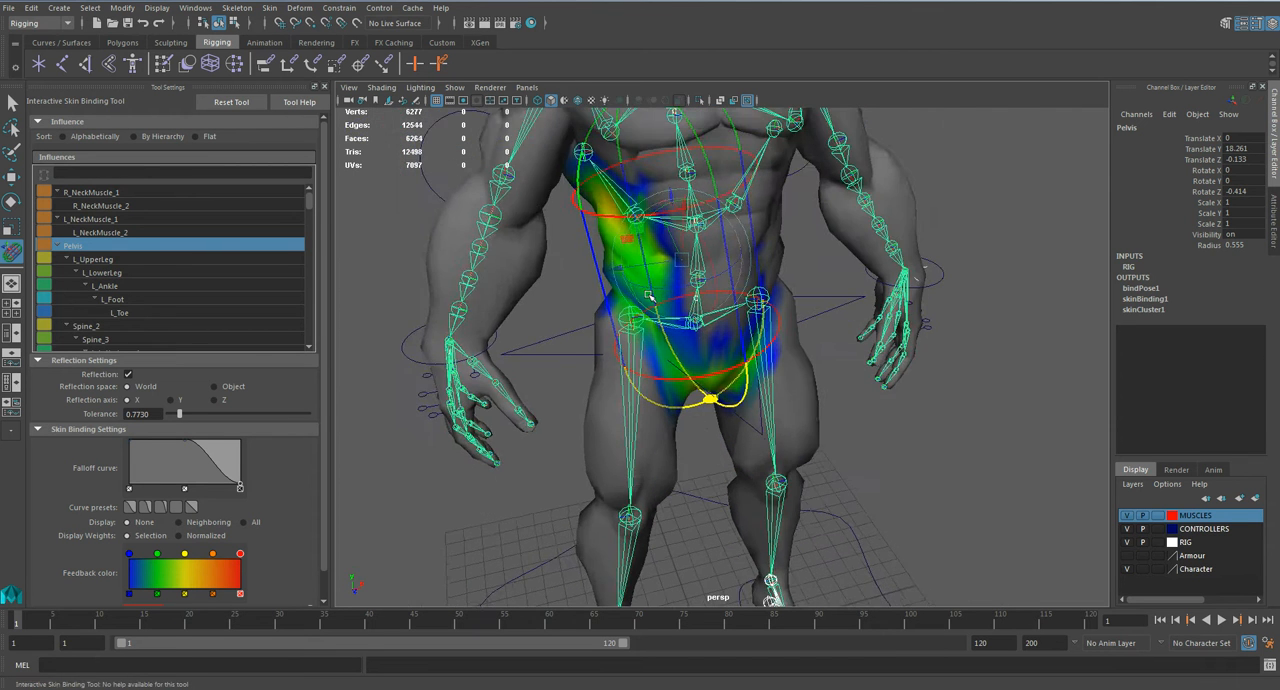
left_click_drag(604, 199, 641, 242)
left_click_drag(619, 196, 622, 258)
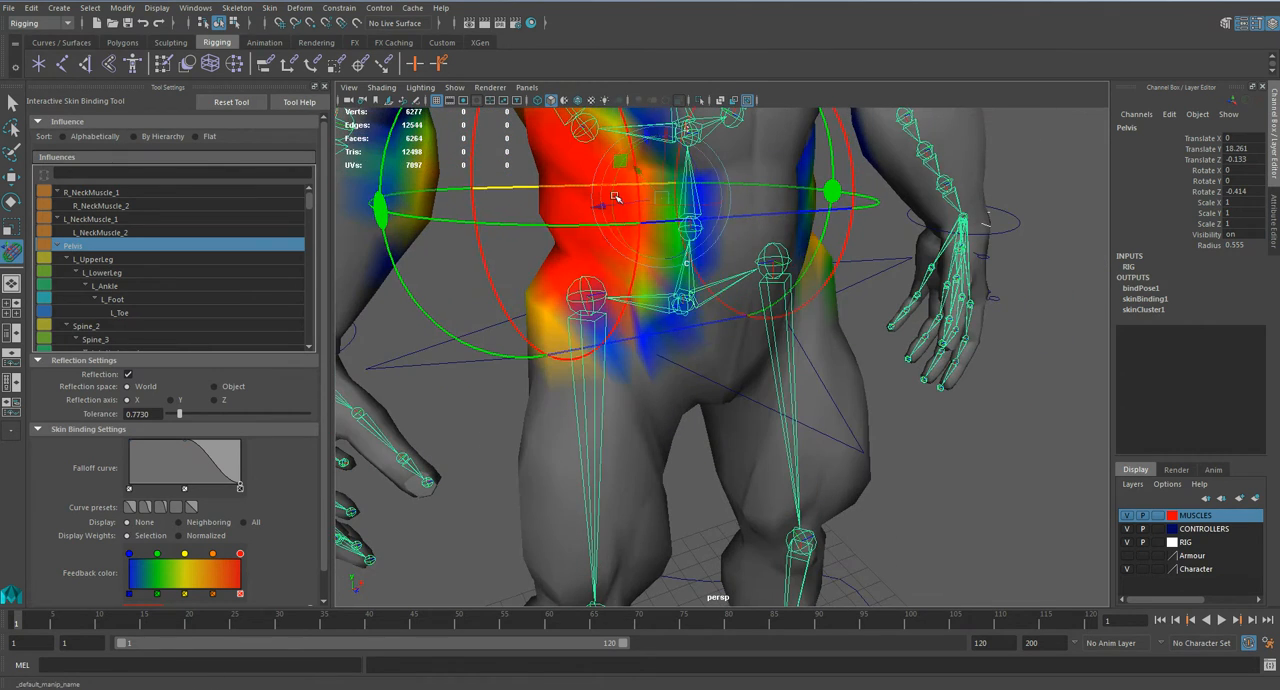
left_click_drag(608, 193, 666, 256, "alt")
scroll(666, 256, "down", 4)
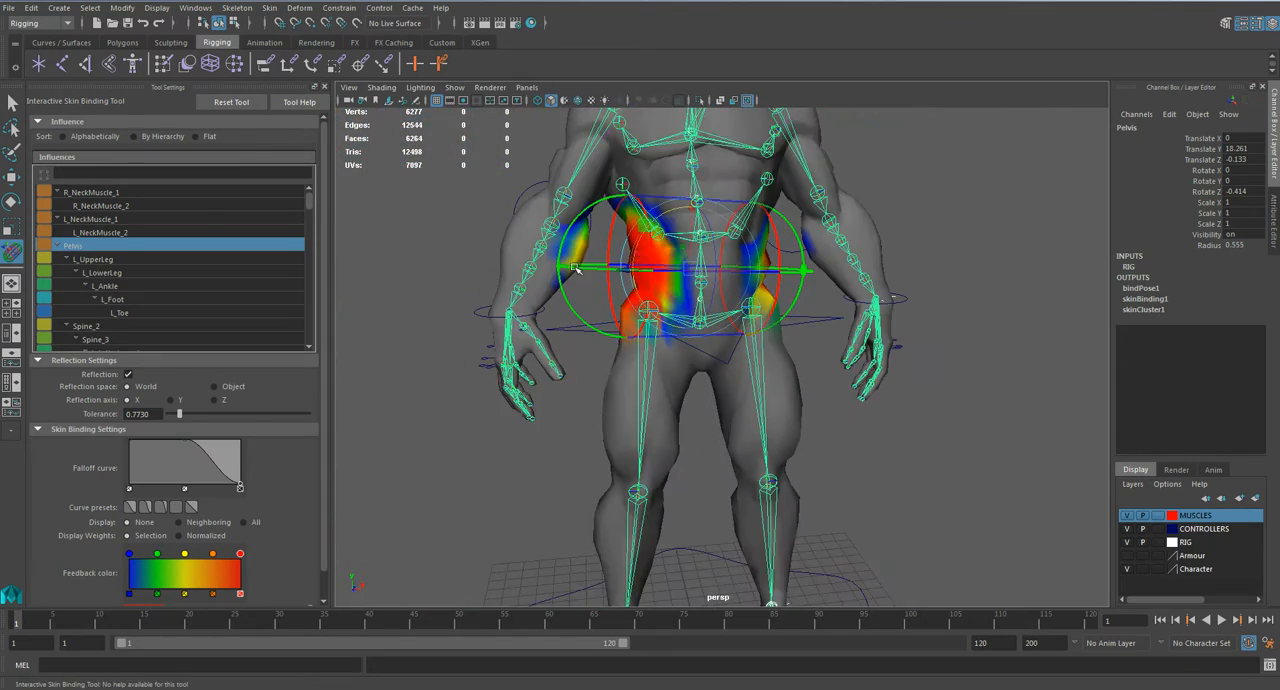
left_click_drag(577, 268, 577, 283, "alt")
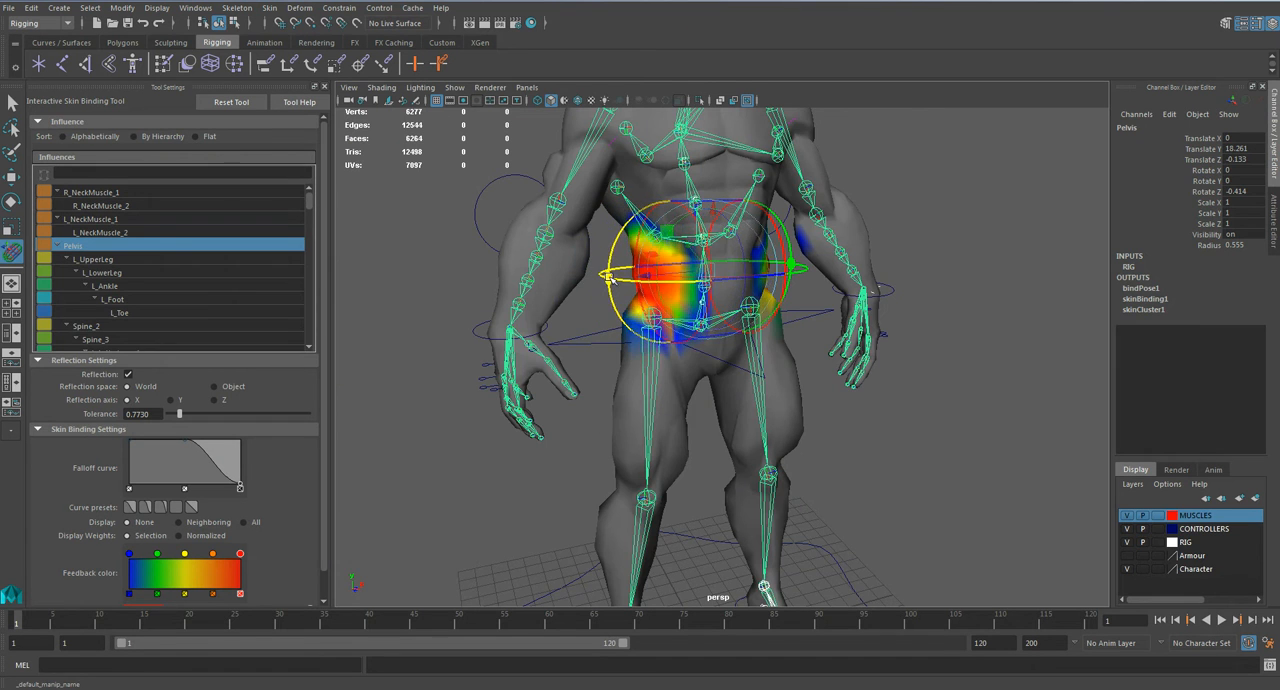
left_click_drag(762, 308, 772, 284, "alt")
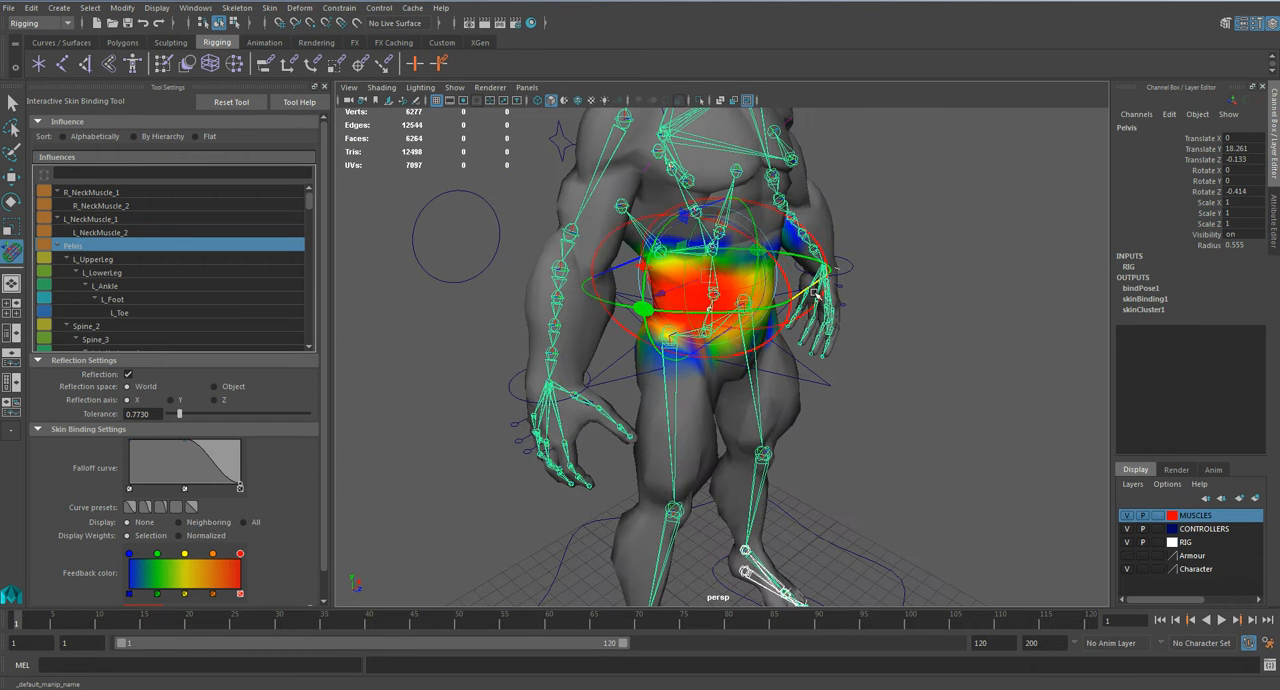
left_click_drag(851, 316, 759, 298, "alt")
scroll(759, 298, "up", 3)
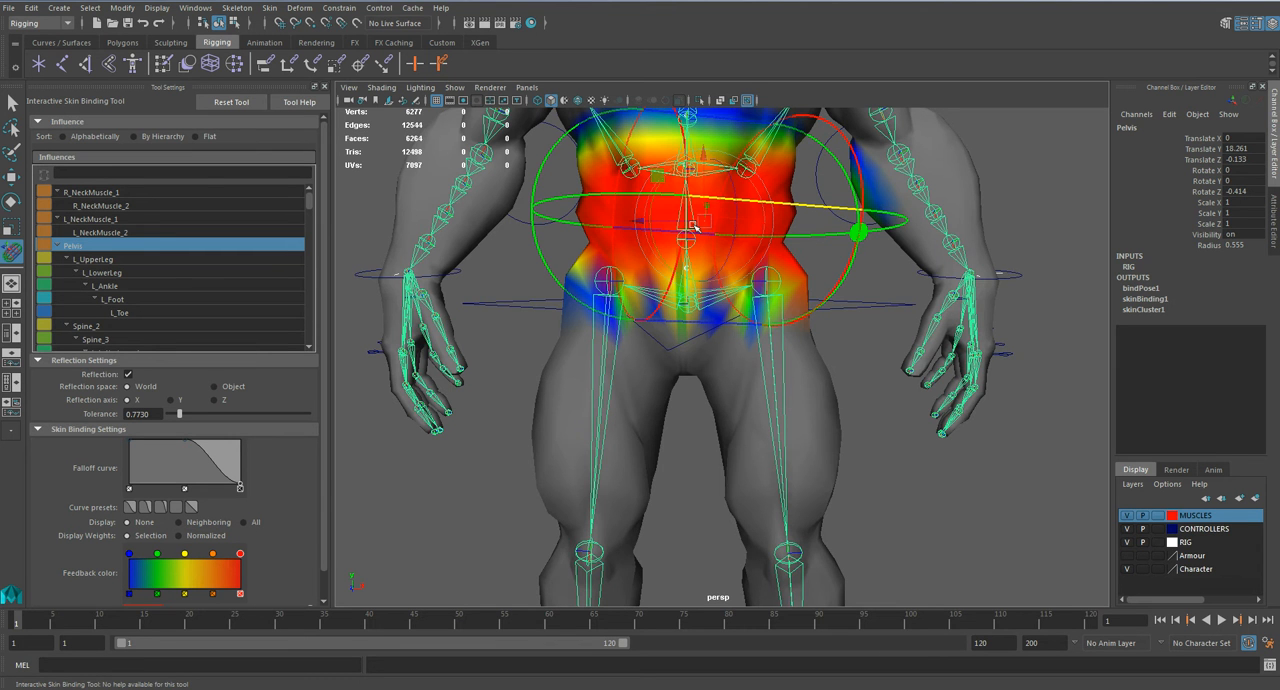
Step: Extend the Pelvis influence volume over the abdomen, groin and tops of both hips
middle_click_drag(705, 228, 735, 325, "alt")
scroll(745, 276, "up", 2)
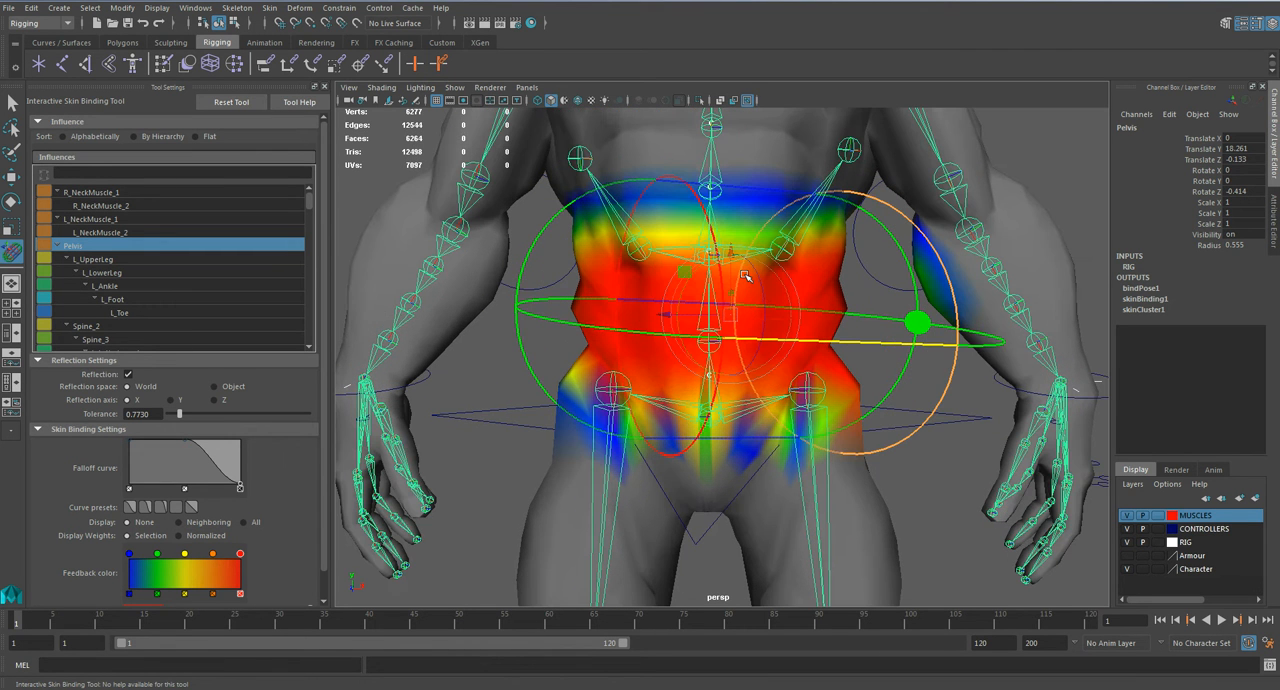
left_click_drag(818, 276, 848, 330, "alt")
left_click_drag(925, 320, 892, 324)
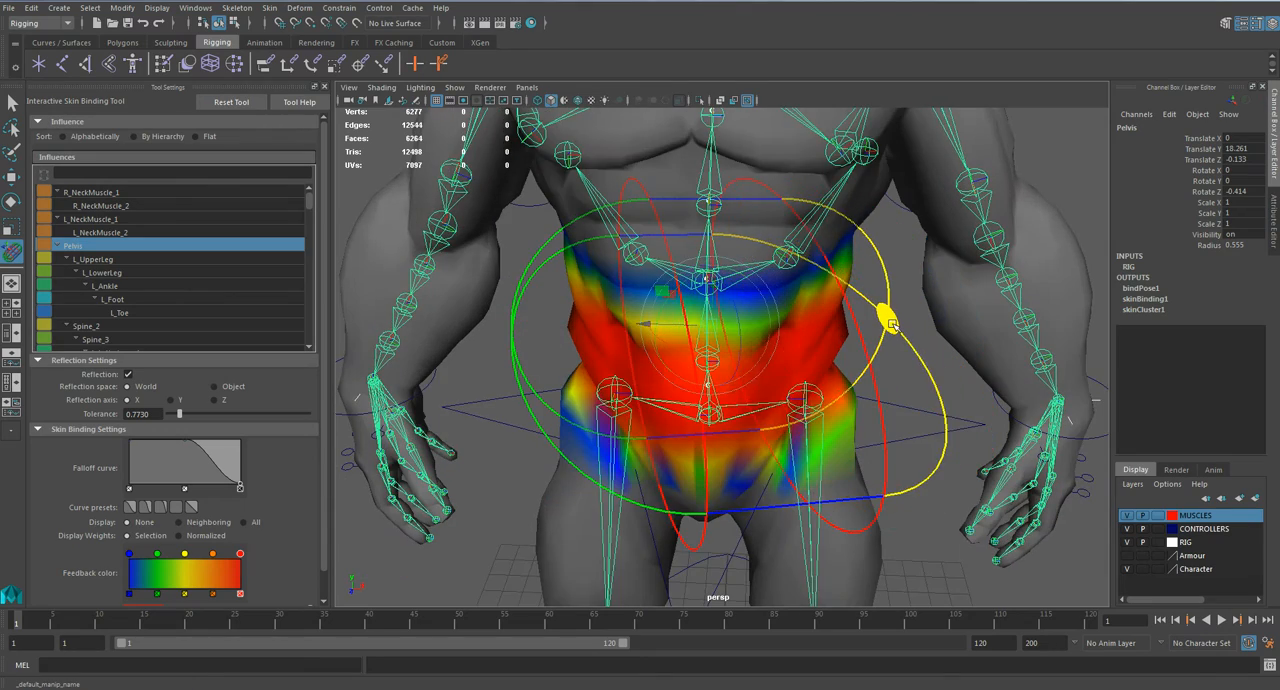
left_click_drag(757, 387, 756, 535, "alt")
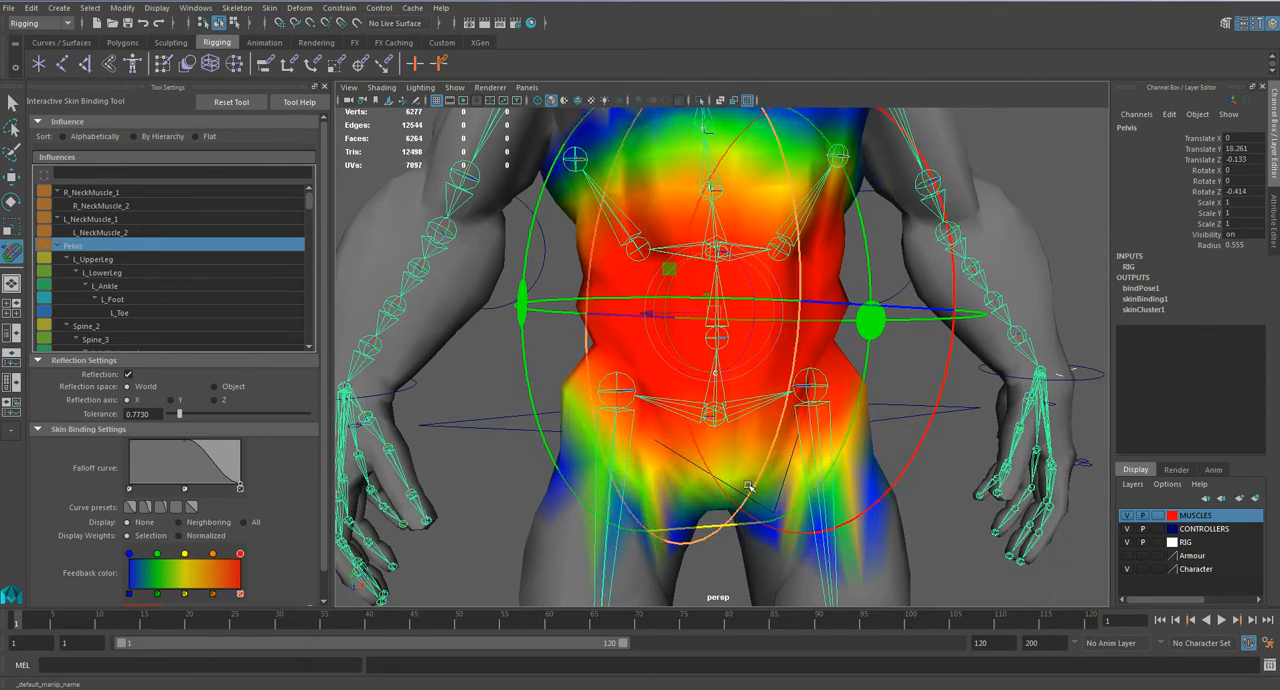
scroll(755, 535, "down", 5)
left_click_drag(737, 368, 718, 368, "alt")
scroll(718, 368, "up", 4)
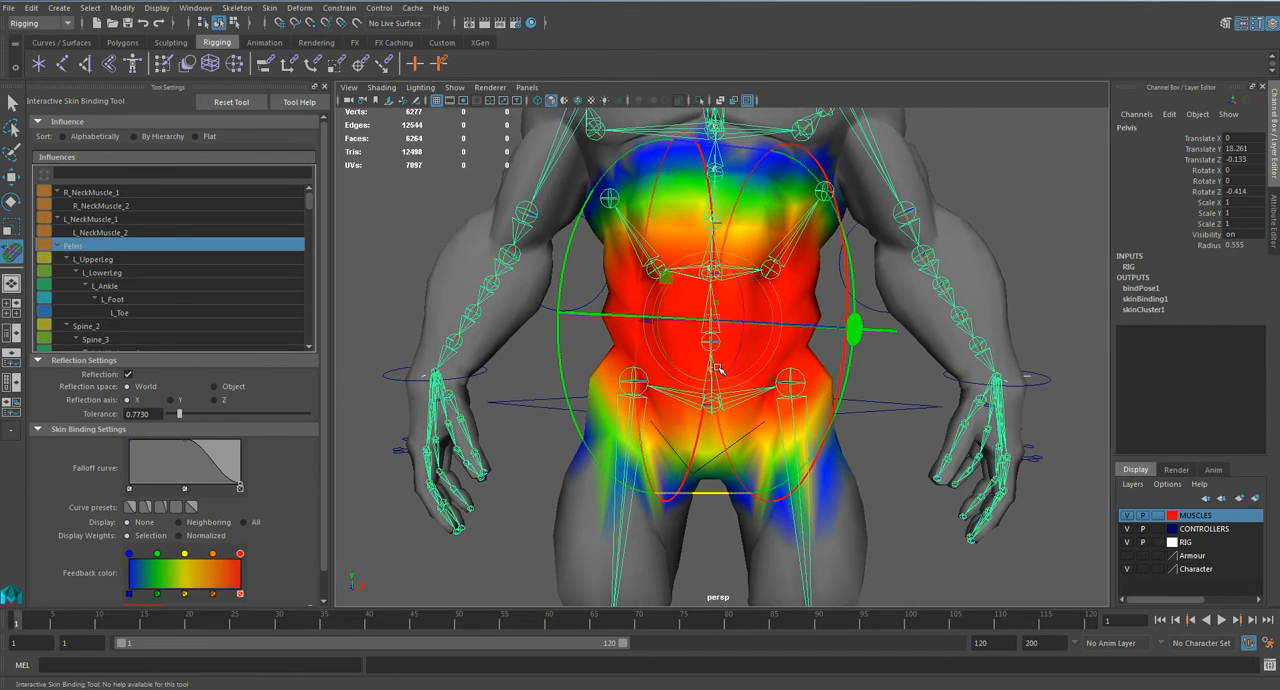
Step: Select the L_UpperLeg influence and reshape its volume to enclose the left thigh from hip to knee
left_click(182, 263)
middle_click_drag(778, 535, 755, 375, "alt")
scroll(760, 385, "down", 3)
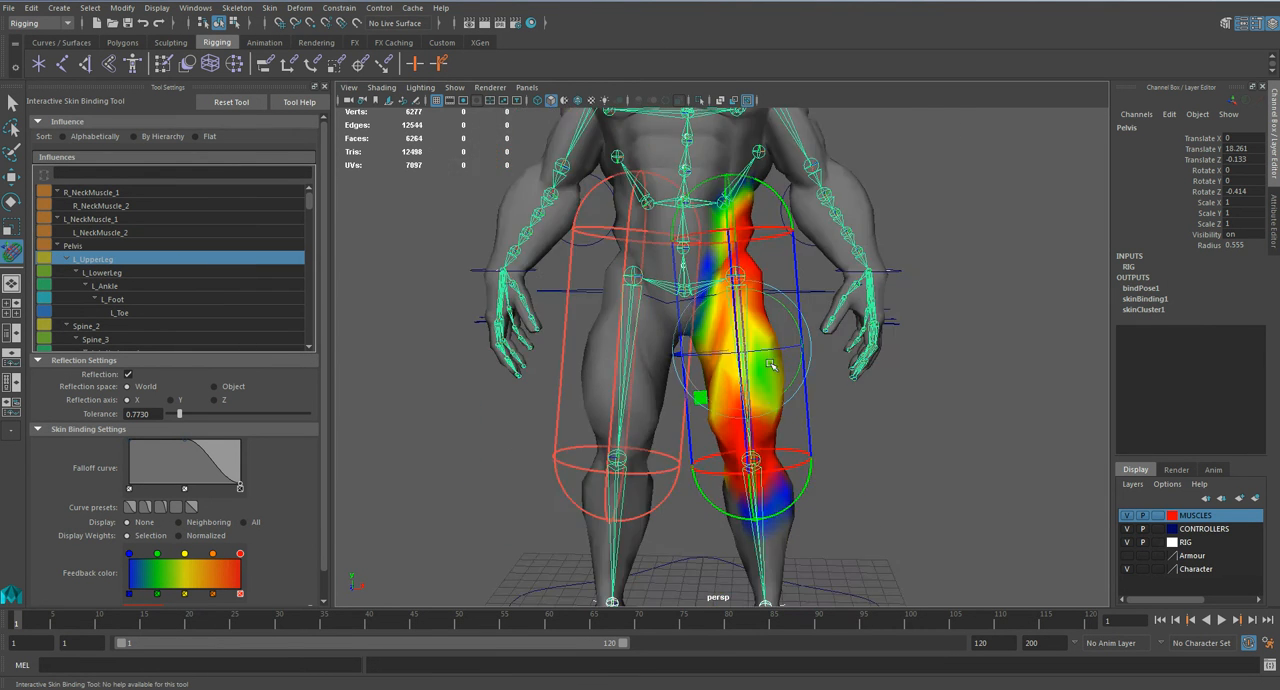
left_click_drag(768, 402, 816, 406, "alt")
left_click_drag(801, 463, 747, 231)
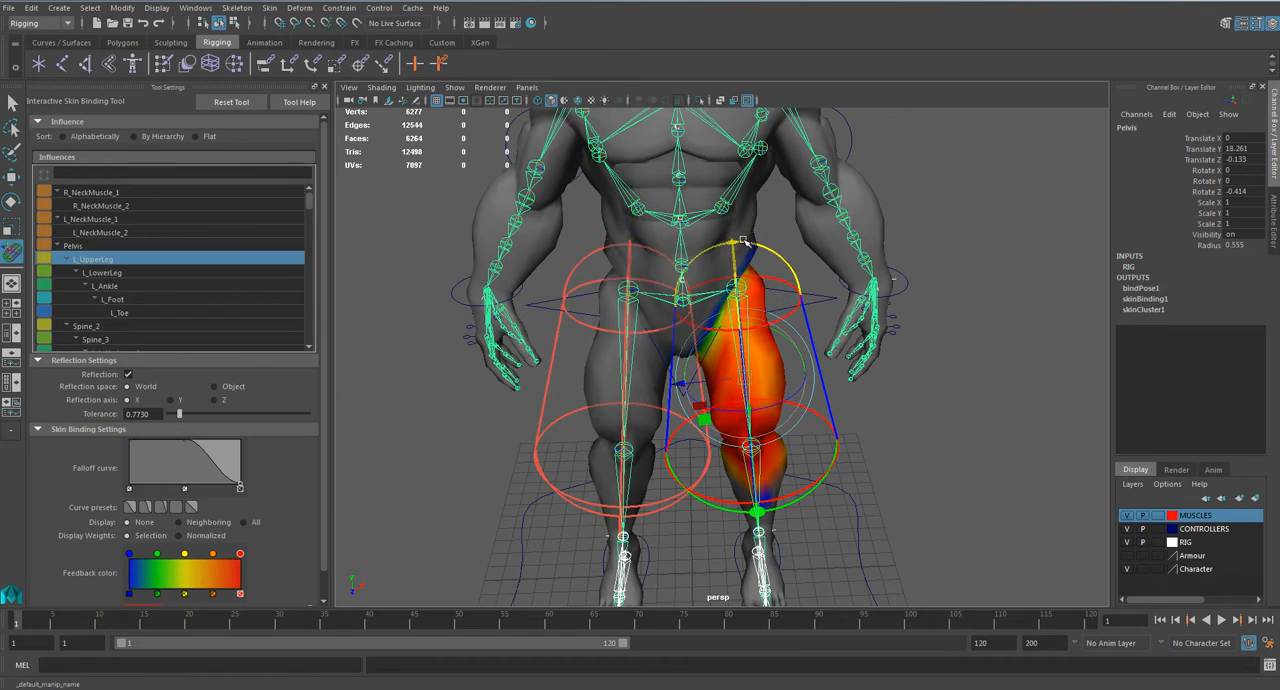
left_click_drag(805, 480, 800, 429, "alt")
middle_click_drag(800, 429, 795, 335, "alt")
Step: Fine-tune the fit of the L_UpperLeg influence volume around the left hip and thigh
left_click_drag(800, 410, 762, 406, "alt")
left_click_drag(752, 455, 750, 427)
left_click_drag(717, 362, 740, 320, "alt")
right_click_drag(540, 262, 609, 249, "alt")
left_click_drag(609, 249, 713, 281, "alt")
left_click_drag(572, 290, 616, 147, "alt")
left_click_drag(780, 319, 632, 314, "alt")
Step: Select the L_LowerLeg influence and widen its volume to cover the left shin and calf down to the ankle
left_click(218, 275)
scroll(780, 440, "down", 4)
left_click_drag(790, 400, 728, 493, "alt")
scroll(720, 420, "up", 5)
left_click_drag(714, 404, 717, 352)
middle_click_drag(720, 320, 740, 431, "alt")
left_click_drag(740, 431, 775, 440, "alt")
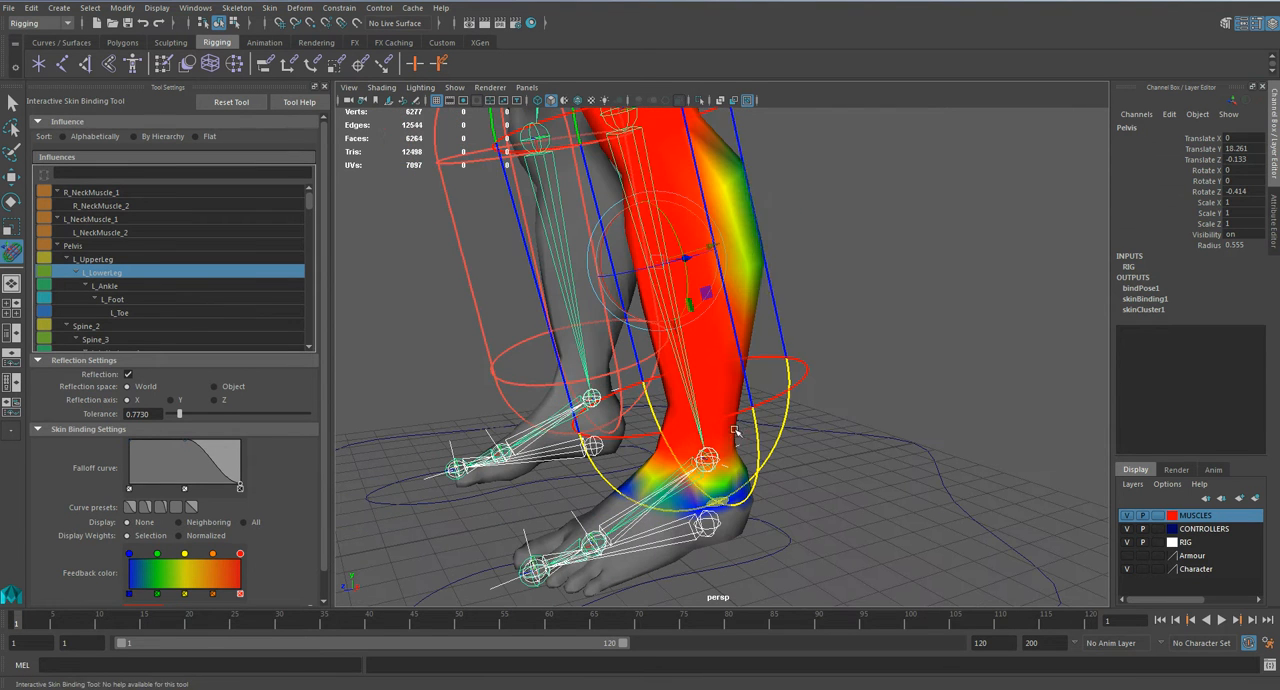
left_click_drag(768, 281, 802, 287)
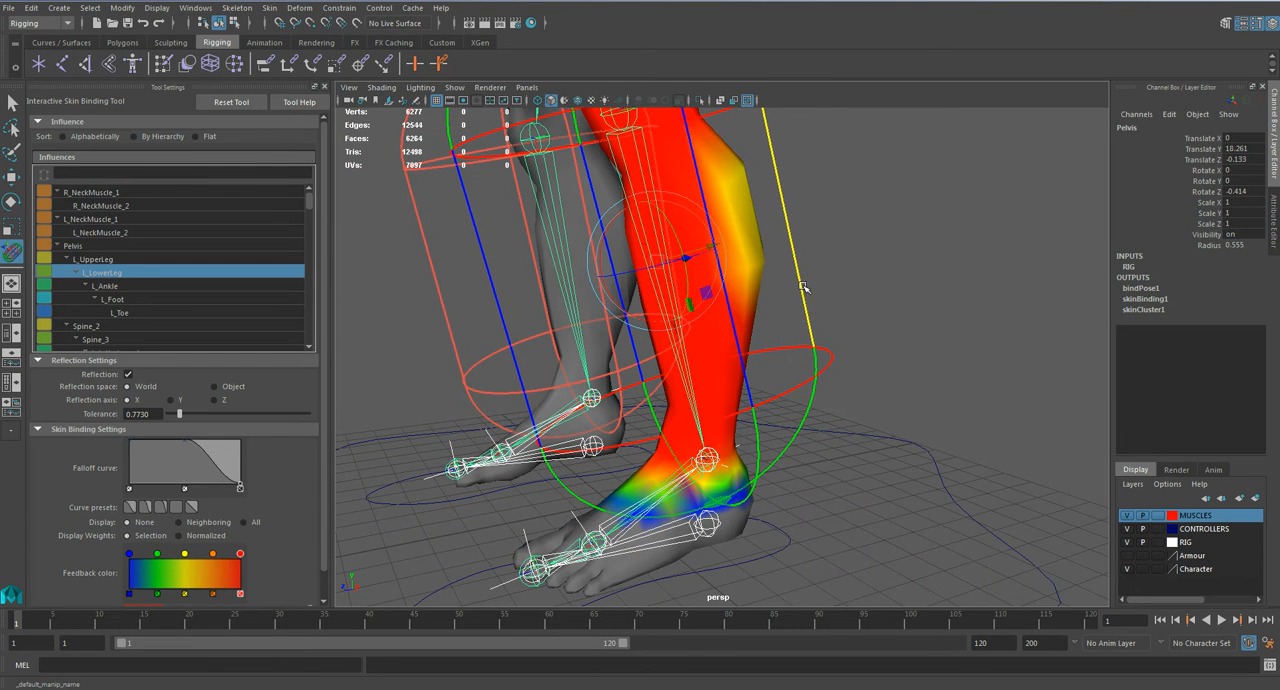
Step: Select the L_Ankle influence and fit its volume around the left ankle, heel and midfoot
left_click(157, 298)
left_click(153, 292)
left_click_drag(500, 410, 650, 490, "alt")
middle_click_drag(650, 490, 670, 400, "alt")
right_click_drag(640, 450, 698, 496, "alt")
left_click_drag(696, 508, 637, 466, "alt")
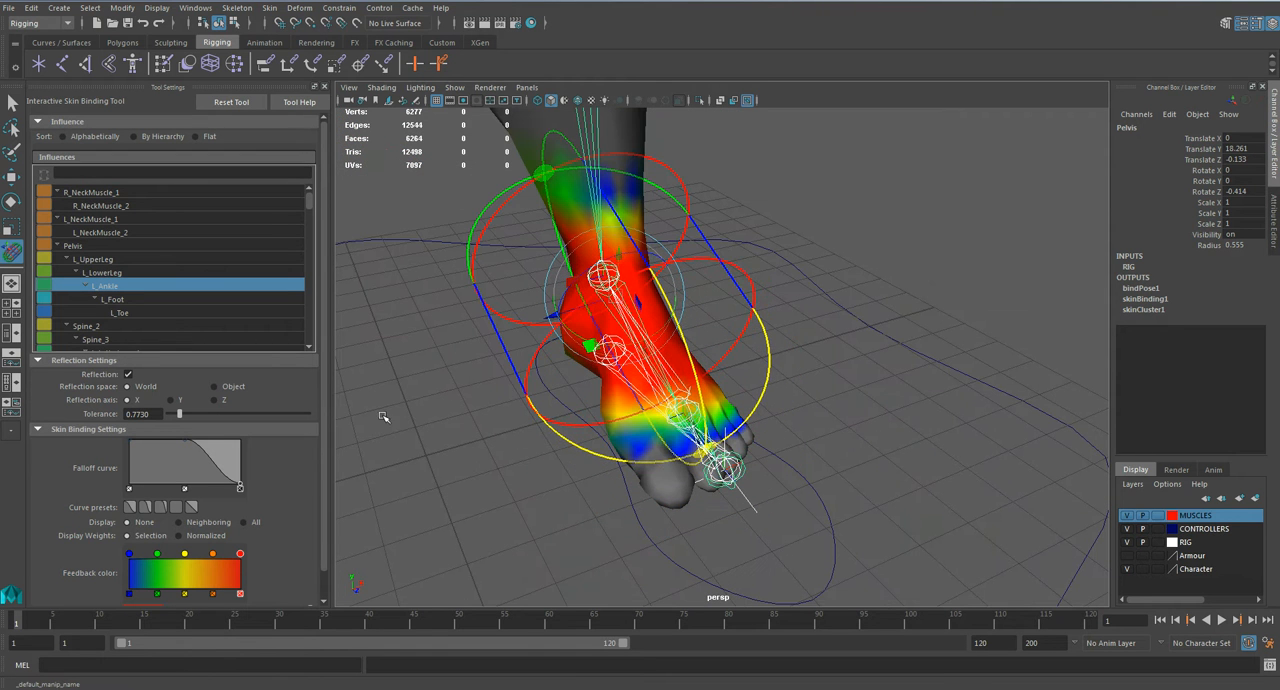
Step: Select the L_Toe influence and enlarge its volume to enclose all the toes of the left foot
left_click(133, 314)
left_click_drag(520, 440, 605, 440, "alt")
right_click_drag(605, 440, 670, 450, "alt")
left_click(686, 440)
left_click_drag(686, 440, 652, 418)
left_click_drag(652, 418, 585, 452, "alt")
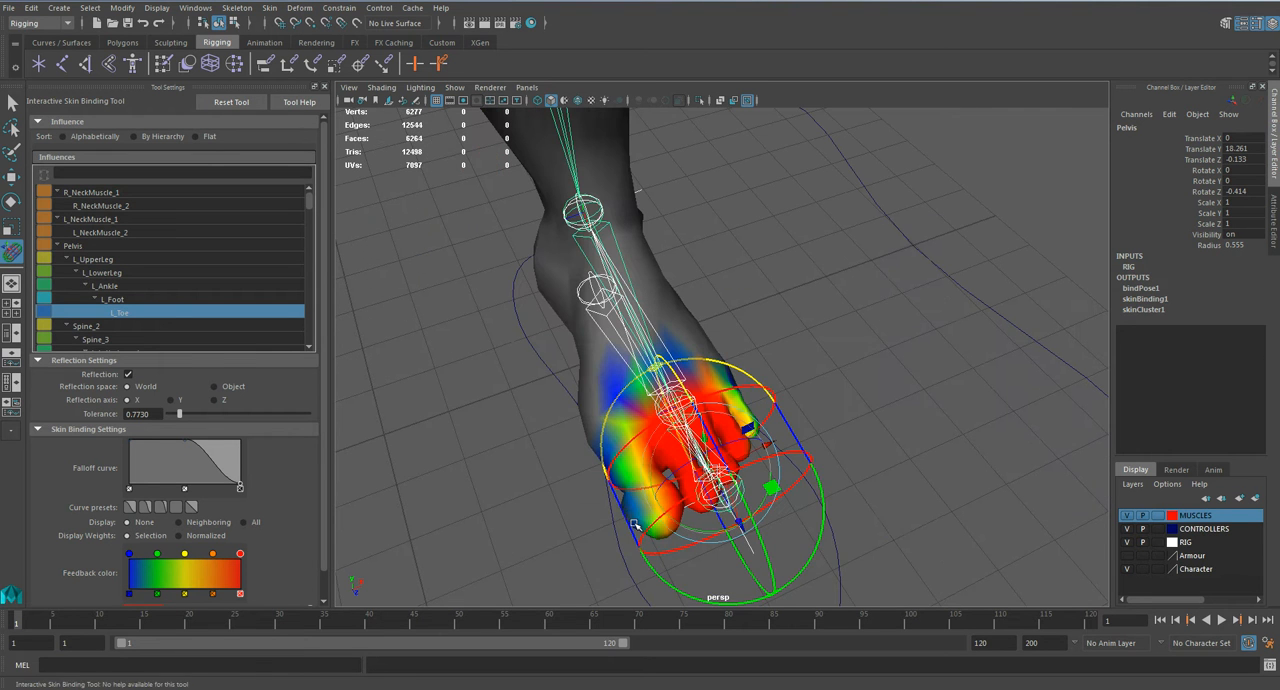
left_click_drag(628, 522, 559, 524)
Step: Bring up the Spine_2 and Spine_3 influences and adjust the Spine_3 volume around the abdomen
scroll(140, 286, "down", 1)
left_click(142, 313)
scroll(144, 314, "down", 1)
scroll(635, 374, "down", 6)
left_click_drag(635, 374, 638, 296, "alt")
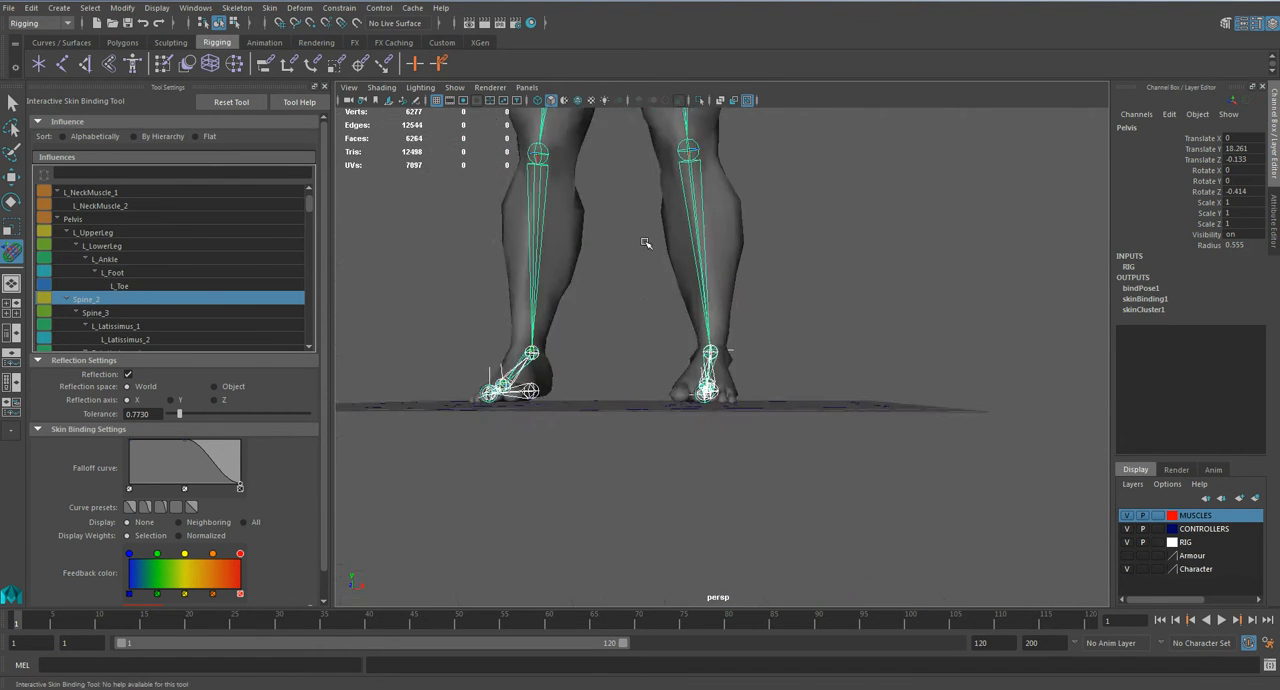
key("f")
scroll(169, 324, "up", 1)
left_click(169, 324)
scroll(169, 318, "down", 1)
left_click_drag(587, 333, 732, 299, "alt")
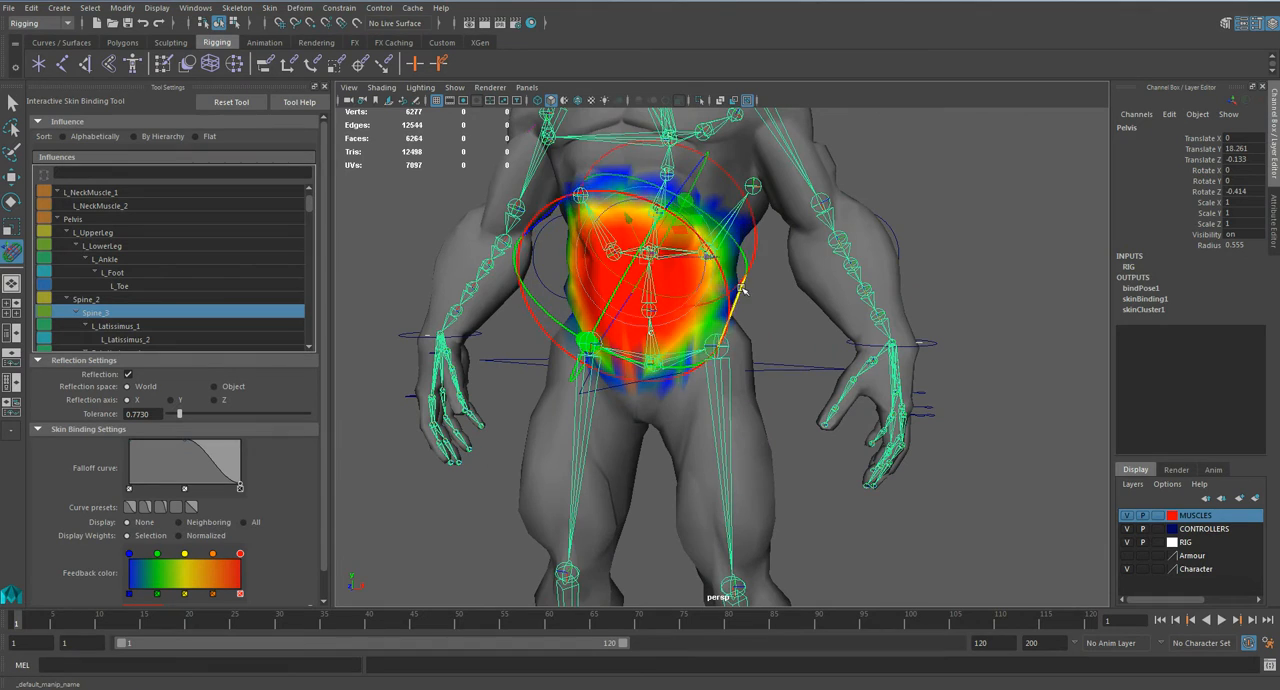
scroll(146, 313, "down", 1)
Step: Select the L_Latissimus_1 influence and reshape its volume on the back to reduce its hold on the shoulder and upper arm
left_click(146, 313)
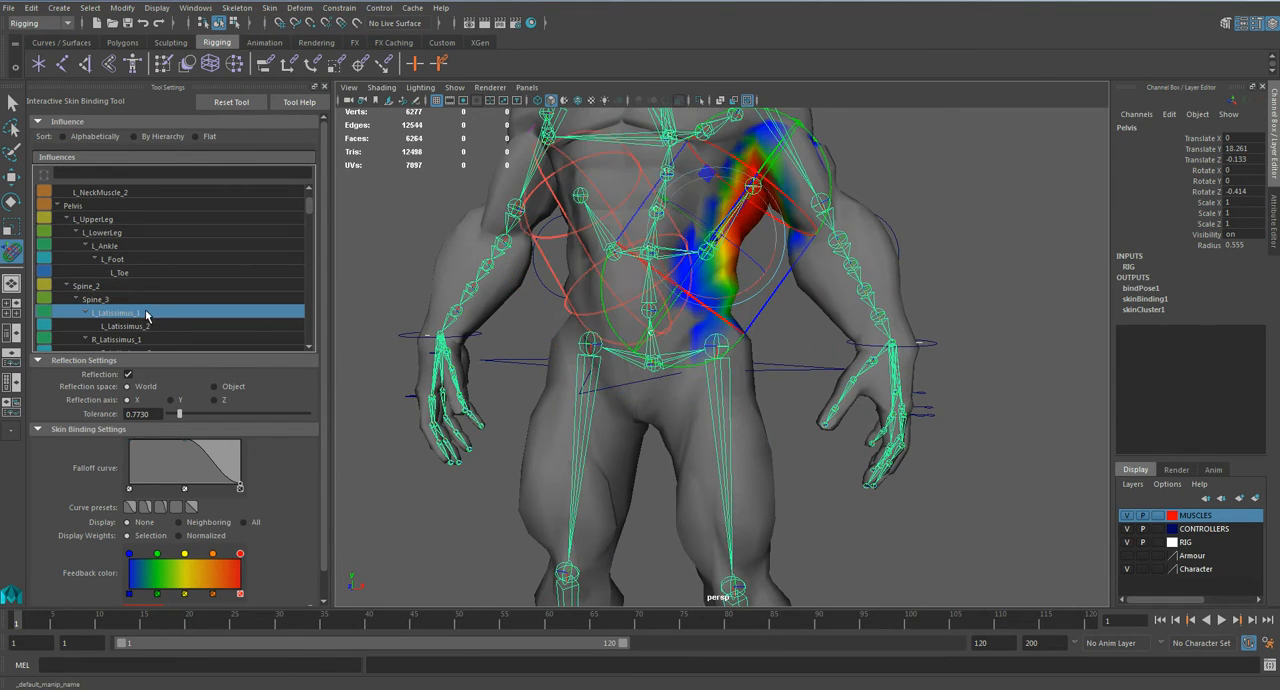
left_click_drag(430, 420, 437, 378, "alt")
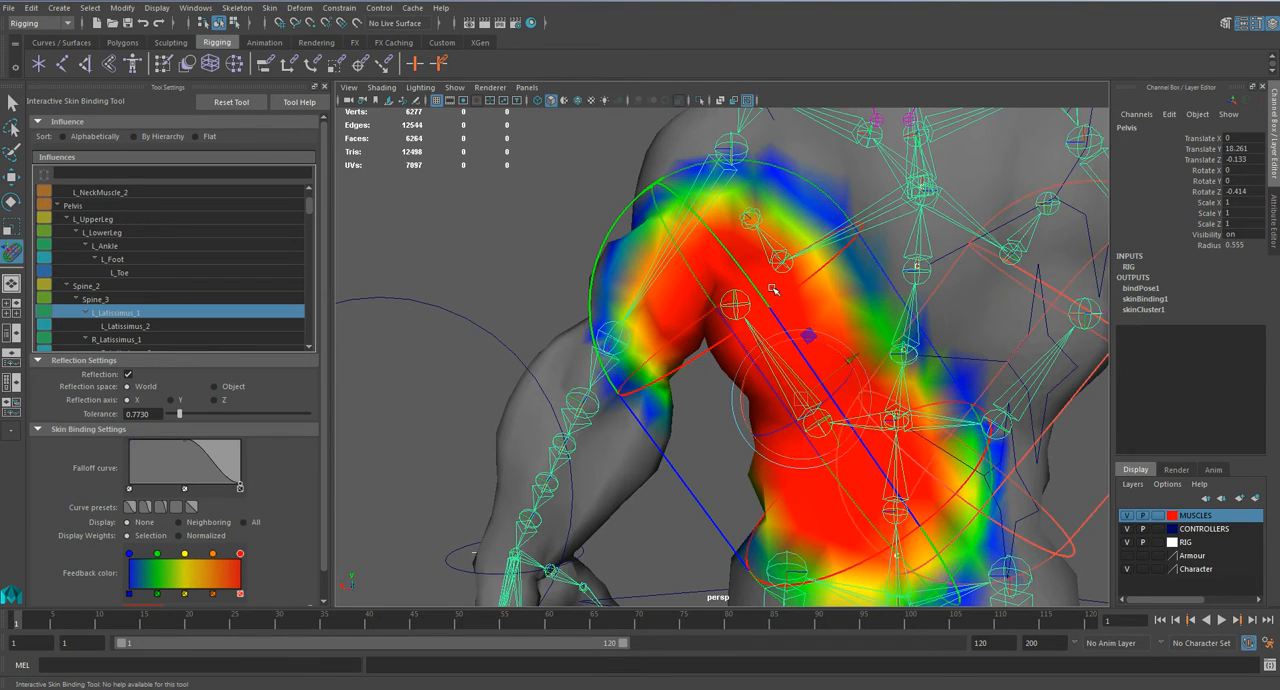
left_click_drag(790, 290, 775, 345, "alt")
left_click_drag(659, 252, 702, 305)
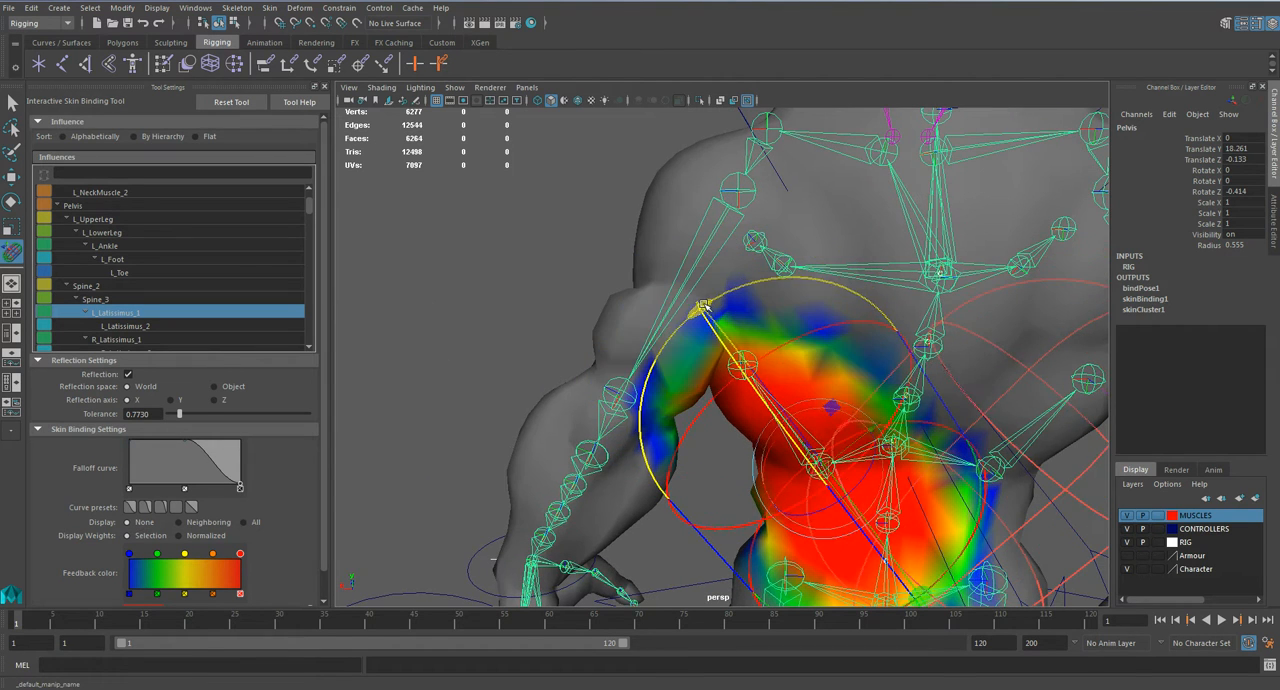
left_click_drag(820, 375, 702, 290, "alt")
left_click_drag(928, 210, 769, 297, "alt")
left_click_drag(740, 474, 632, 370)
left_click_drag(603, 358, 640, 370, "alt")
Step: Work through the remaining latissimus and upper spine influences and adjust their volumes on the torso
left_click(163, 339)
scroll(184, 330, "down", 1)
scroll(156, 324, "down", 2)
left_click(154, 327)
scroll(599, 354, "down", 4)
left_click_drag(721, 305, 676, 231, "alt")
left_click_drag(718, 288, 658, 234, "alt")
scroll(188, 323, "down", 1)
left_click(159, 326)
left_click_drag(650, 345, 281, 390, "alt")
left_click(196, 340)
left_click_drag(557, 286, 736, 314, "alt")
scroll(763, 313, "up", 5)
scroll(190, 326, "down", 1)
Step: Examine the L_Clavicle, L_ClavicleNub and L_UpperArm influences, and leave the skin binding tool
left_click(190, 328)
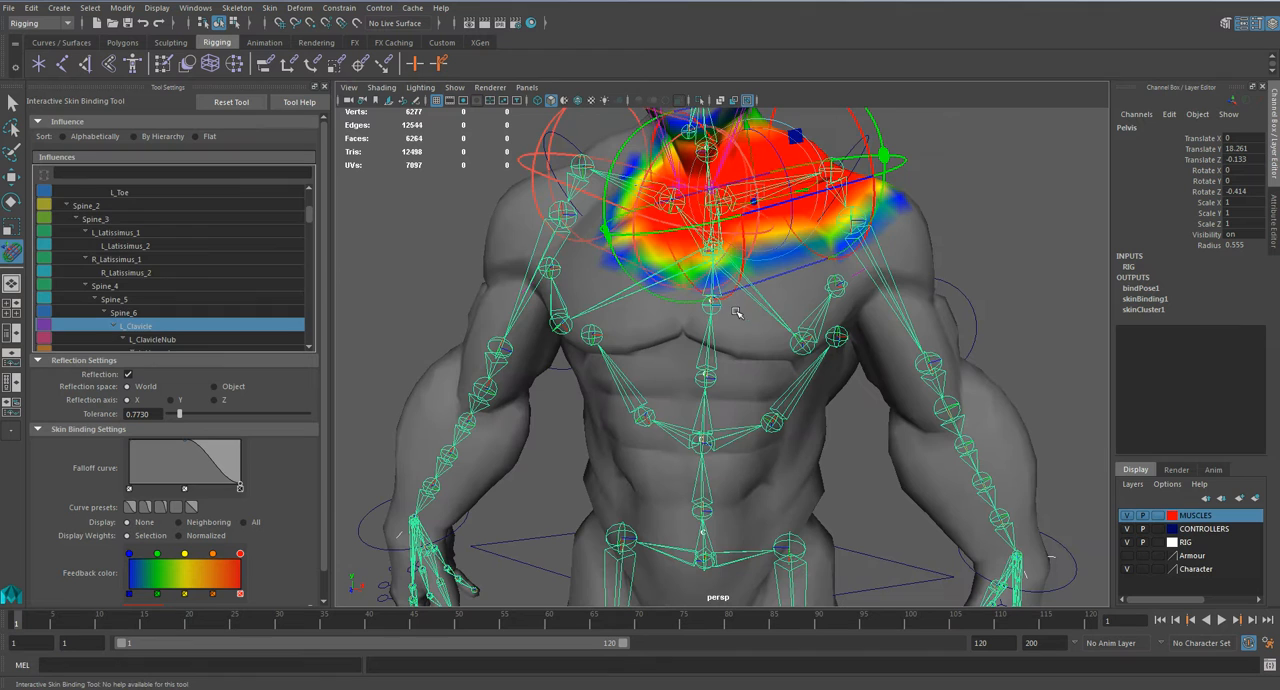
scroll(228, 323, "down", 1)
left_click(221, 312)
left_click(215, 333)
left_click(216, 329)
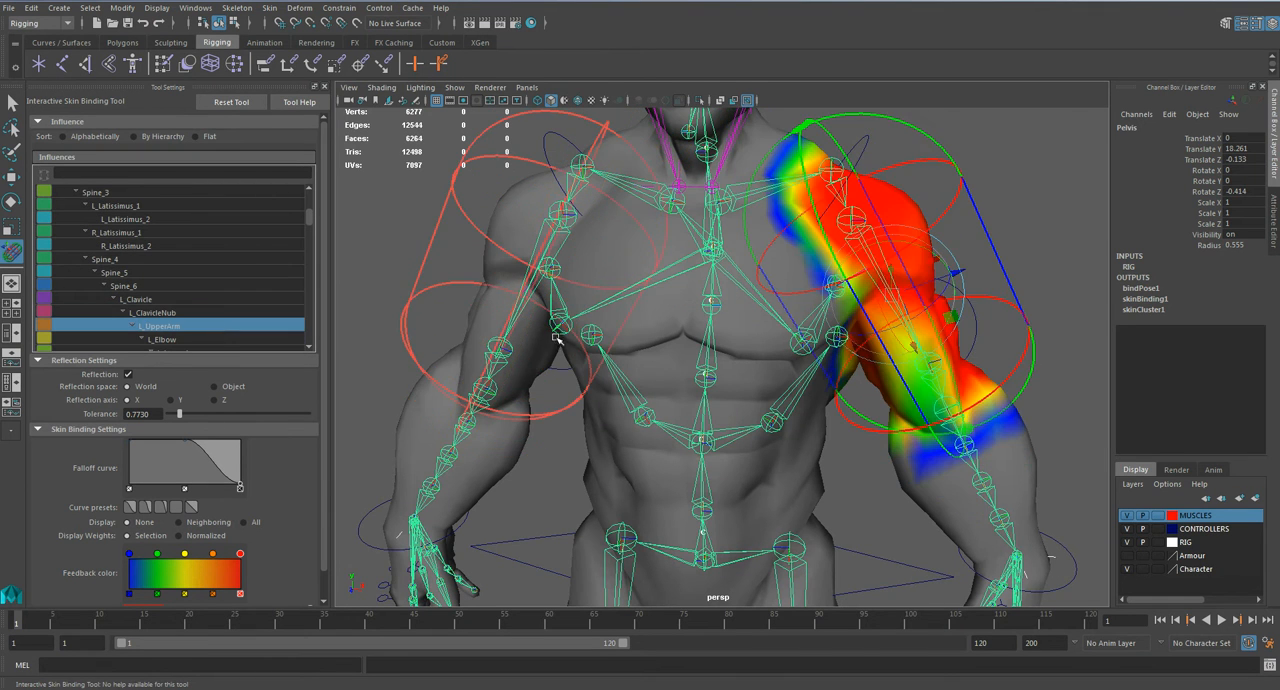
left_click_drag(908, 391, 766, 372, "alt")
key("q")
left_click(1028, 331)
right_click_drag(1030, 331, 890, 369, "alt")
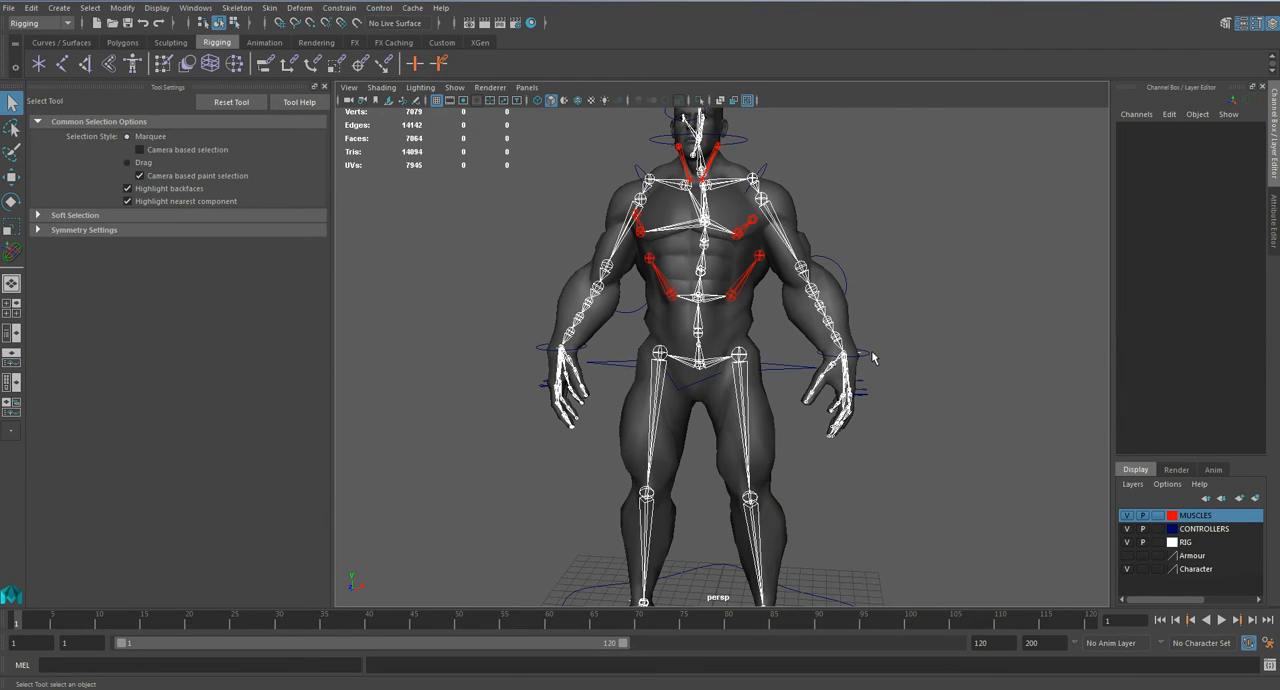
Step: Move the left hand control to test how the skin deforms, and undo the move
left_click(870, 356)
key("w")
middle_click_drag(890, 309, 609, 205)
left_click_drag(609, 205, 971, 148)
key("ctrl+z")
Step: Move the CTRL_Pelvis control to test the body's deformation, undo the move and clear the selection
left_click(797, 367)
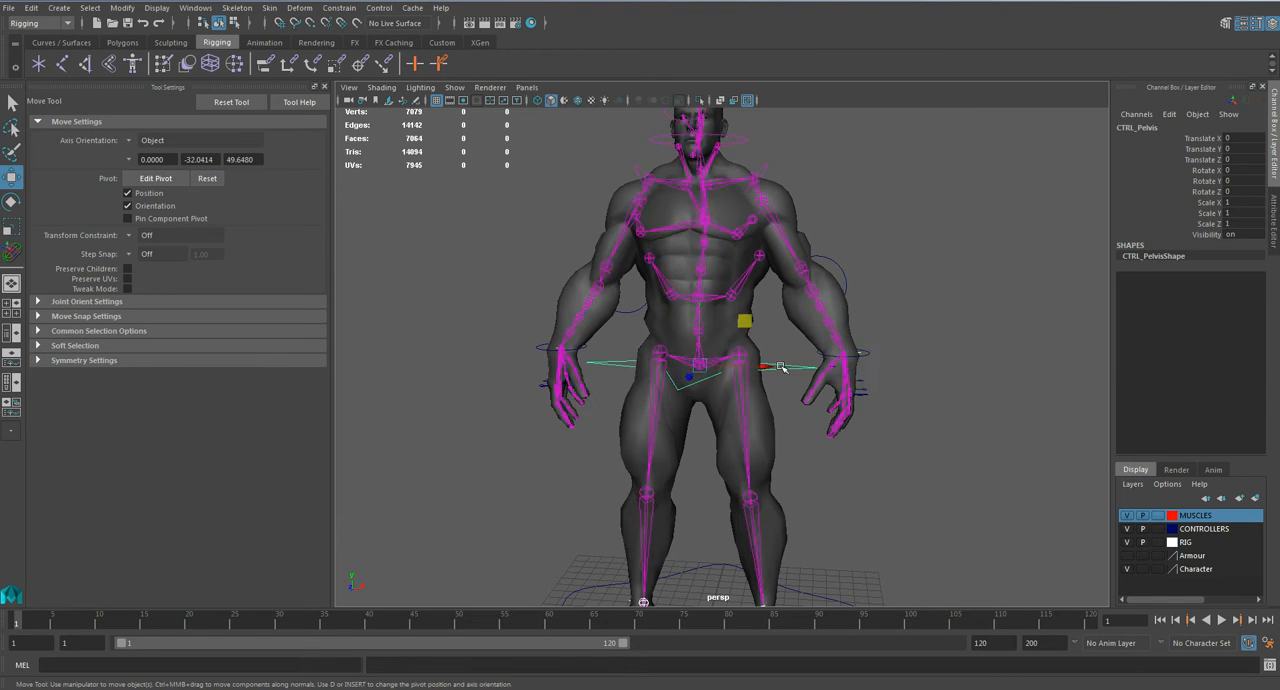
middle_click_drag(797, 367, 763, 424)
left_click_drag(763, 424, 760, 407)
scroll(757, 356, "up", 5)
left_click_drag(832, 337, 874, 339, "alt")
key("ctrl+z")
left_click(1014, 380)
Step: Close the tool settings and save the scene
scroll(911, 396, "down", 3)
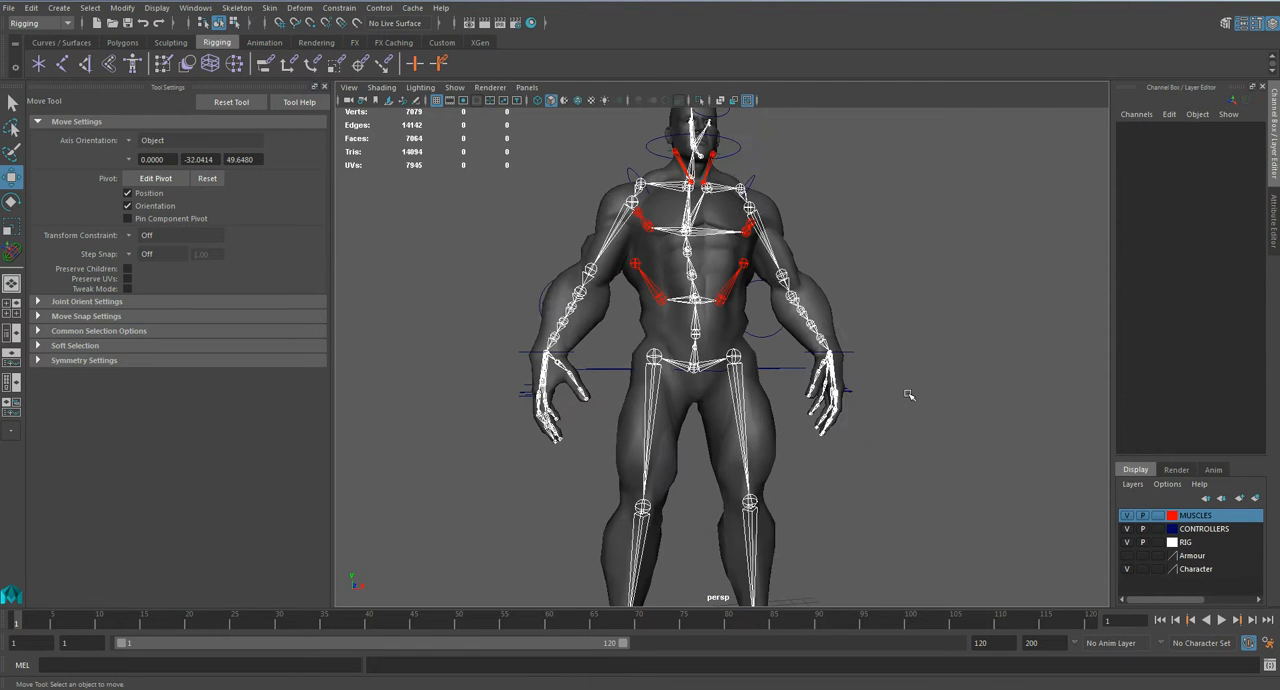
left_click_drag(893, 396, 863, 408, "alt")
left_click(325, 87)
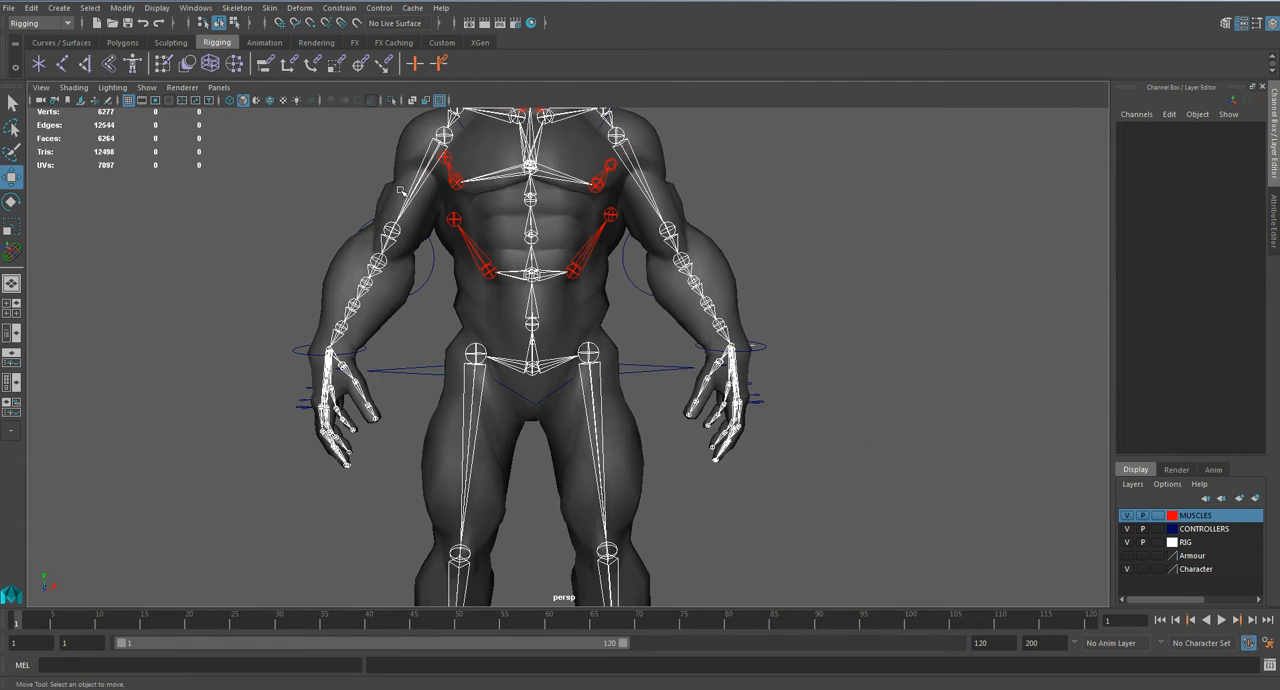
key("ctrl+s")
key("Return")
key("w")
Step: Hide the RIG, MUSCLES and Character layers so only the controls, locators and IK handles remain in view
scroll(716, 354, "down", 3)
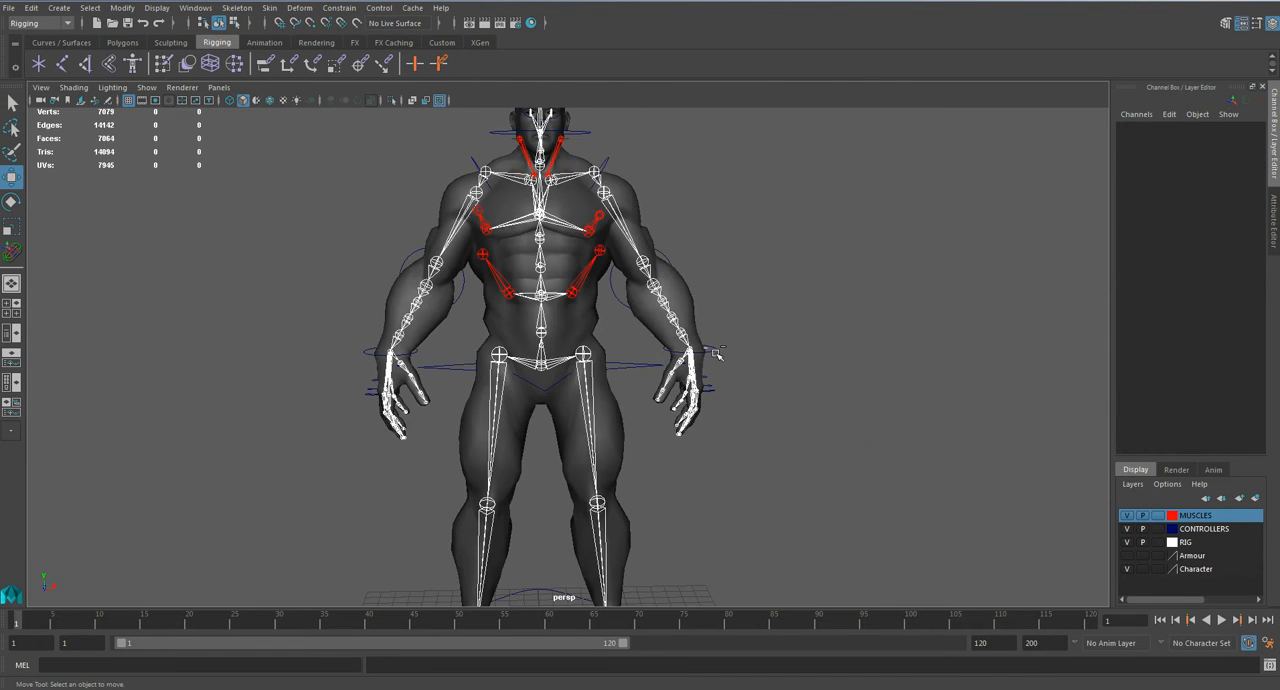
middle_click_drag(665, 338, 815, 364, "alt")
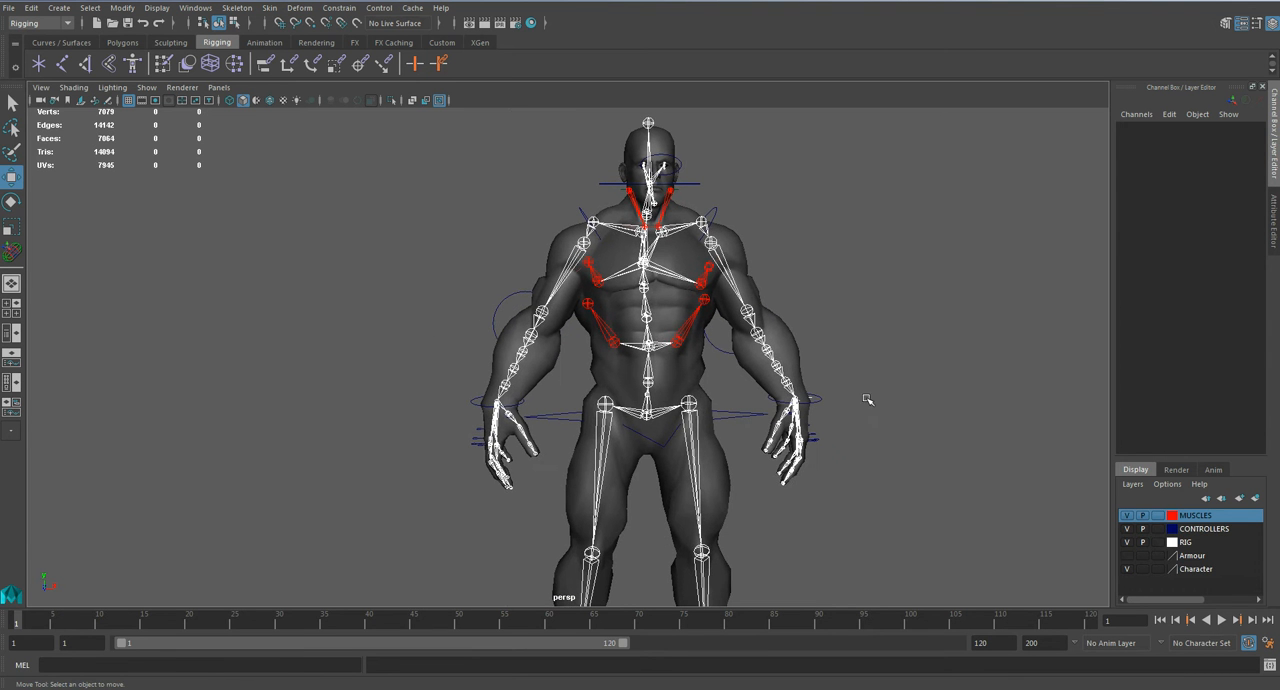
left_click(1127, 542)
left_click_drag(814, 326, 737, 274, "alt")
scroll(769, 298, "up", 3)
middle_click_drag(737, 274, 761, 402, "alt")
scroll(761, 402, "up", 3)
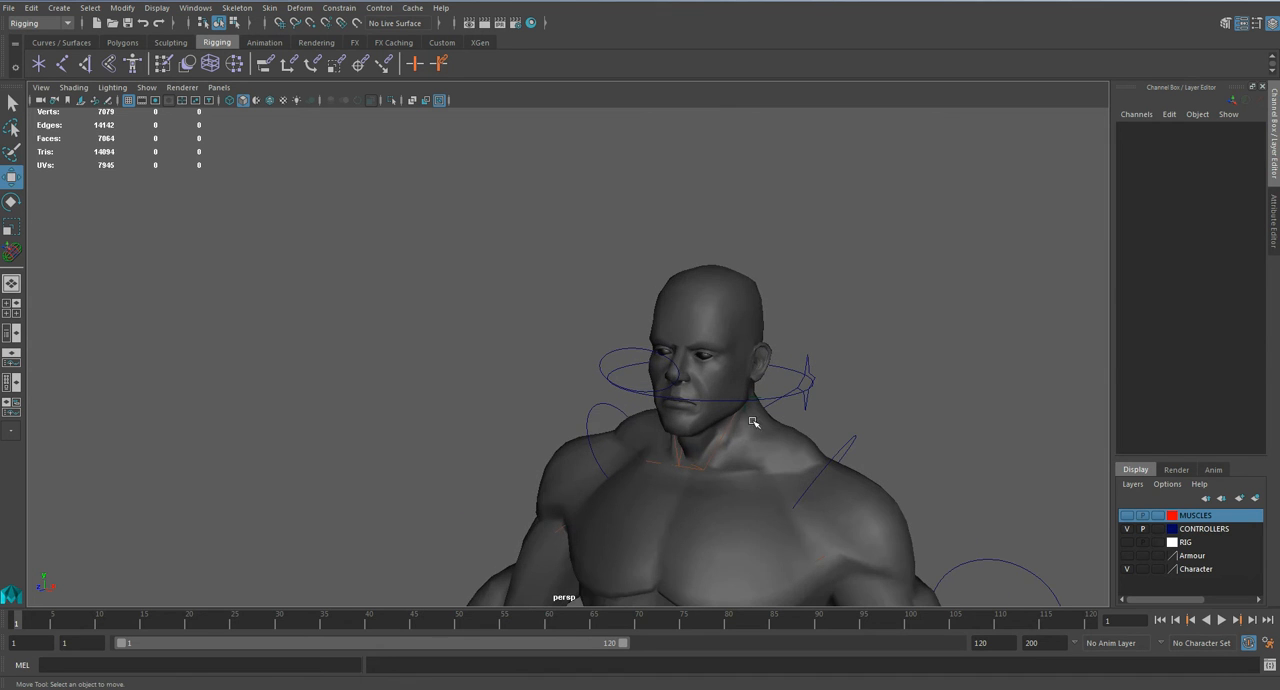
left_click(727, 436)
left_click(1127, 569)
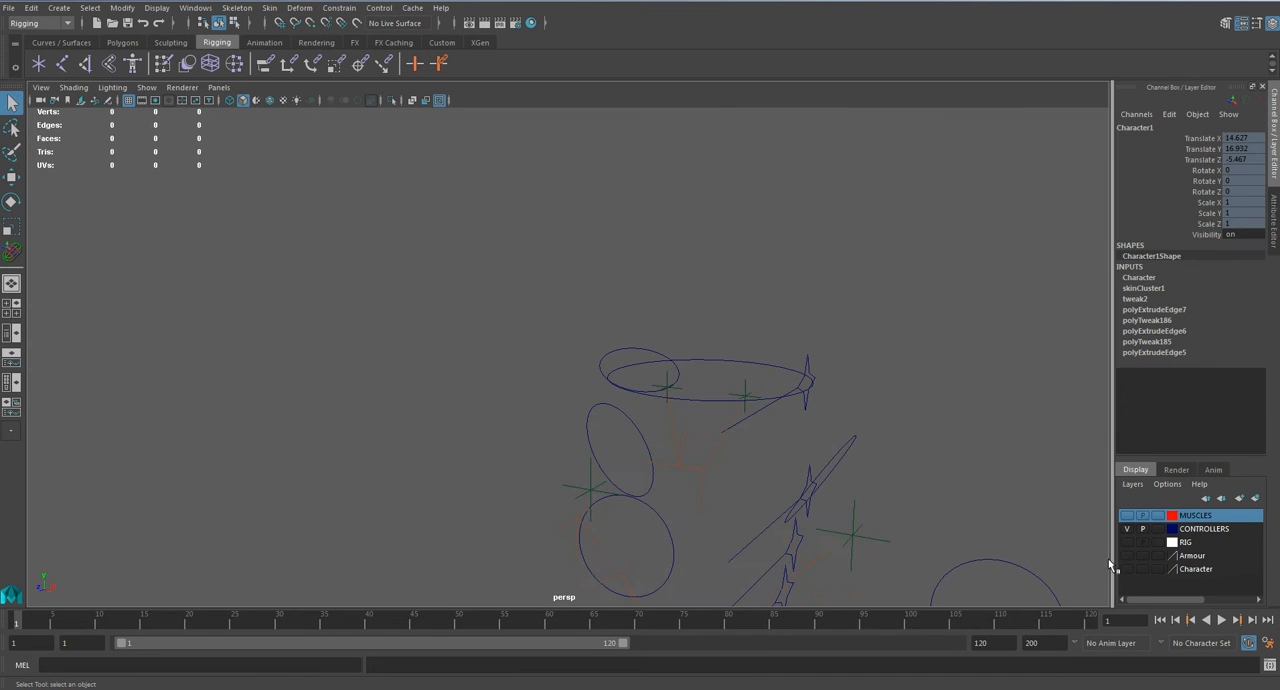
Step: Select the left and right neck locators together with the neck muscles' IK handles
left_click(803, 431)
left_click_drag(803, 431, 808, 415, "alt")
left_click(818, 412)
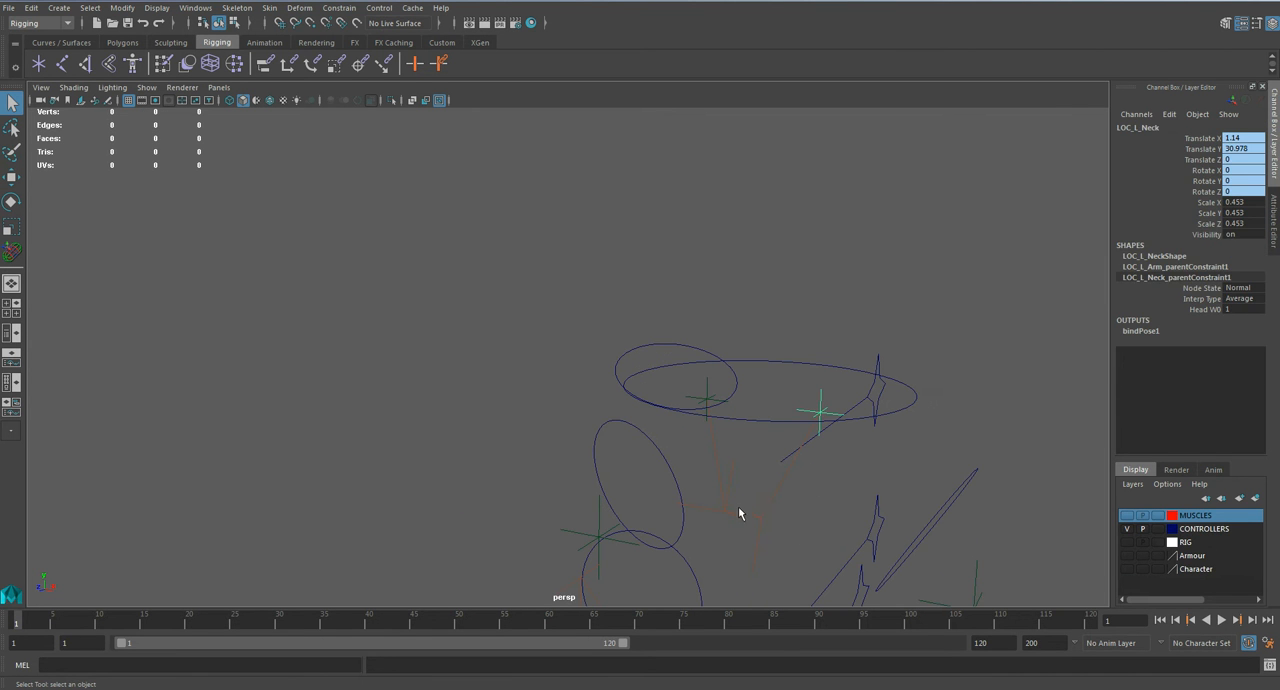
left_click(762, 518)
left_click(709, 387, "shift")
left_click_drag(799, 434, 816, 400, "alt")
Step: Extend the selection with the arm locators and the pectoral and latissimus IK handles, and add the selected objects to the RIG layer
left_click(870, 414, "shift")
left_click(494, 401, "shift")
left_click(497, 402, "shift")
left_click(850, 534, "shift")
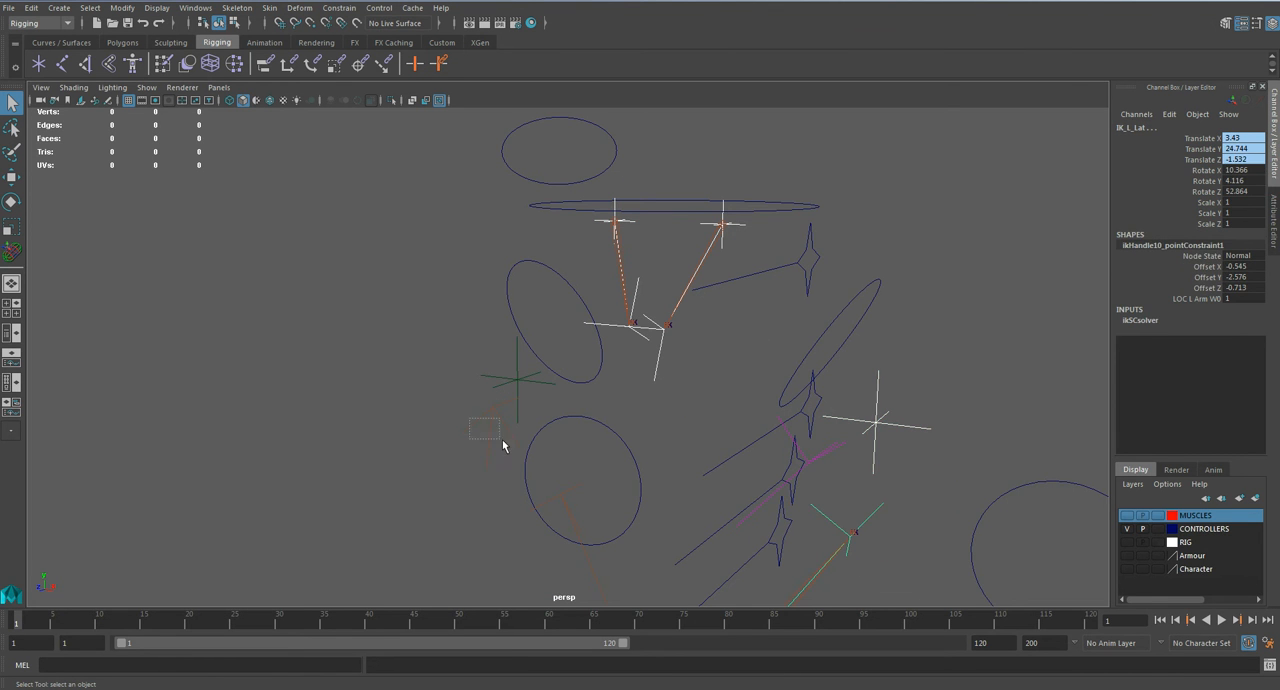
left_click(511, 381)
left_click(833, 452)
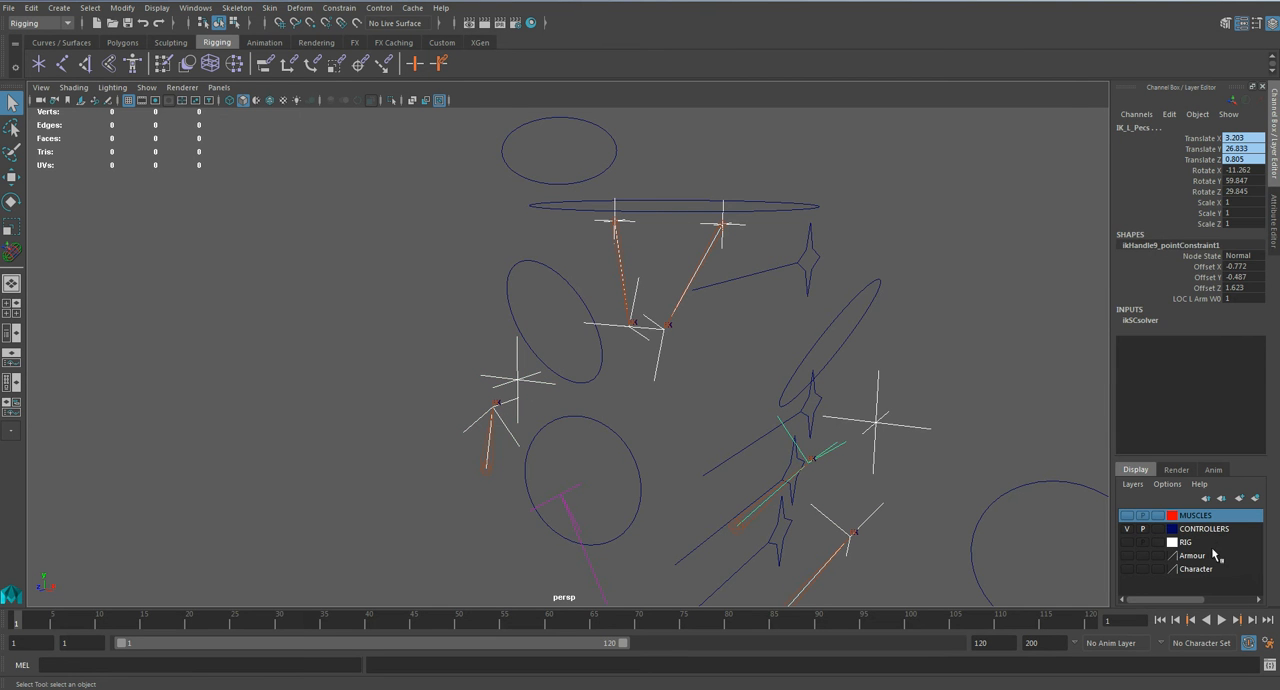
left_click(1193, 543)
right_click(1193, 543)
left_click(1193, 568)
Step: Select the right latissimus IK handle and add it to the RIG layer
middle_click_drag(650, 506, 686, 406, "alt")
left_click(599, 401)
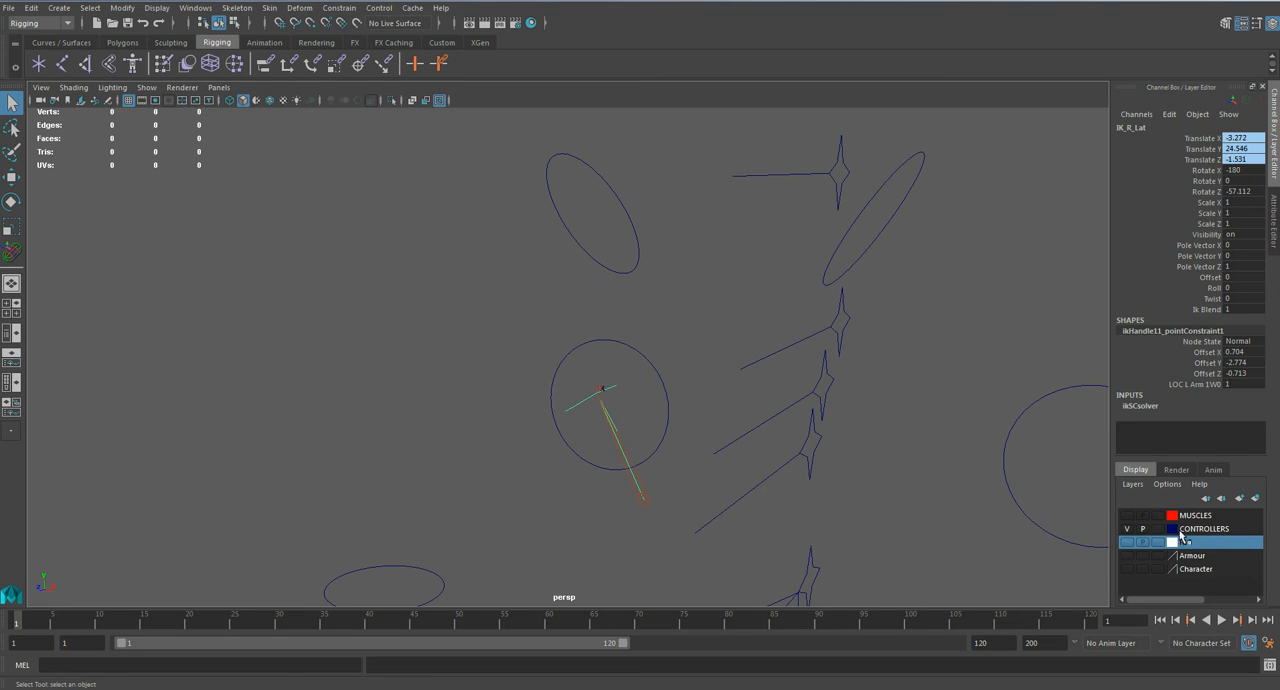
right_click(1192, 543)
left_click(1194, 568)
Step: Show the Character layer and save the scene
scroll(684, 435, "down", 3)
left_click_drag(684, 435, 1080, 549, "alt")
left_click(1129, 571)
scroll(809, 415, "down", 2)
left_click(909, 373)
key("ctrl+s")
Step: Raise the left hand control outward to test the arm's deformation, and undo the move
left_click(625, 359)
left_click(667, 412)
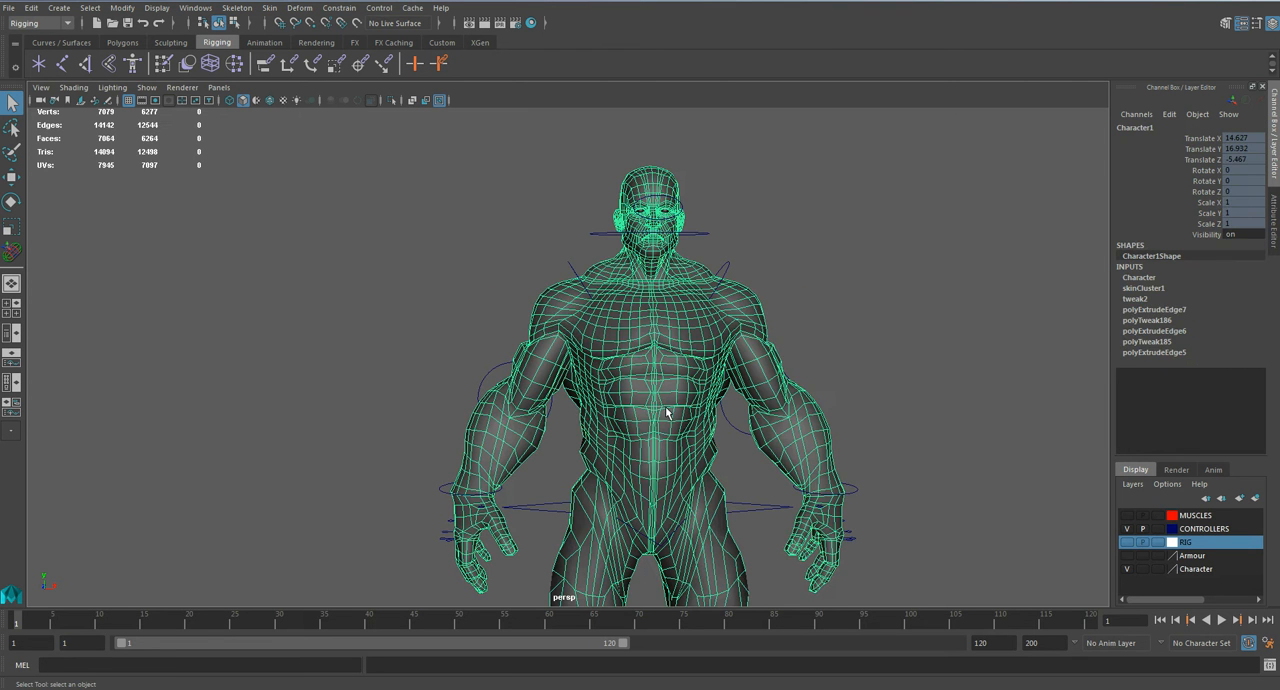
left_click(855, 492)
key("w")
left_click_drag(869, 453, 928, 332)
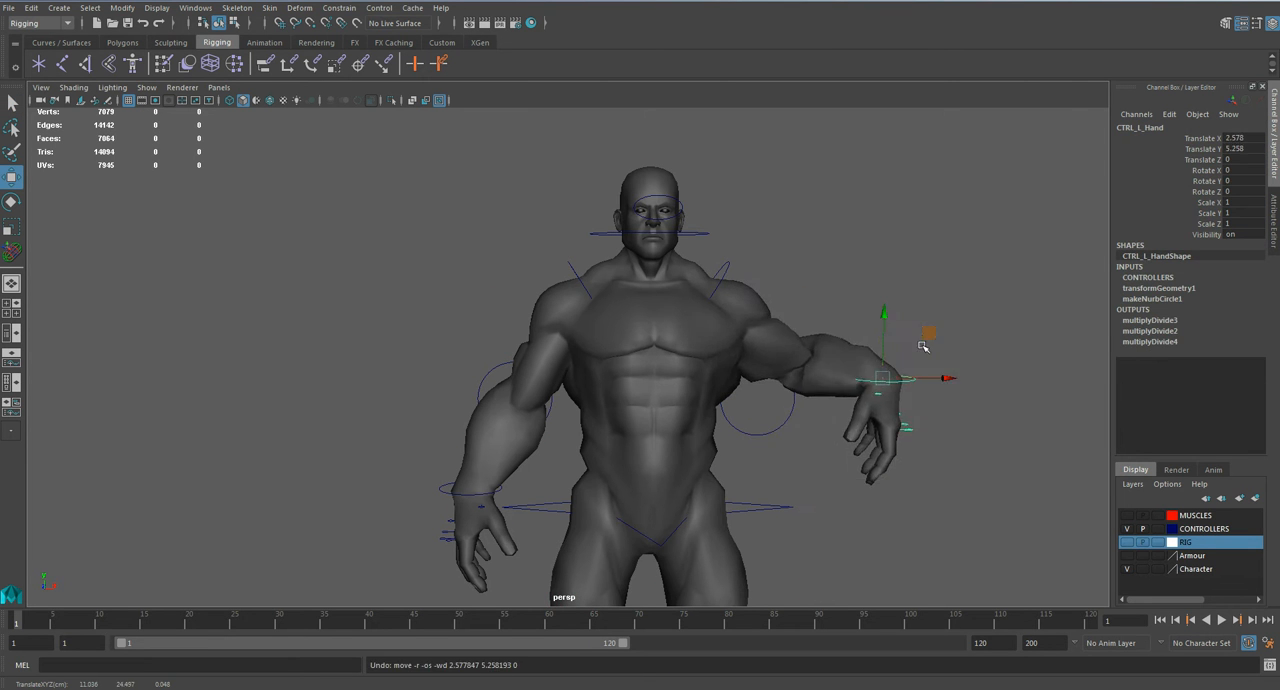
key("ctrl+z")
left_click(880, 336)
Step: Select the character mesh and unbind its skin
left_click(744, 305)
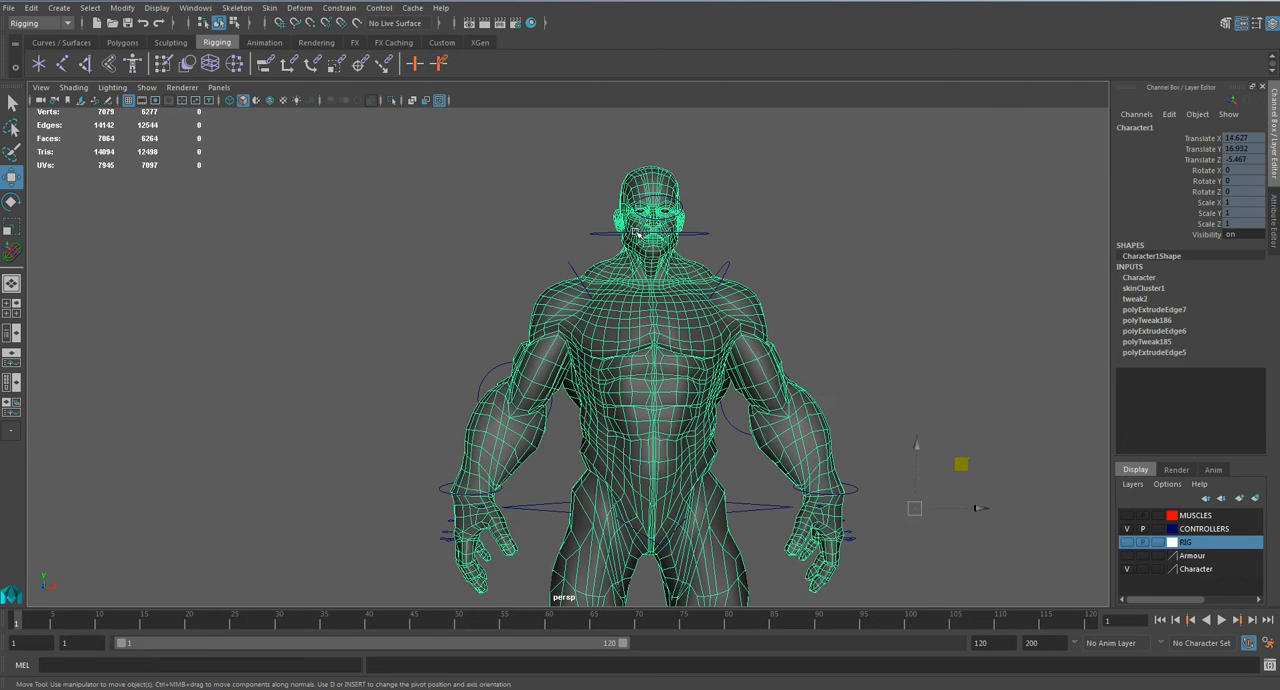
left_click(269, 7)
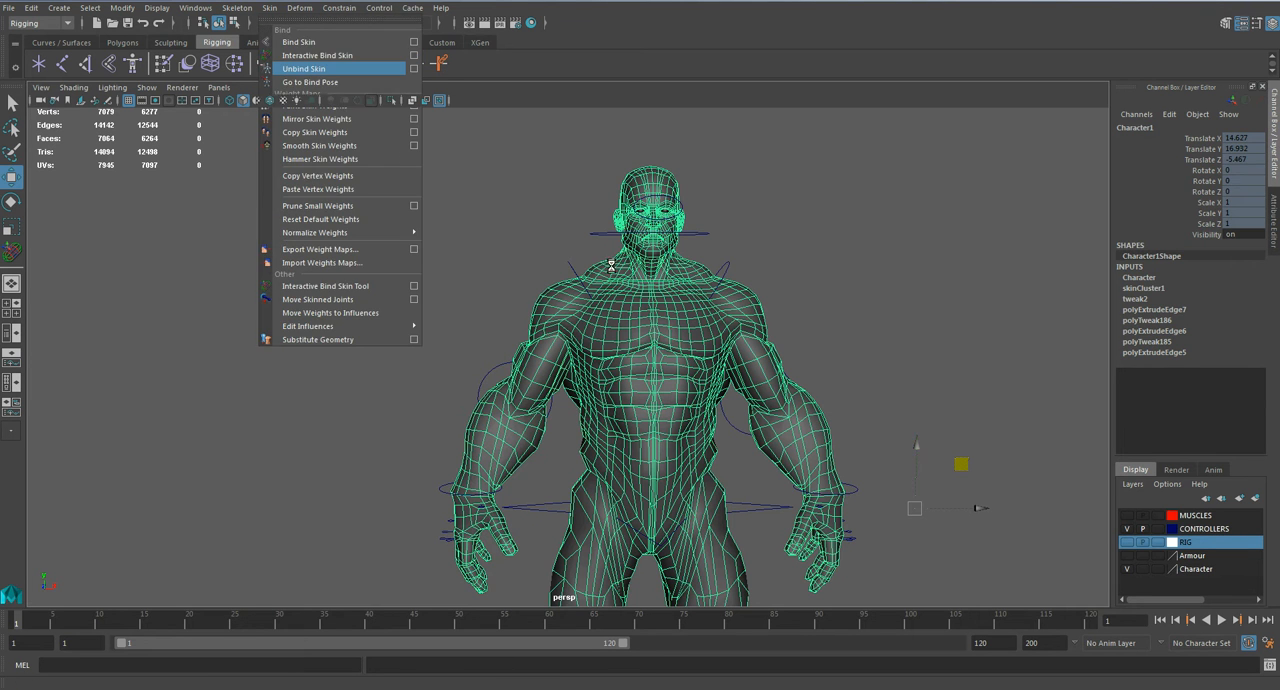
left_click(292, 70)
left_click(802, 300)
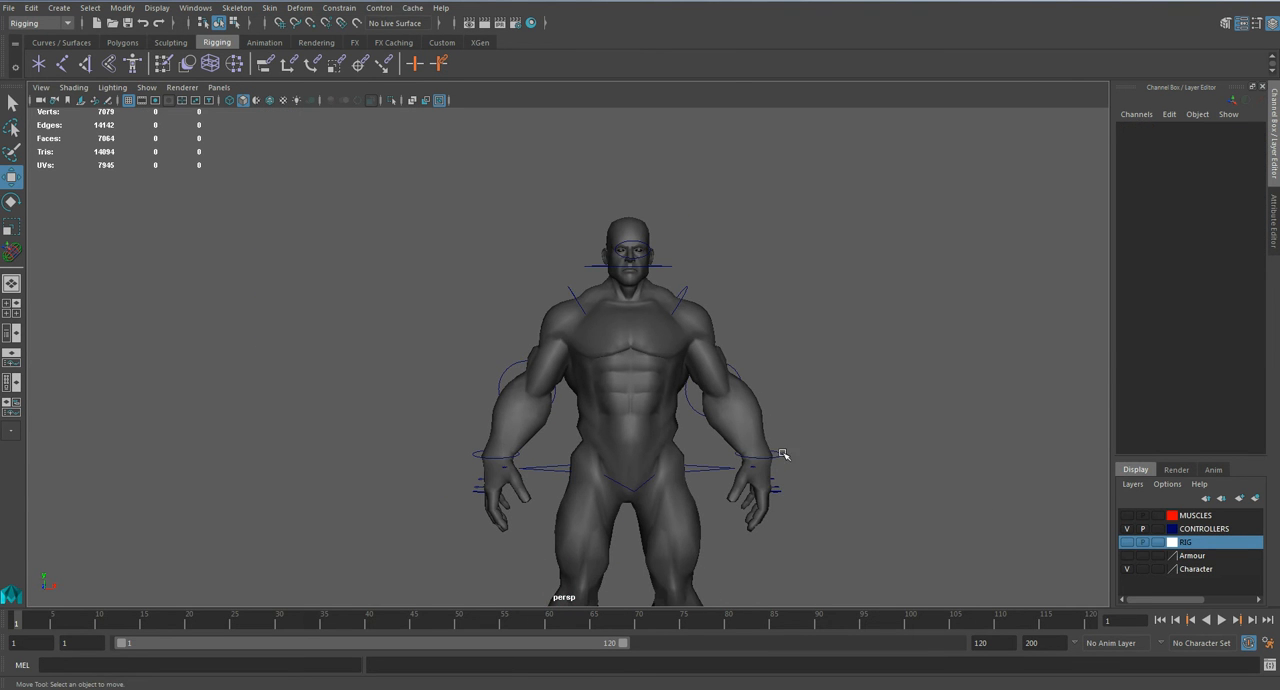
Step: Move the left hand control to check that the mesh is detached from the rig, and undo the move
left_click(783, 455)
left_click_drag(804, 416, 877, 326)
key("ctrl+z")
left_click(872, 328)
left_click_drag(746, 385, 714, 392, "alt")
scroll(714, 392, "up", 2)
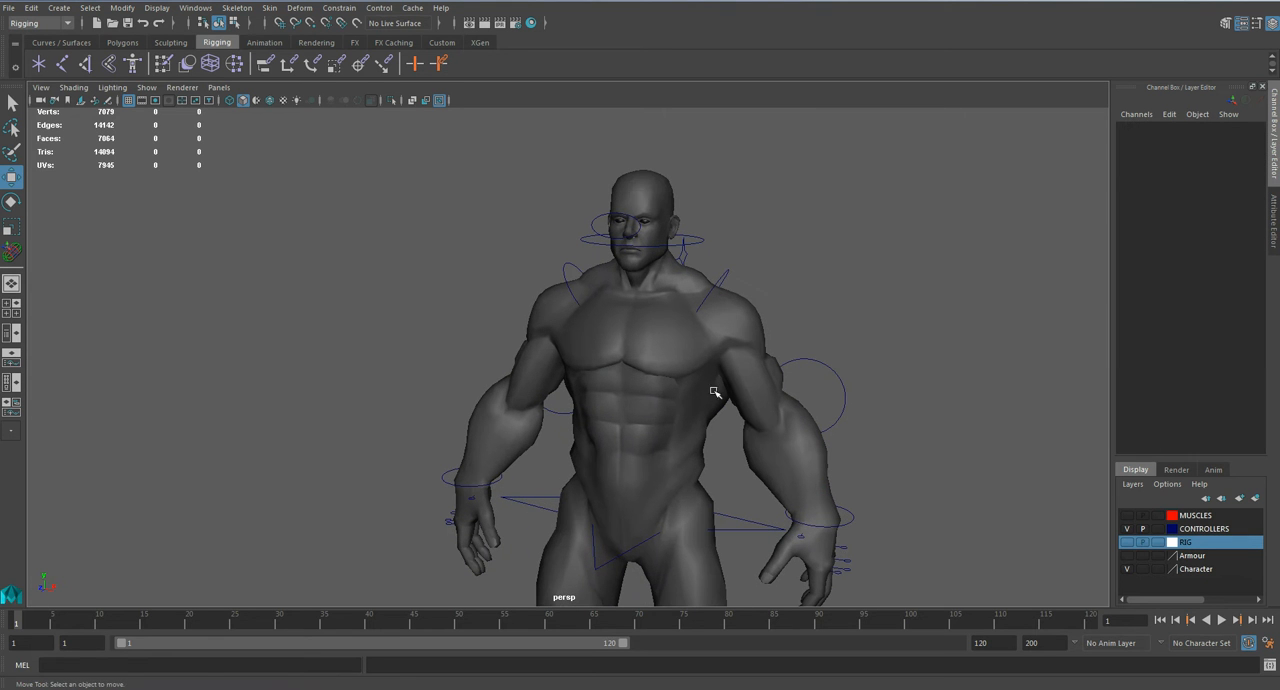
Step: Open the Outliner and select the Pelvis root joint
left_click(195, 8)
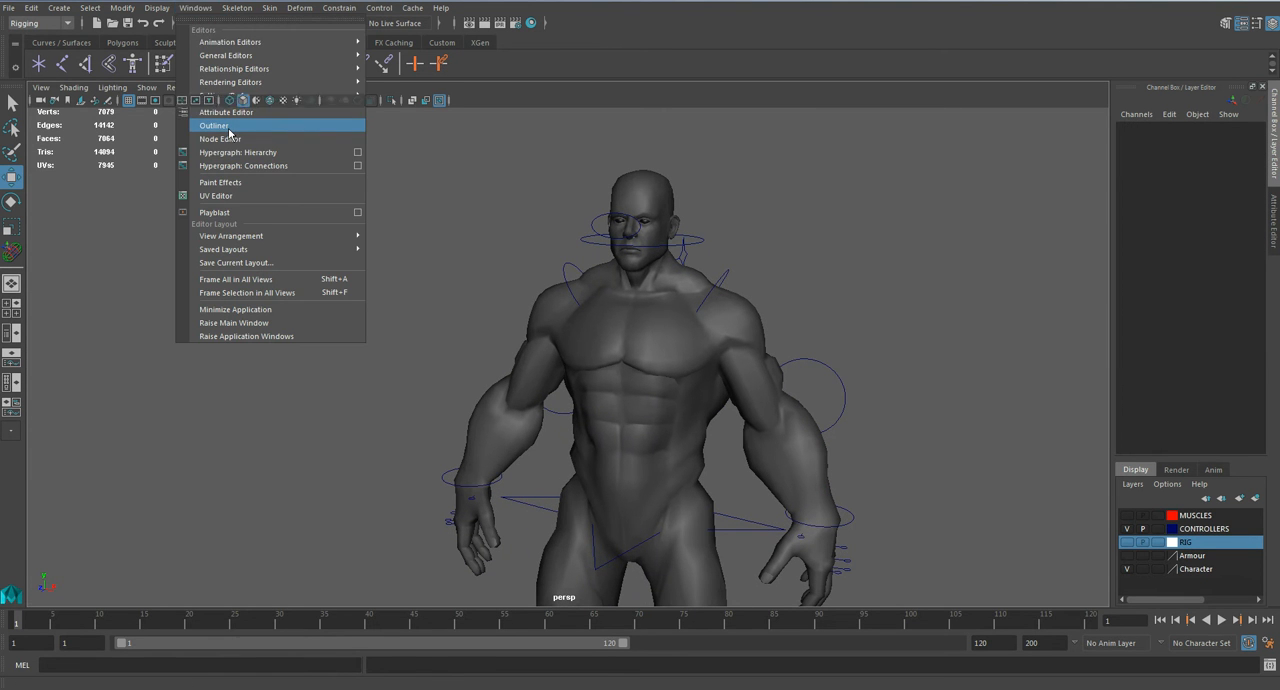
left_click(229, 128)
scroll(198, 510, "down", 5)
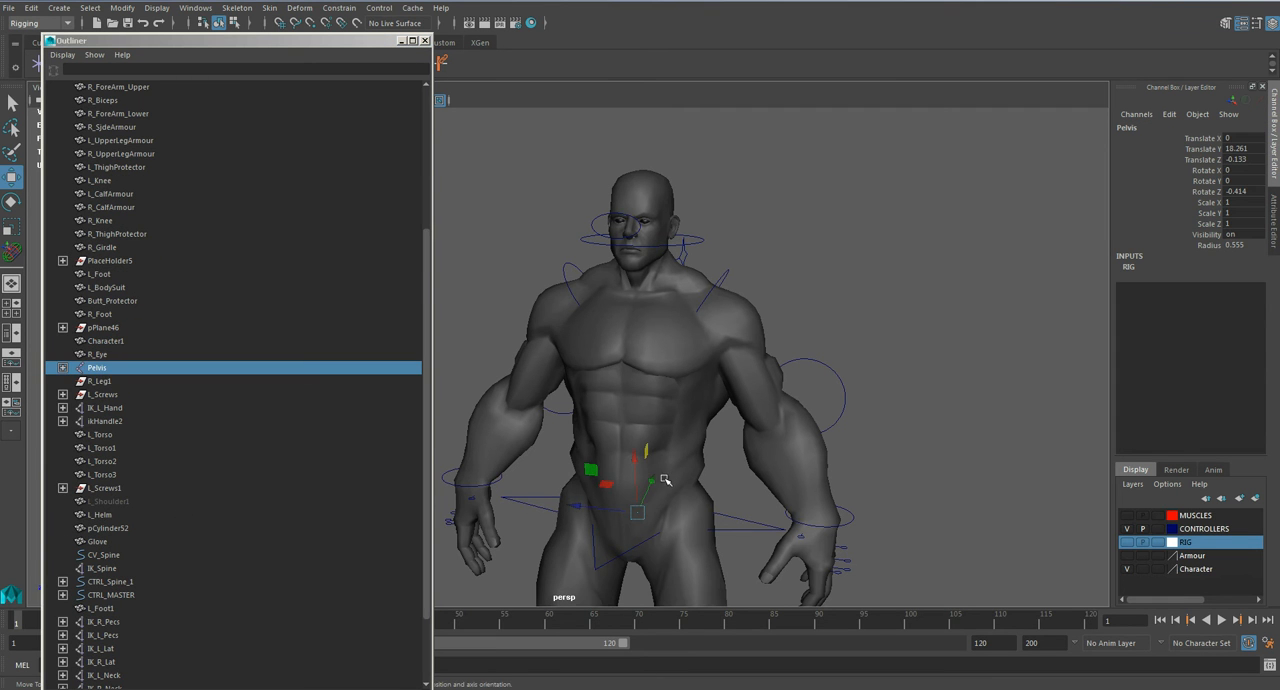
middle_click_drag(671, 480, 713, 371, "alt")
scroll(164, 535, "down", 3)
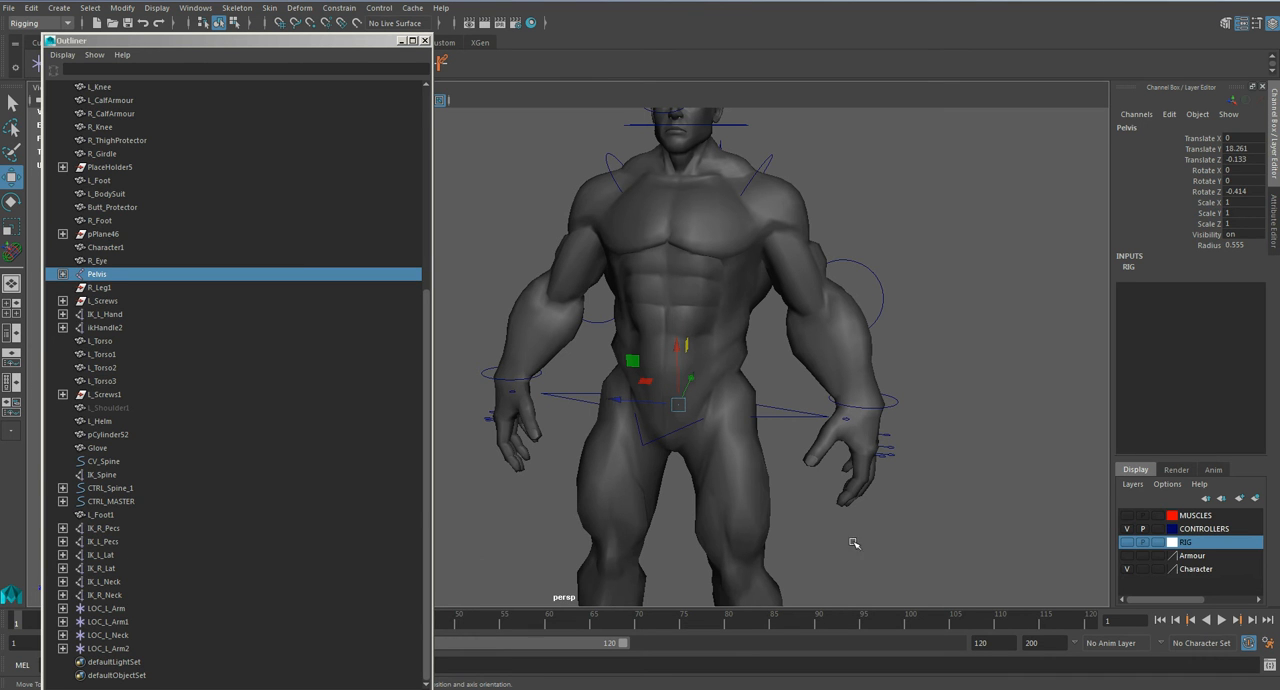
left_click(141, 529)
left_click(139, 542, "ctrl")
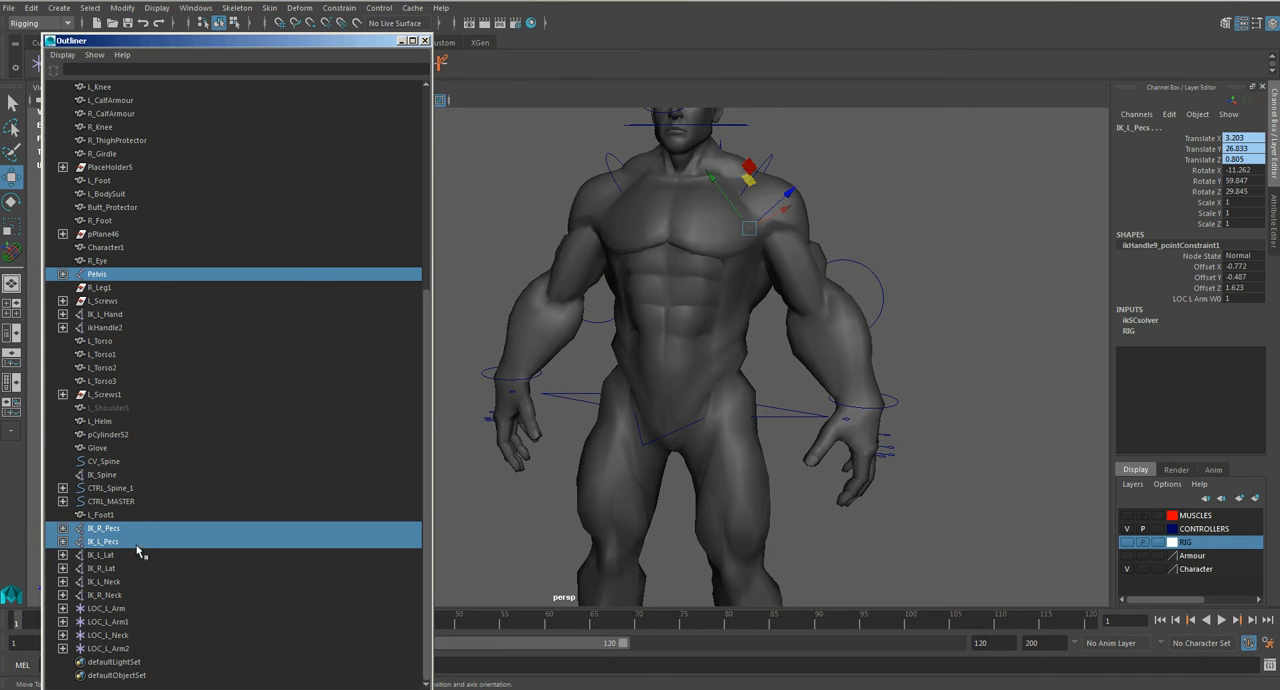
left_click(124, 557, "ctrl")
left_click(118, 556, "ctrl")
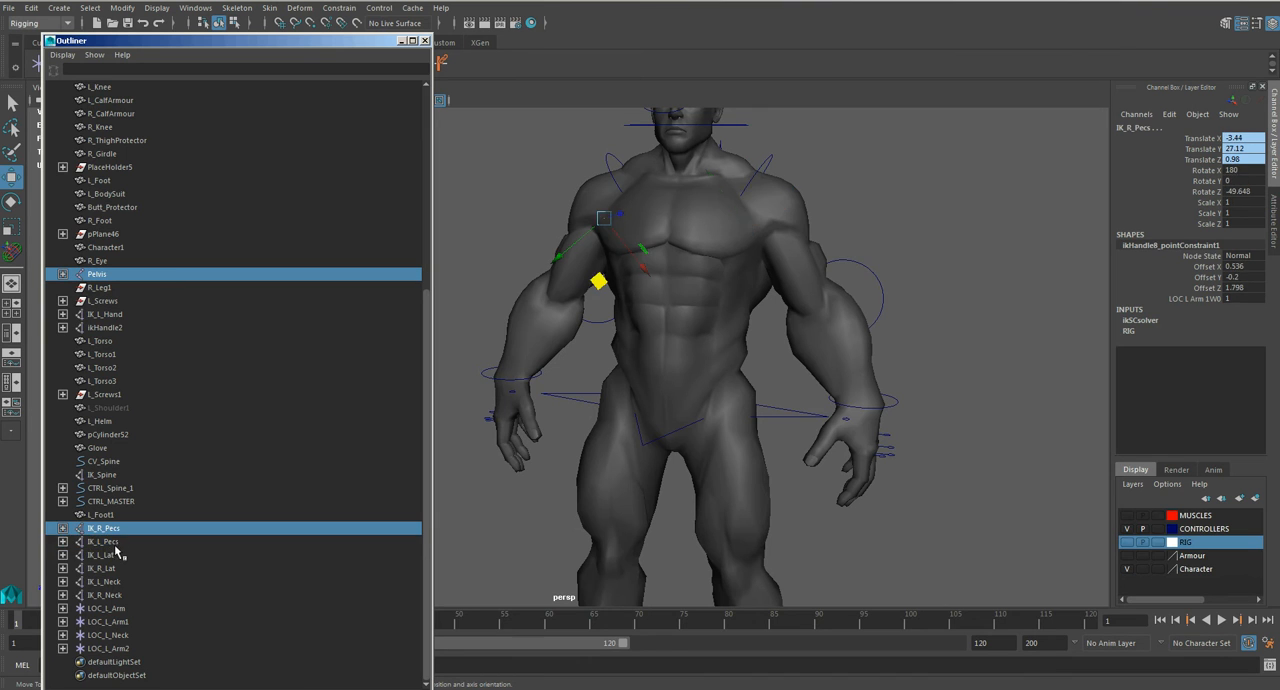
left_click(116, 530, "ctrl")
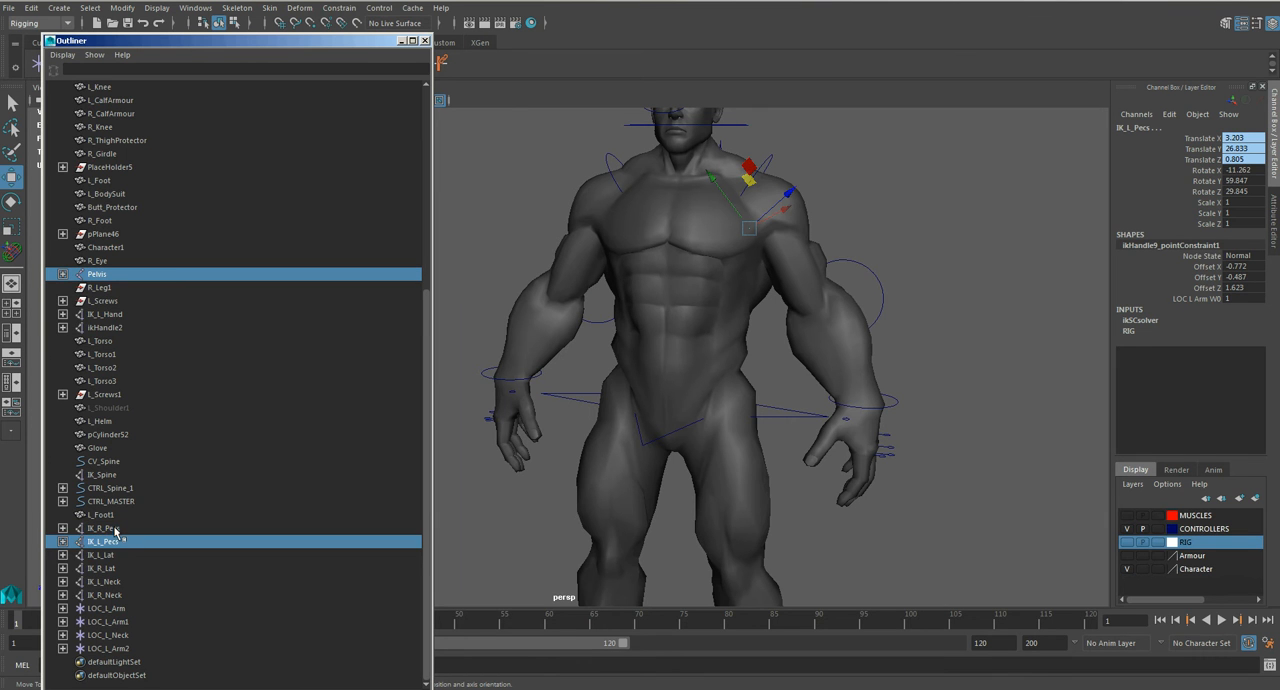
left_click(150, 543, "ctrl")
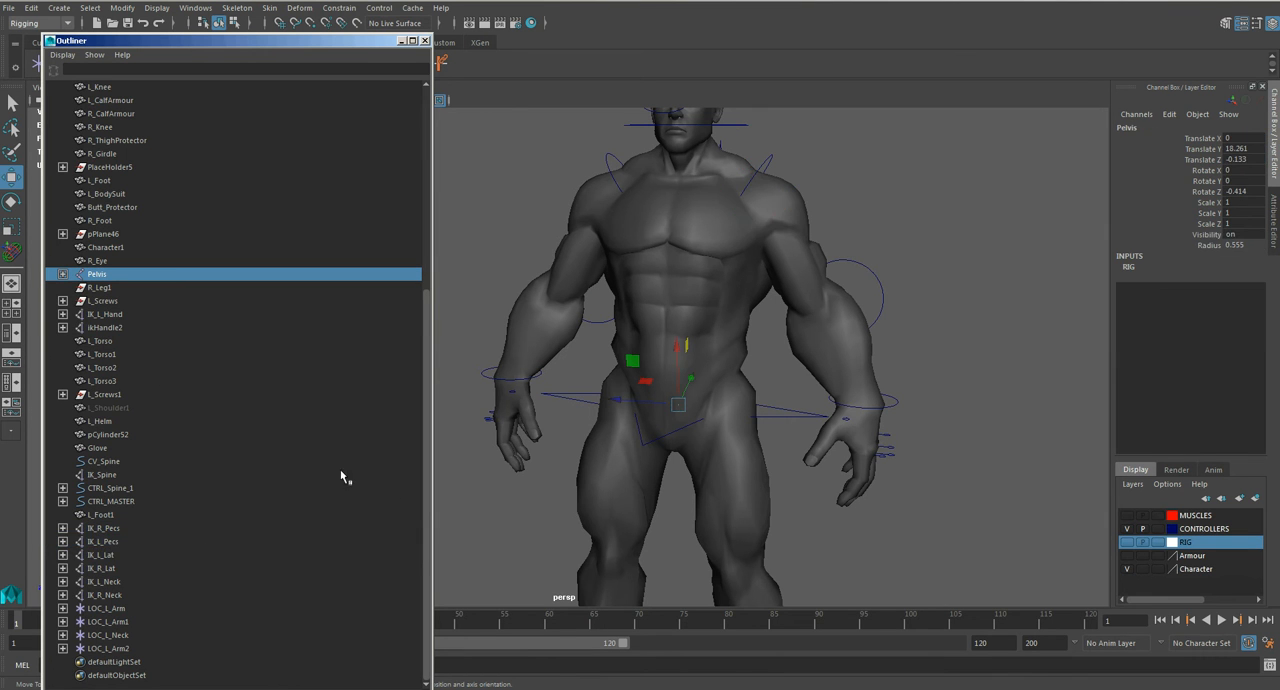
Step: Show the RIG and MUSCLES layers and add the left and right neck muscle joints to the Pelvis selection
left_click(1126, 542)
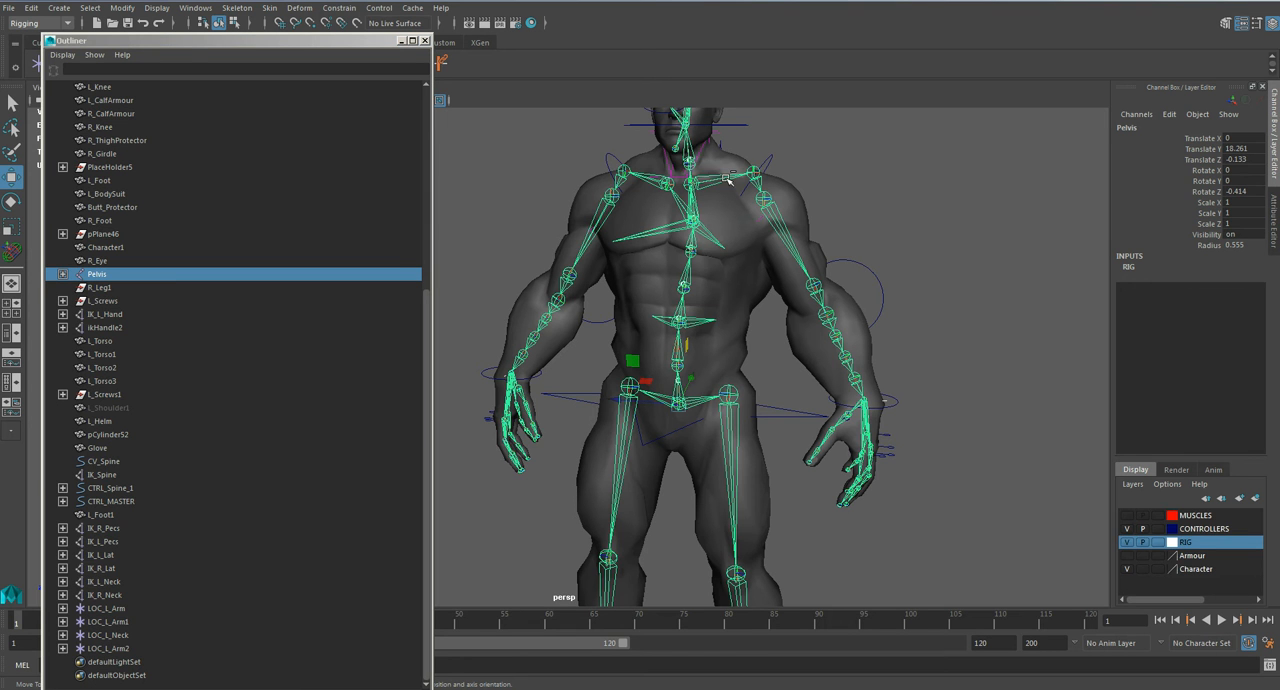
left_click(1126, 542)
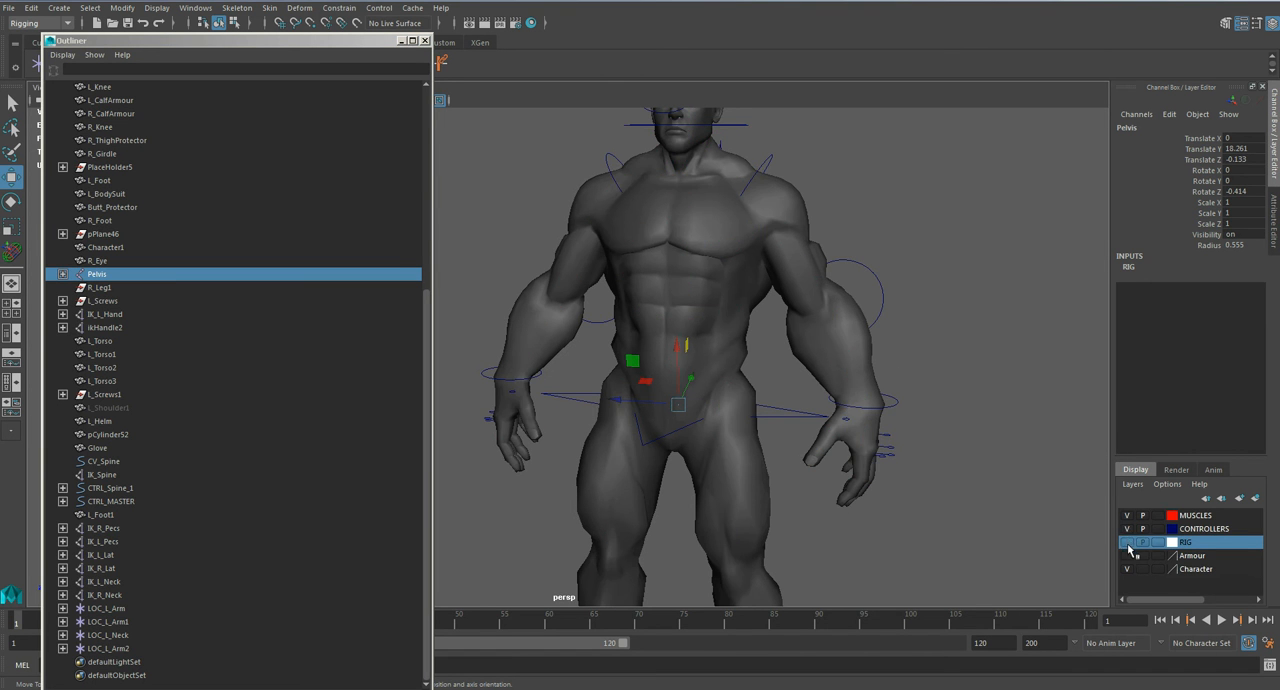
left_click(1126, 542)
scroll(735, 342, "up", 3)
scroll(735, 342, "up", 2)
key("q")
left_click(750, 320)
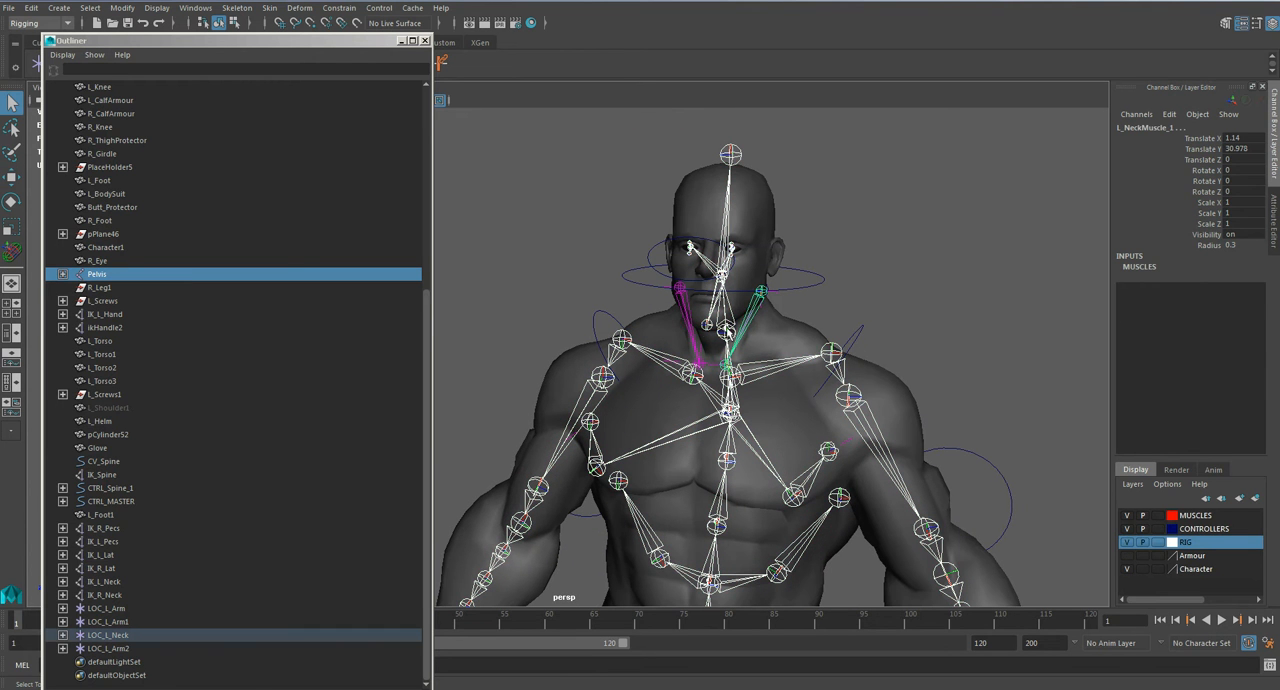
left_click(683, 321, "shift")
scroll(687, 329, "up", 3)
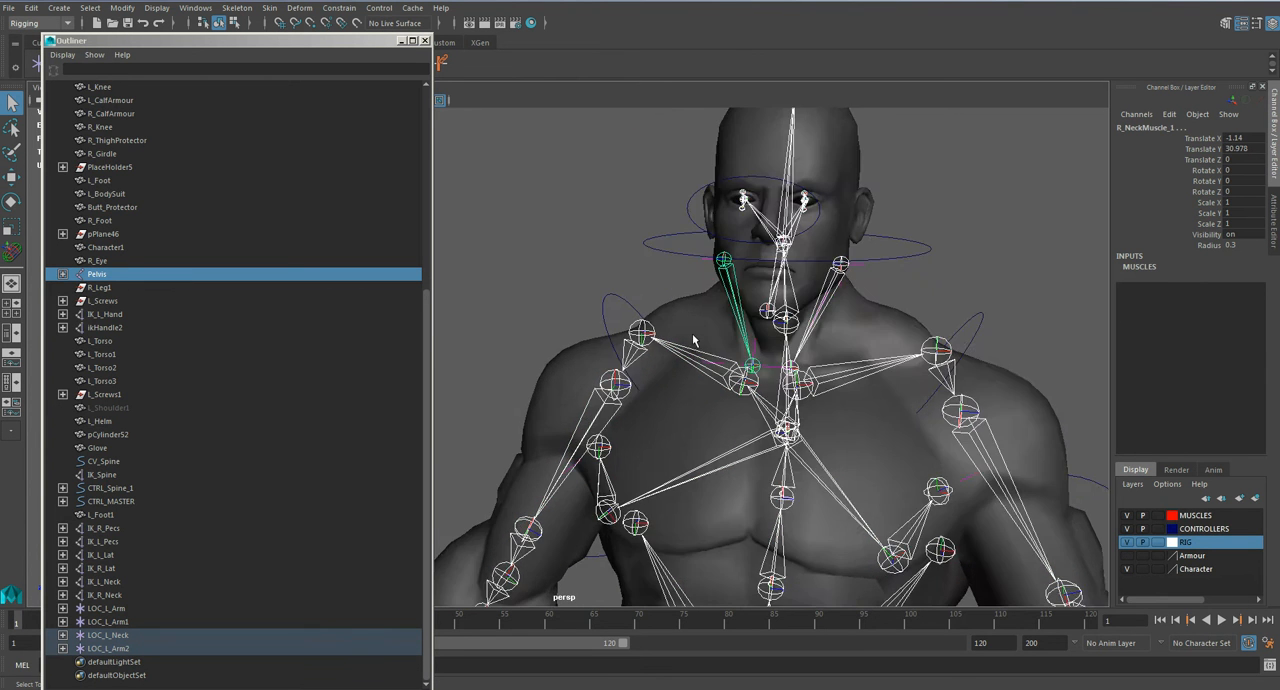
left_click_drag(693, 332, 748, 333, "alt")
left_click_drag(848, 380, 820, 377, "alt")
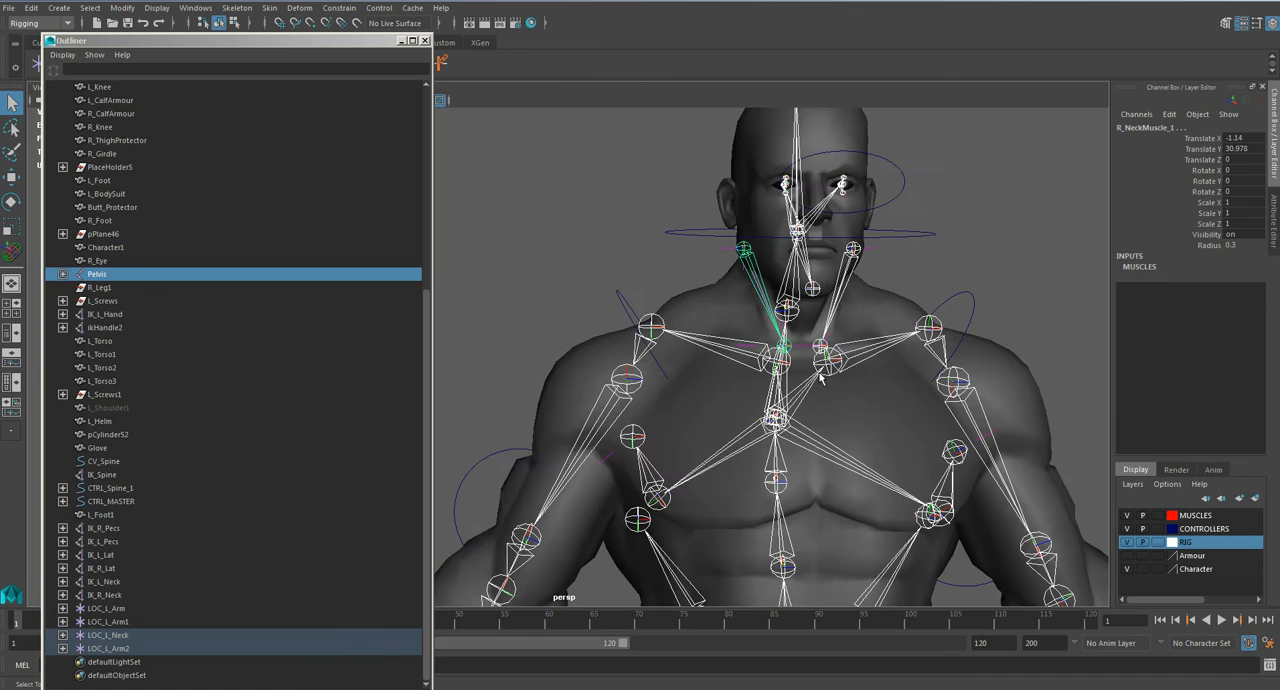
Step: Add the character mesh to the selected joints and open the Bind Skin options, enlarging the dialog to show every setting
left_click(1030, 382)
left_click(401, 40)
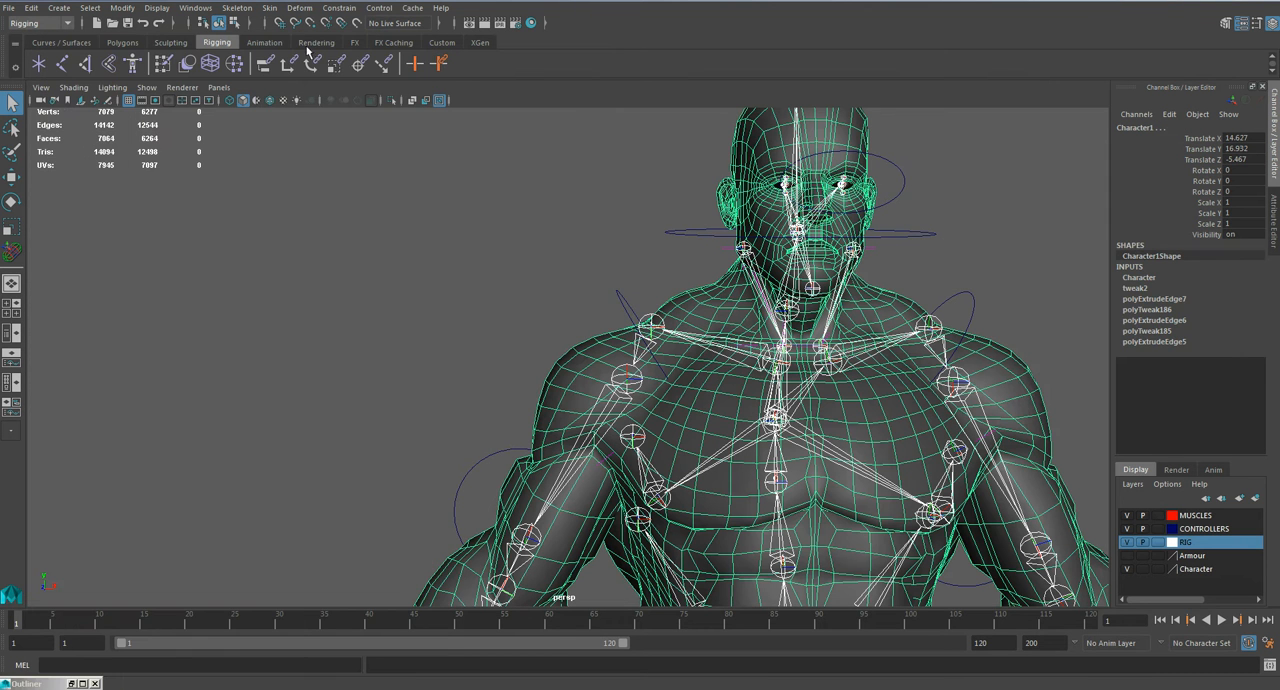
left_click(269, 8)
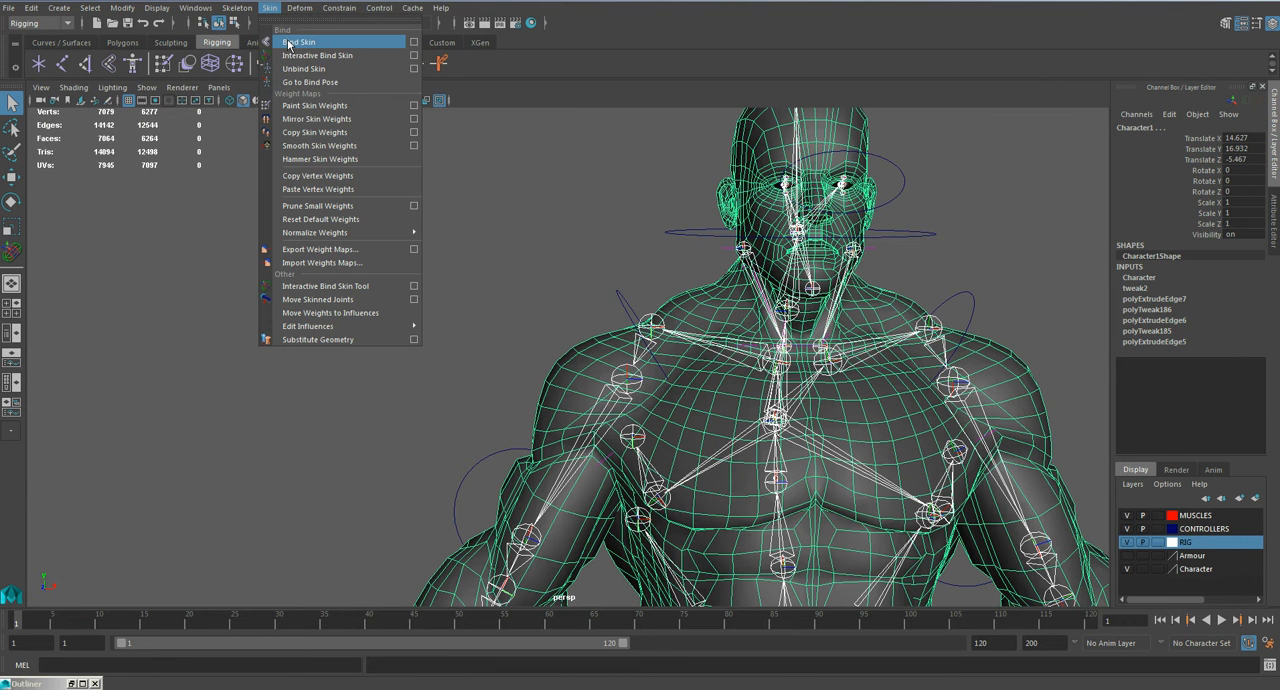
left_click(414, 42)
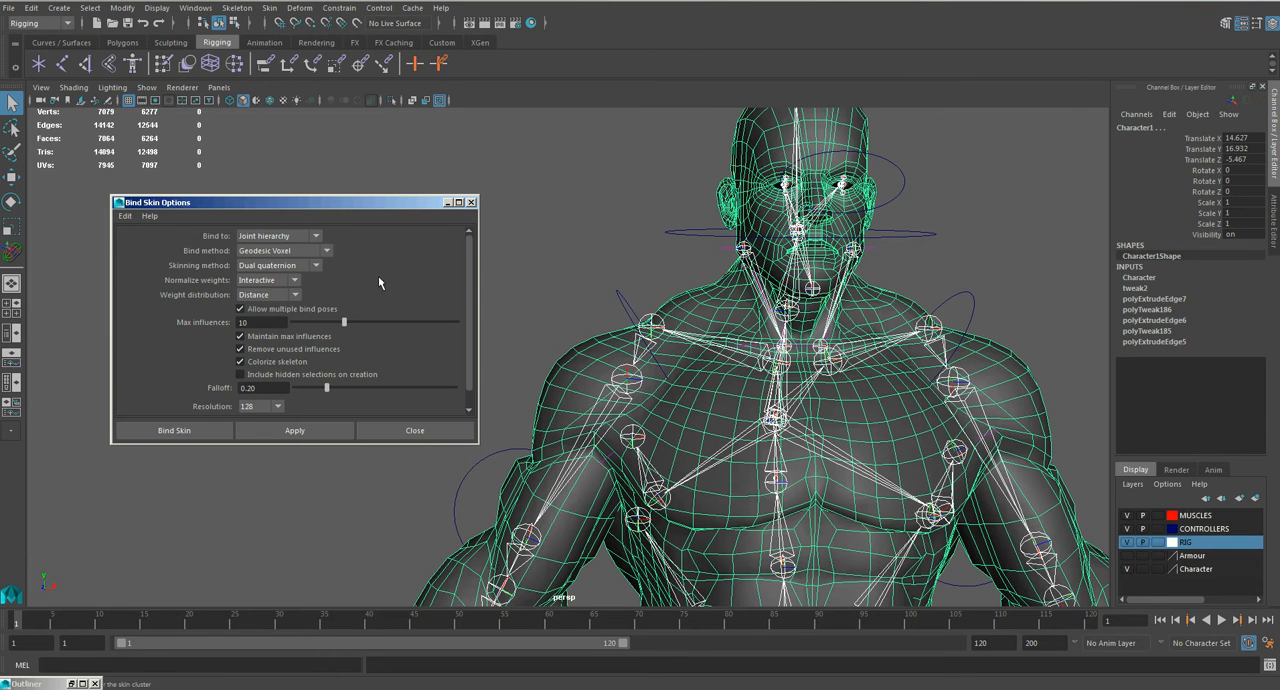
left_click_drag(318, 207, 322, 168)
left_click_drag(470, 410, 509, 500)
Step: Hide the RIG and MUSCLES layers so the selected mesh is unobstructed
left_click(1127, 541)
left_click(1127, 515)
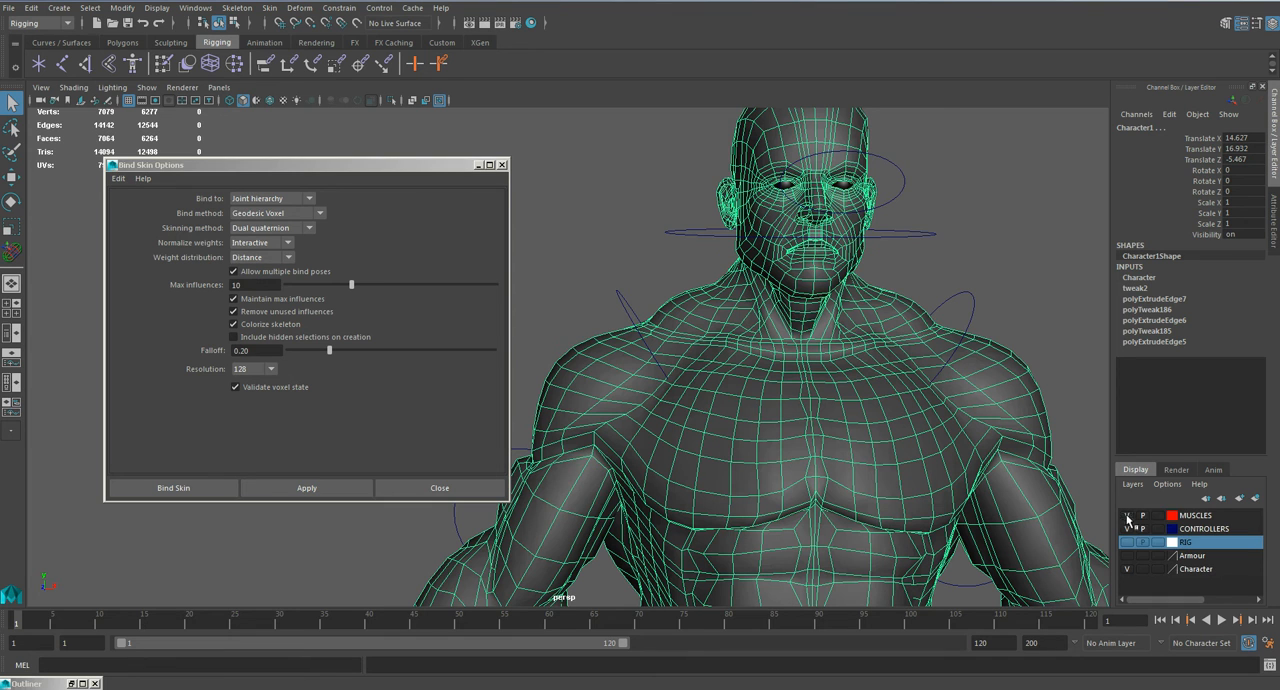
left_click_drag(228, 164, 250, 162)
Step: Choose Geodesic Voxel as the bind method and Dual quaternion as the skinning method
left_click(272, 210)
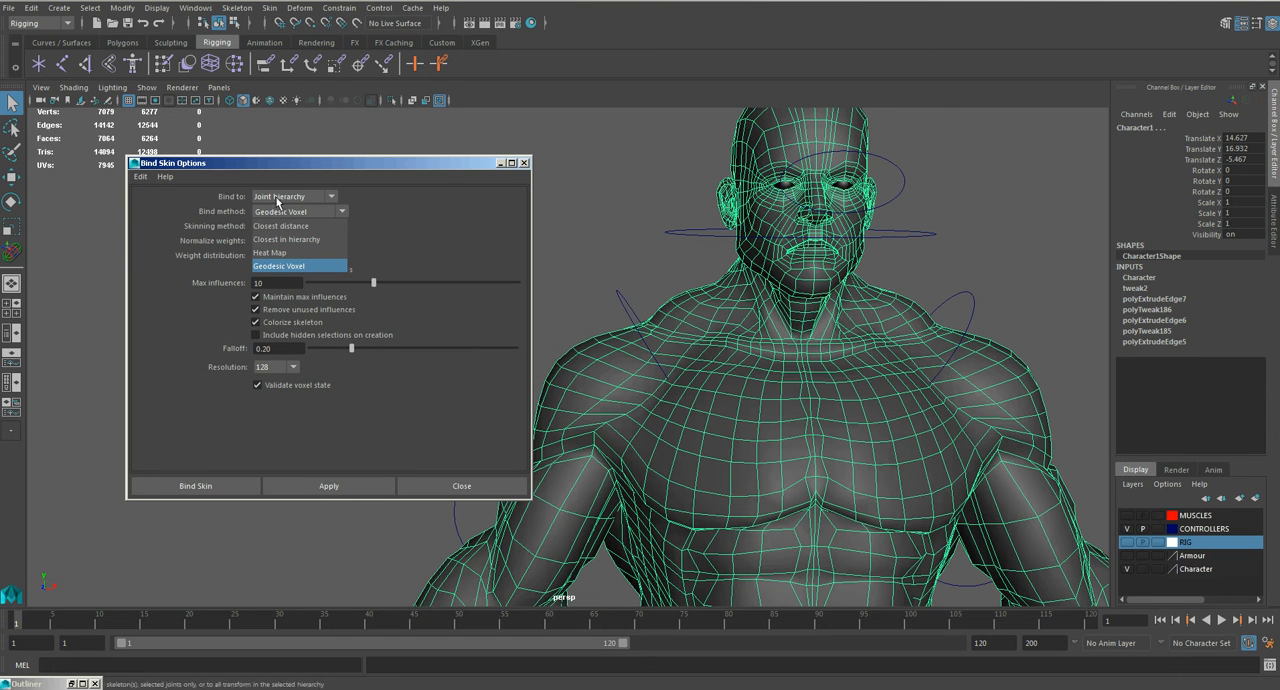
left_click(290, 174)
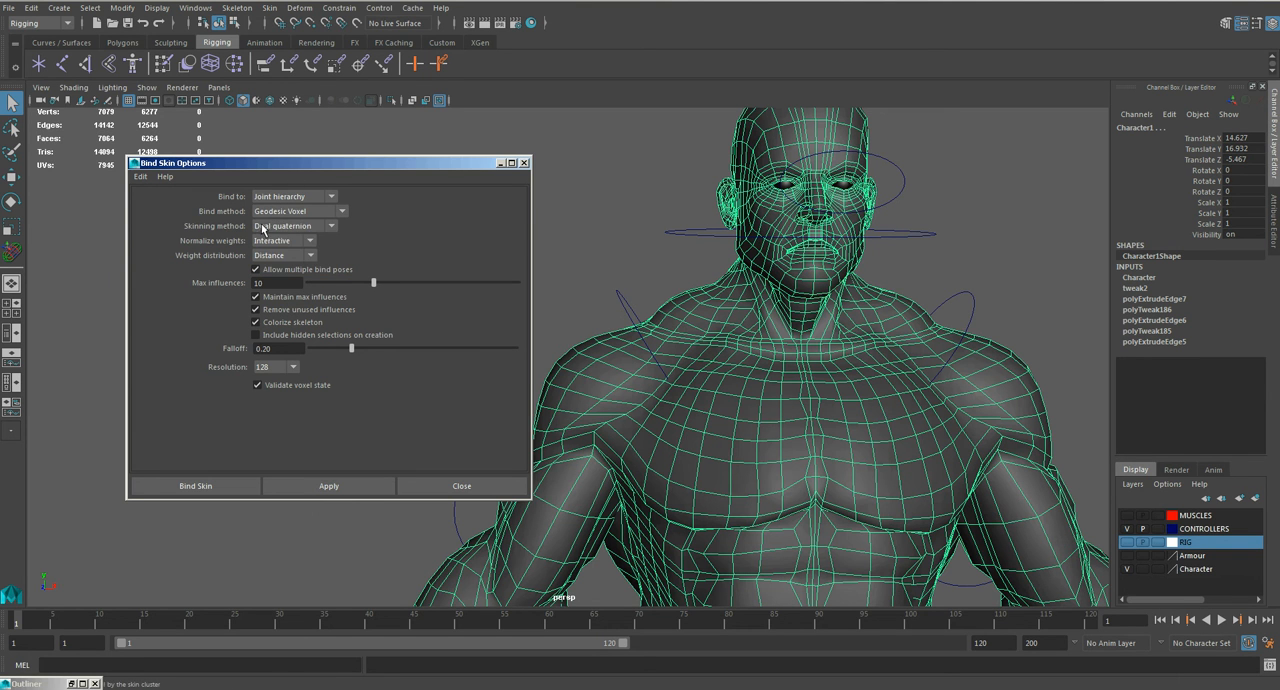
left_click(264, 226)
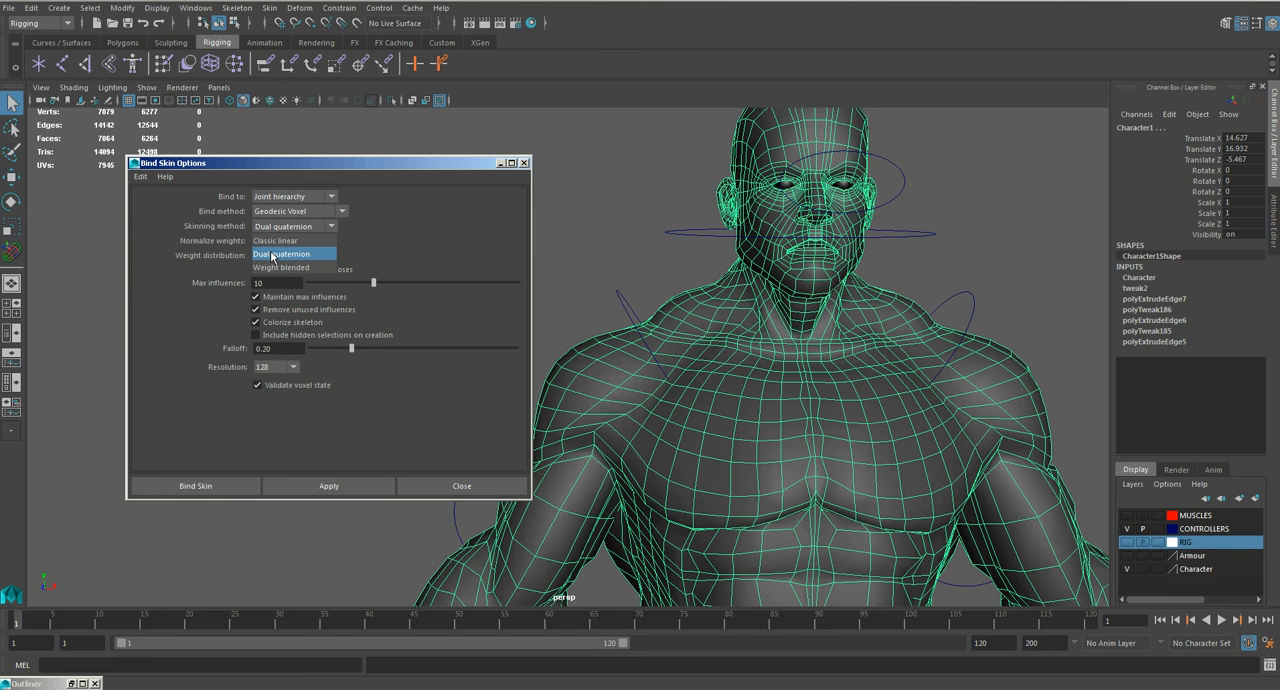
left_click(280, 256)
left_click(285, 211)
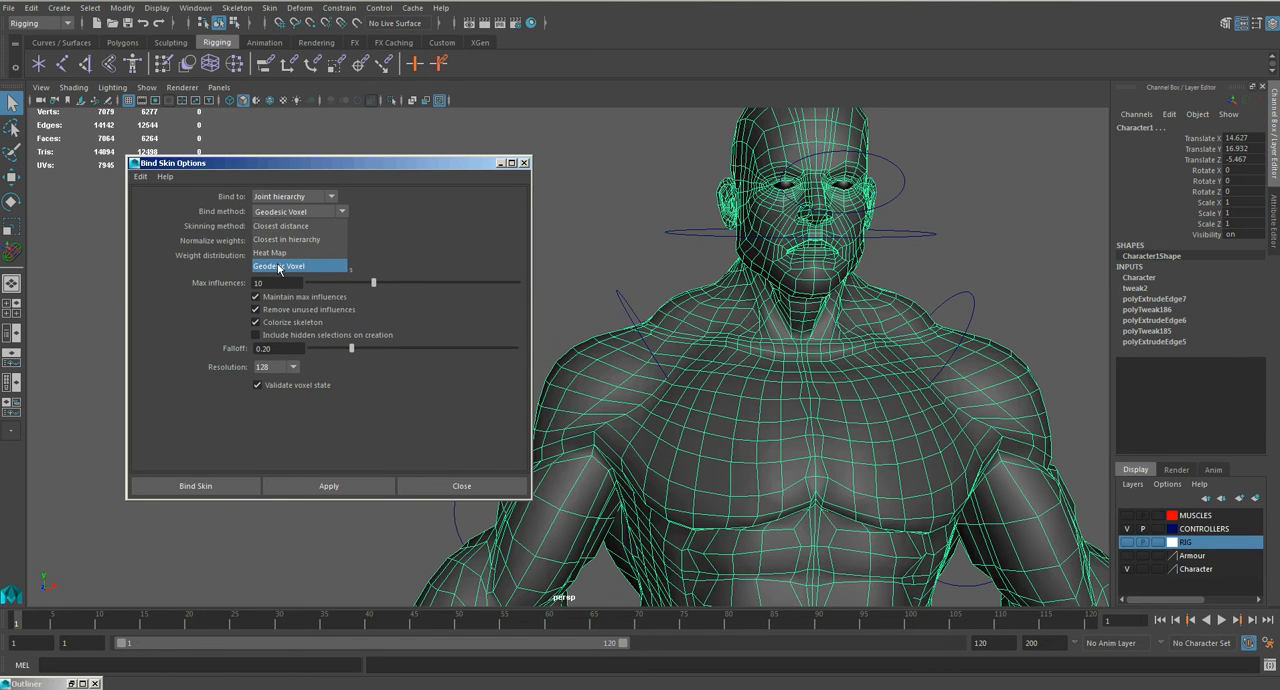
left_click(280, 267)
left_click(280, 228)
left_click(285, 252)
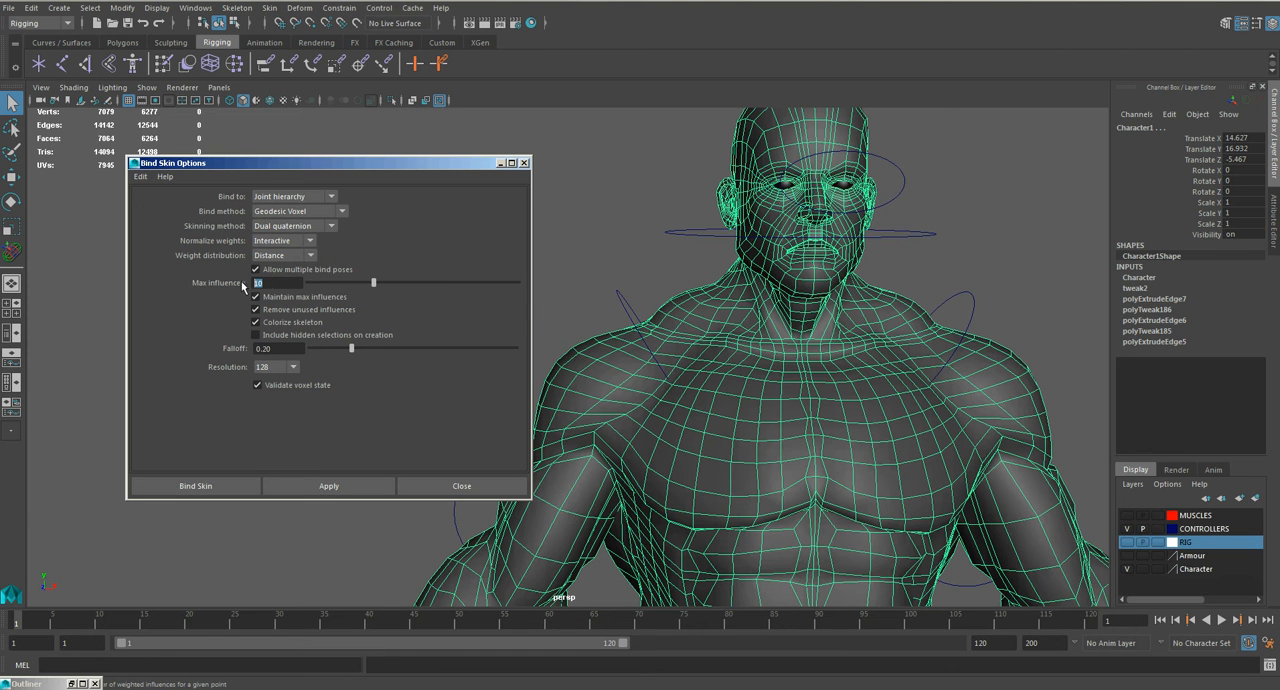
Step: Bind the skin with max influences set to 5 and the voxel resolution set to 256
type("4")
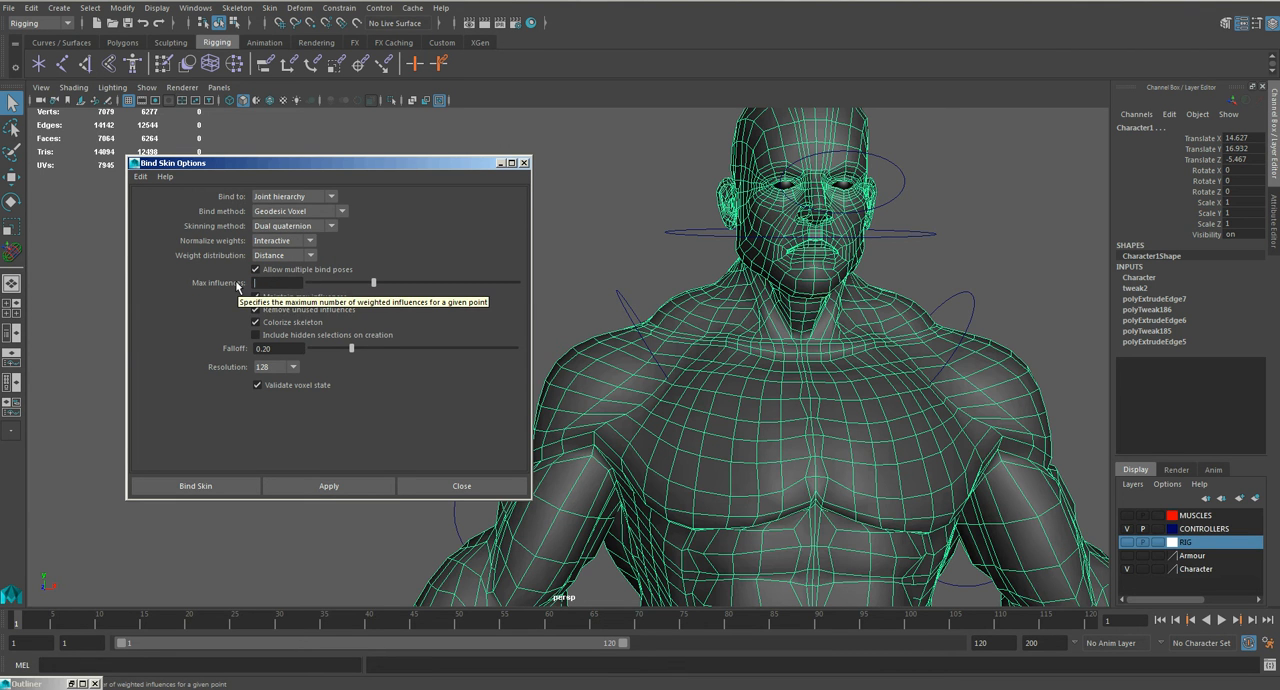
key("Return")
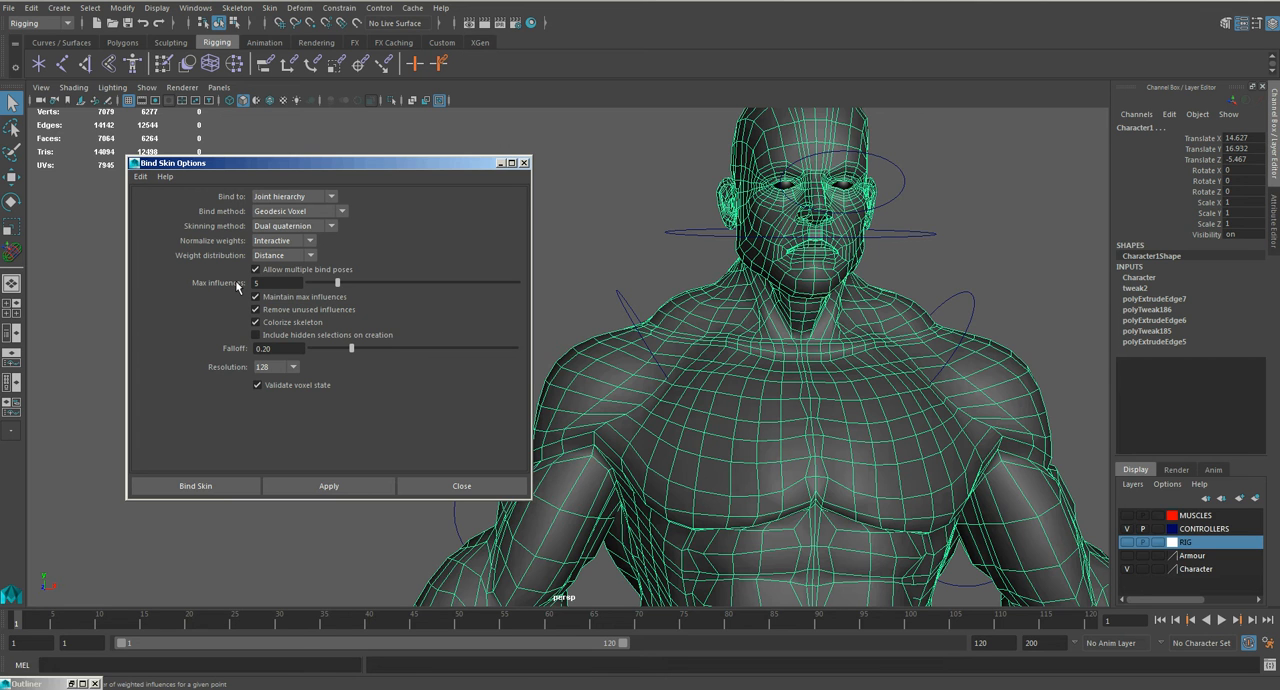
left_click(268, 368)
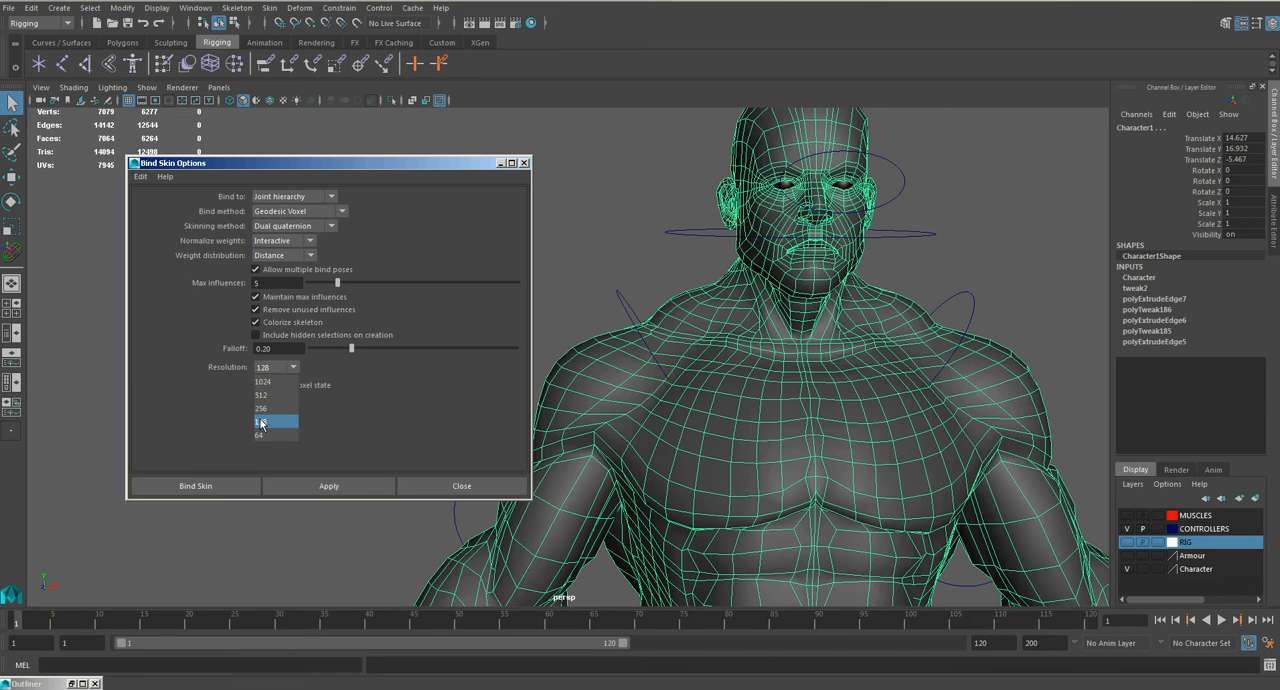
left_click(267, 409)
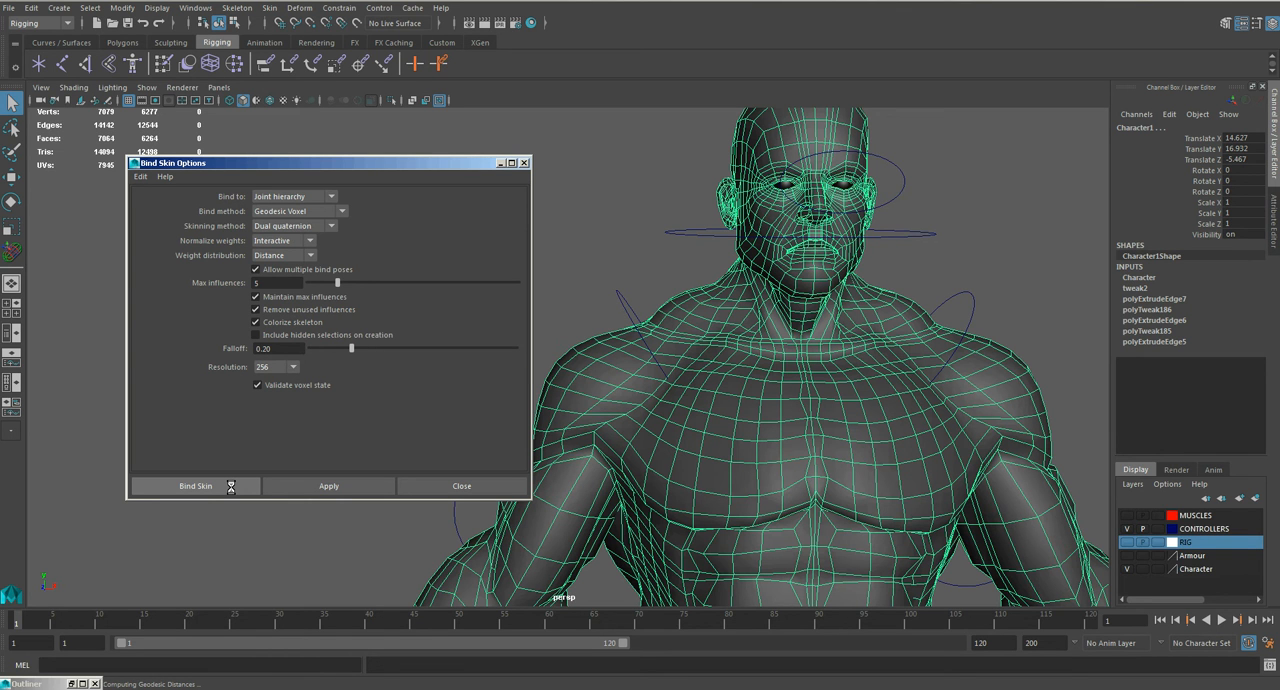
left_click(418, 340)
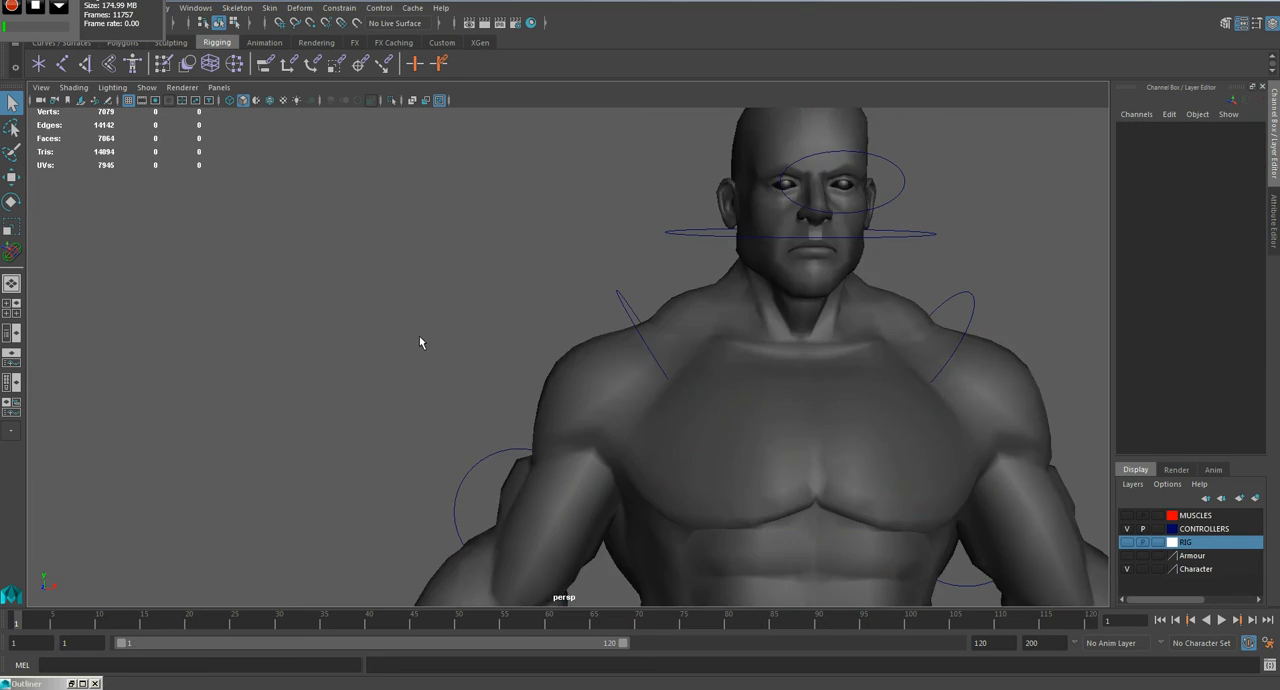
Step: Raise the left hand control up and outward to test the new skin bind, and undo the move
scroll(418, 340, "down", 4)
middle_click_drag(598, 452, 523, 334, "alt")
scroll(523, 334, "down", 2)
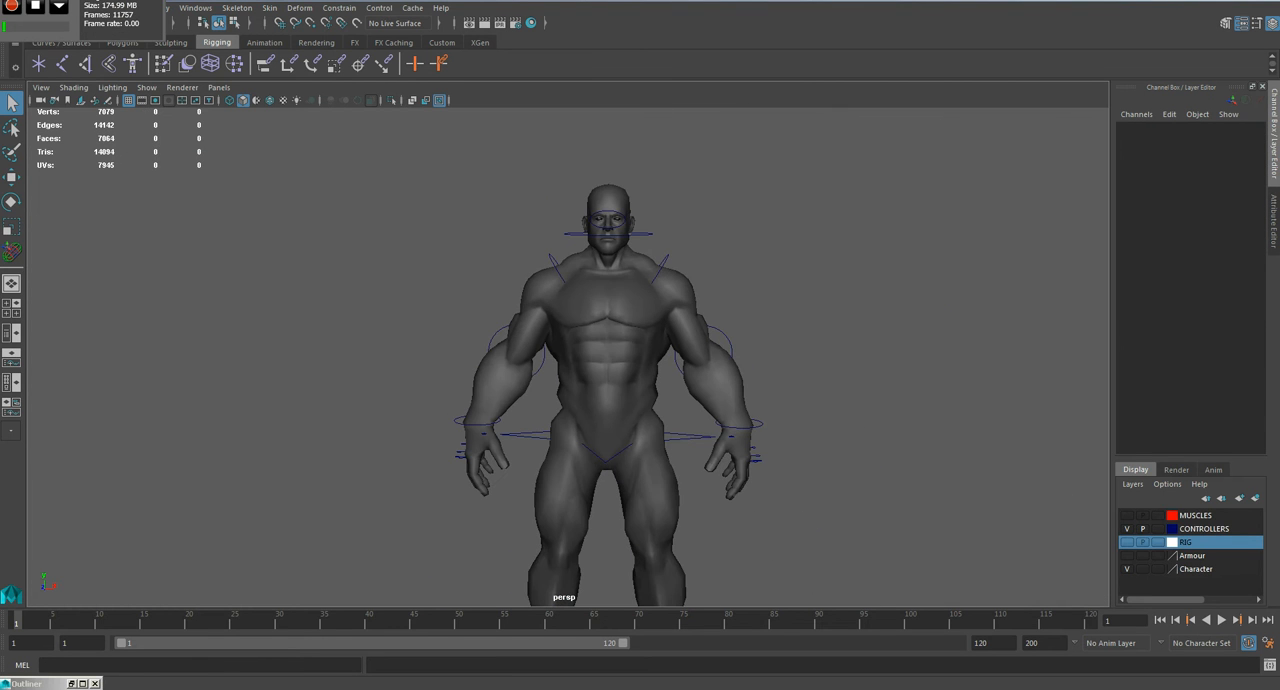
middle_click_drag(757, 418, 704, 343, "alt")
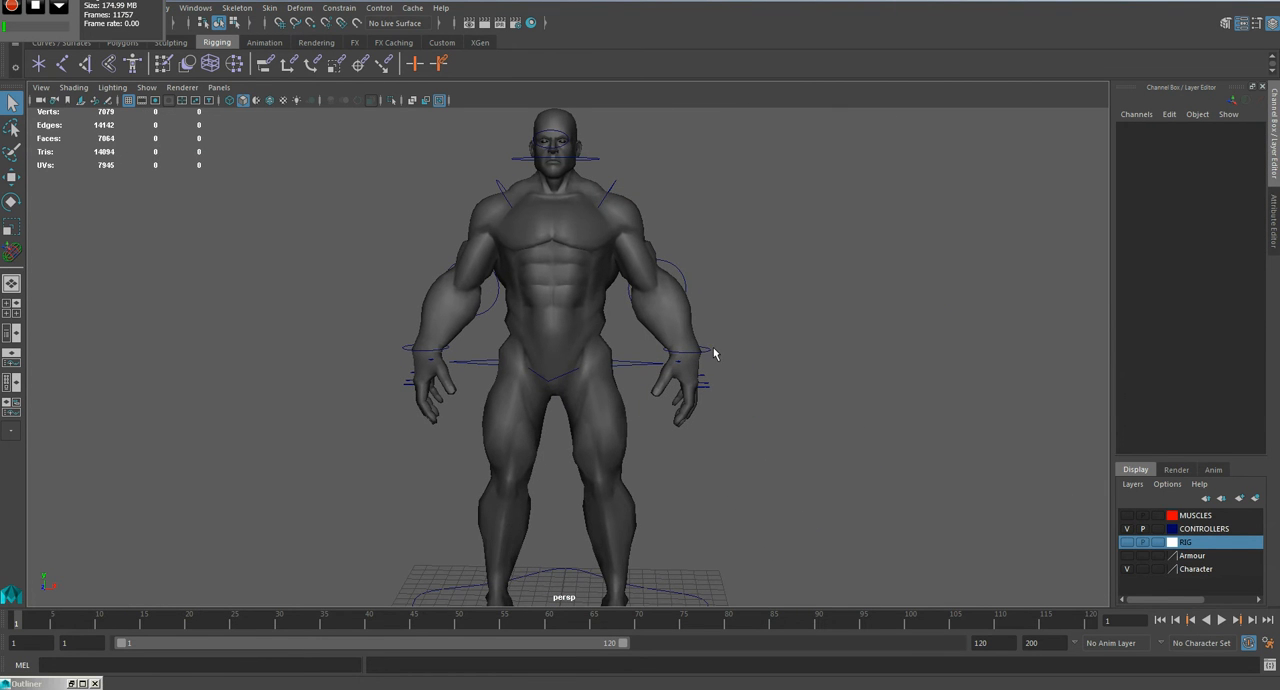
left_click(707, 357)
key("w")
left_click_drag(737, 306, 786, 160)
key("ctrl+z")
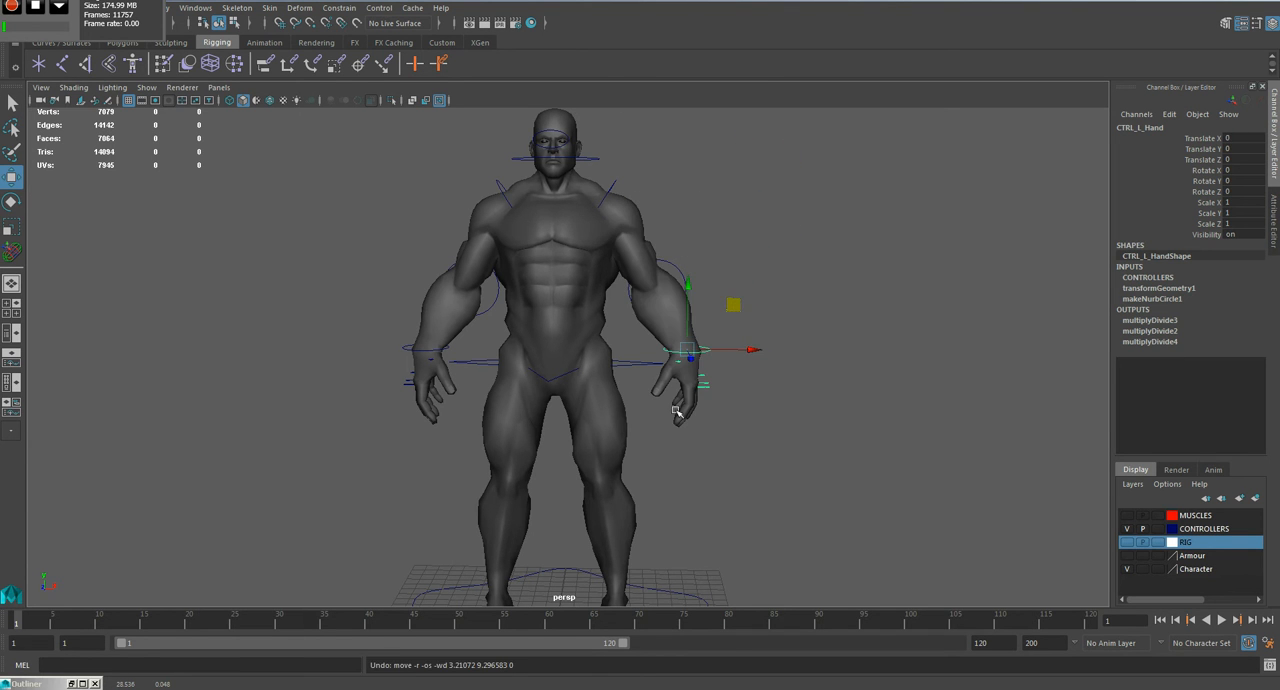
Step: Lower the pelvis control to test how the new skin bind deforms the hips and knees, and undo the move
left_click(643, 365)
left_click_drag(602, 321, 617, 412)
left_click_drag(700, 443, 471, 446, "alt")
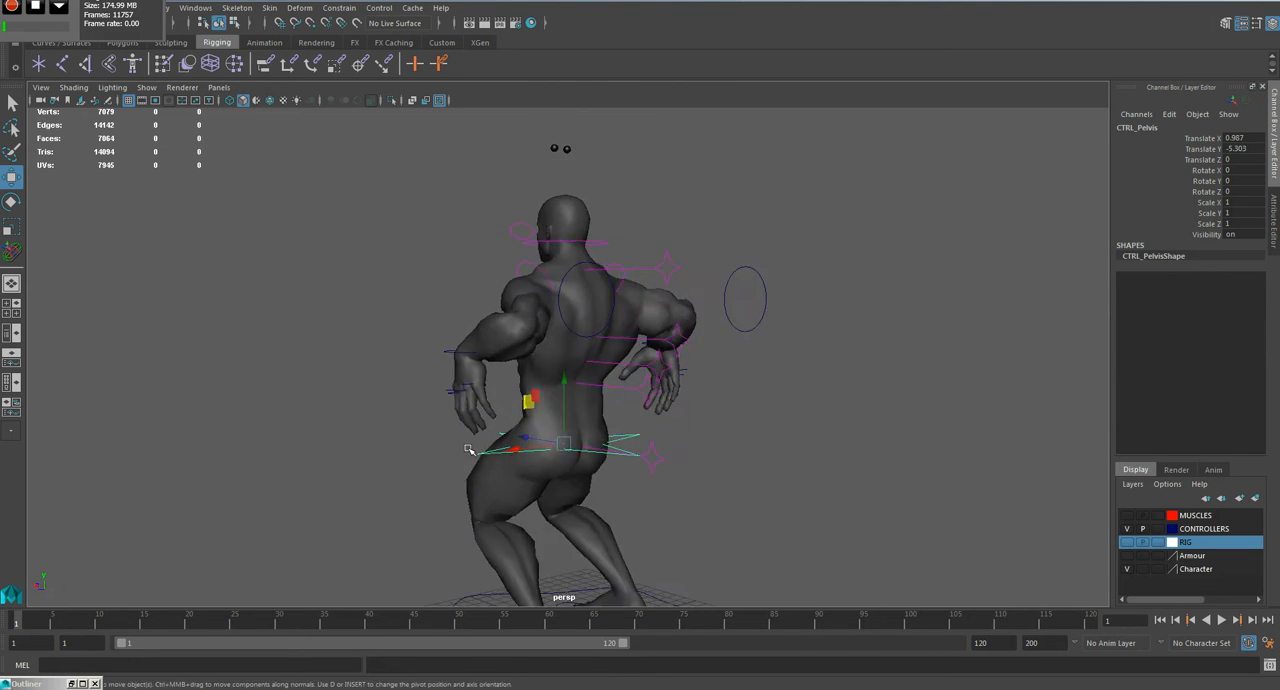
middle_click_drag(541, 501, 601, 377, "alt")
left_click_drag(601, 377, 800, 405, "alt")
key("ctrl+z")
Step: Clear the selection and save the scene
left_click(800, 405)
middle_click_drag(644, 330, 687, 446, "alt")
key("ctrl+s")
left_click(610, 358)
mouse_move(363, 451)
left_mouse_down("alt")
mouse_move(551, 449)
mouse_move(381, 459)
left_mouse_up("alt")
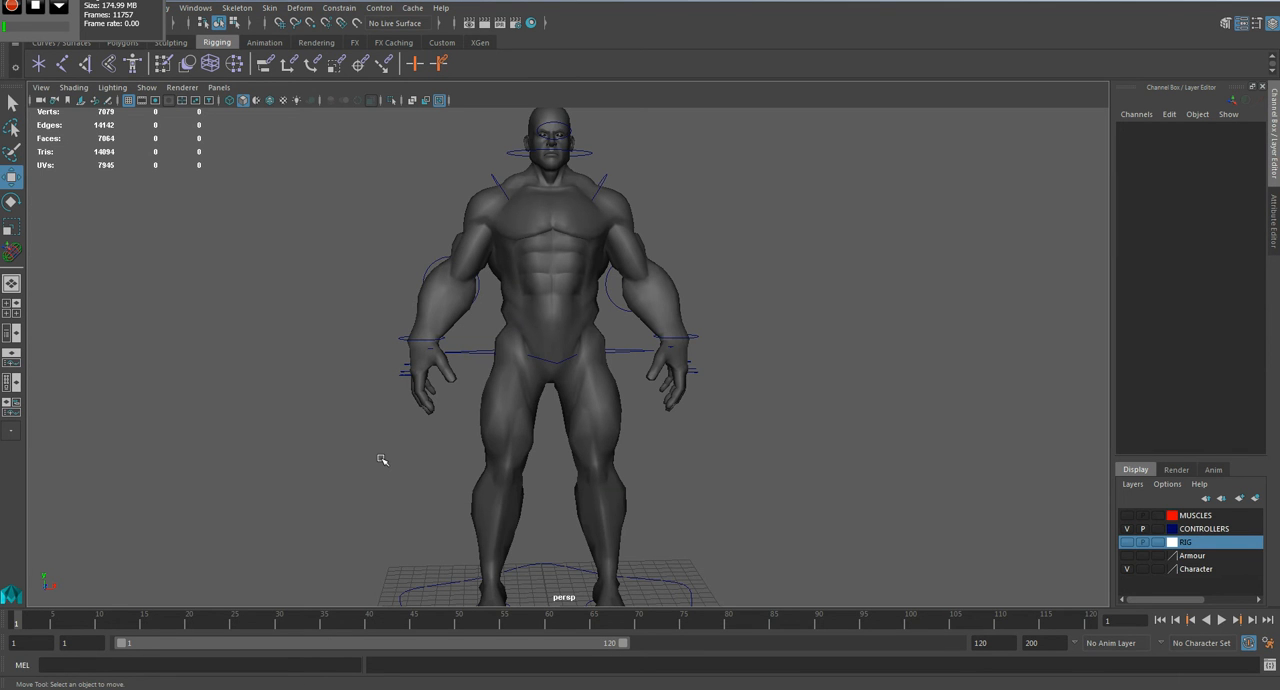
scroll(557, 397, "up", 3)
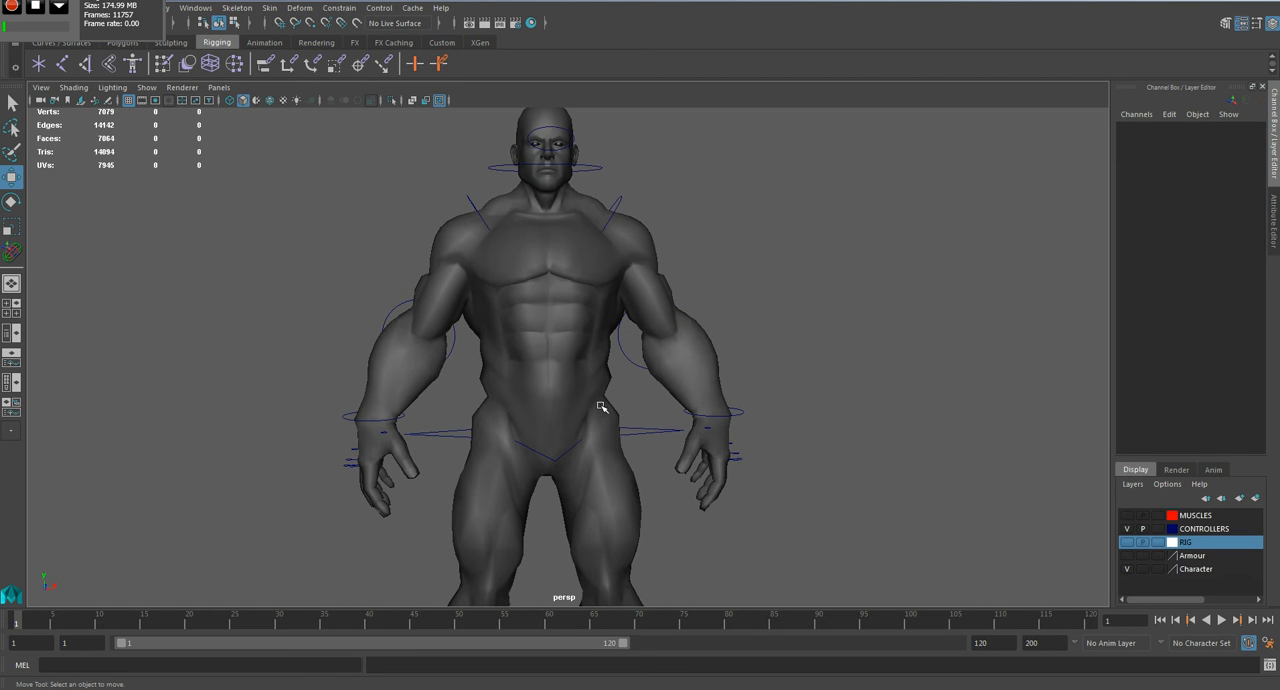
Step: Move the left hand control outward to test the arm deformation, and undo the move
left_click(745, 416)
left_click_drag(757, 366, 814, 349)
key("ctrl+z")
Step: Select the left hand control in its rest pose and key all its channels at frame 1
left_click(851, 435)
middle_click_drag(392, 430, 393, 335, "alt")
left_click(765, 335)
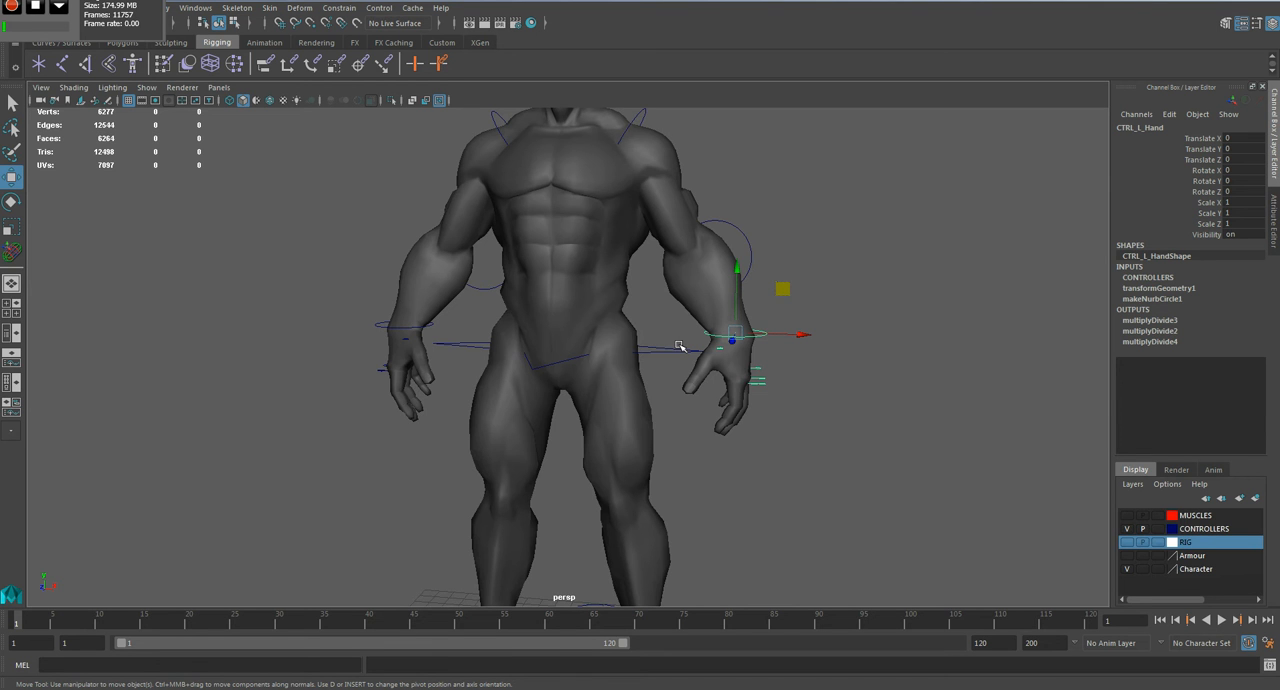
scroll(667, 381, "down", 3)
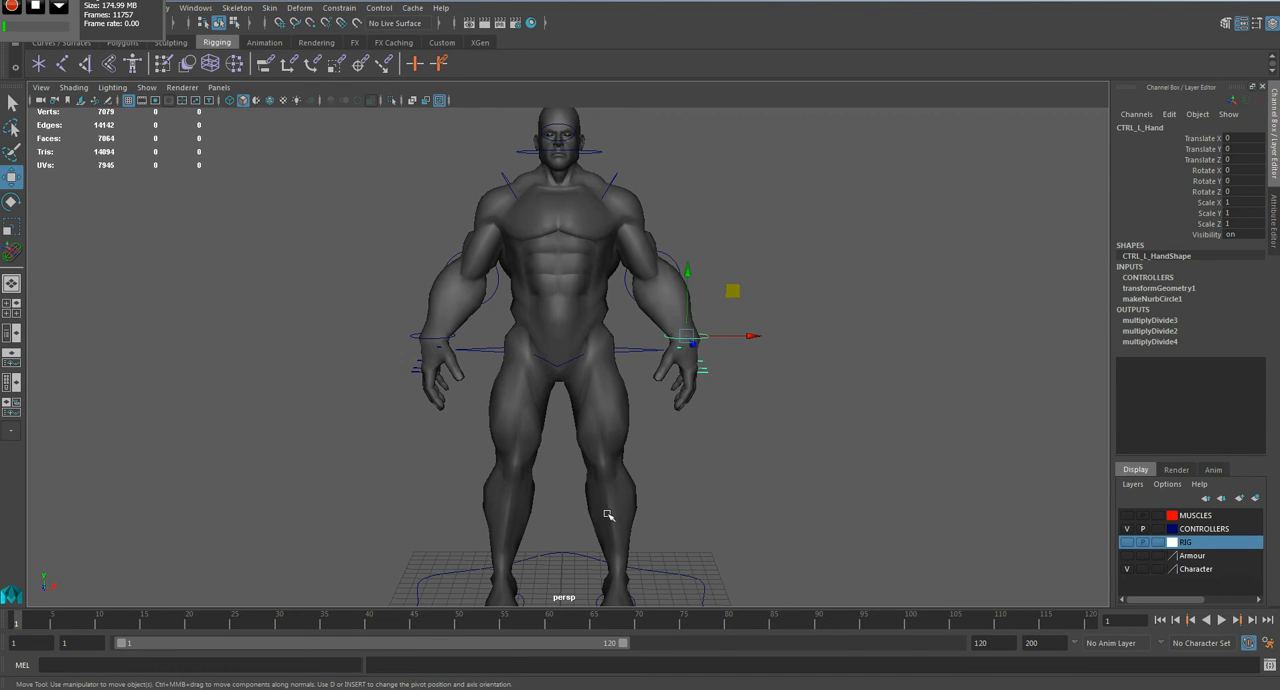
middle_click_drag(649, 429, 677, 359, "alt")
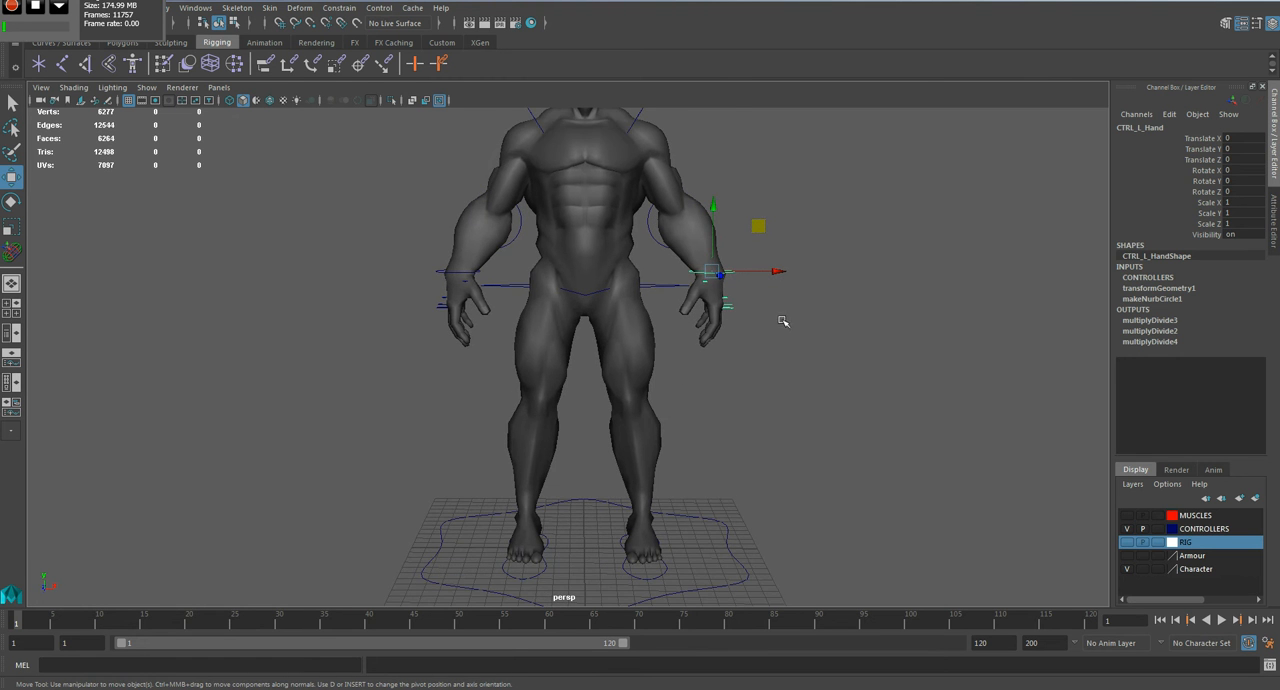
scroll(775, 328, "up", 2)
left_click_drag(811, 300, 676, 387, "alt")
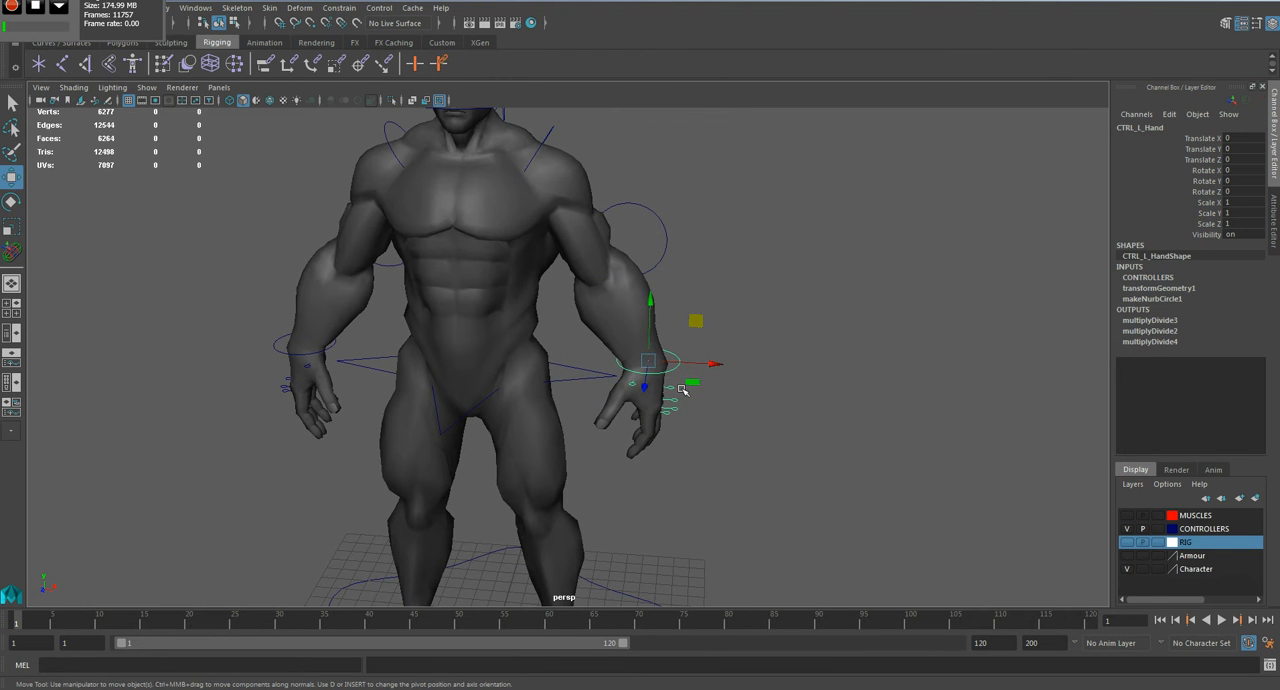
key("s")
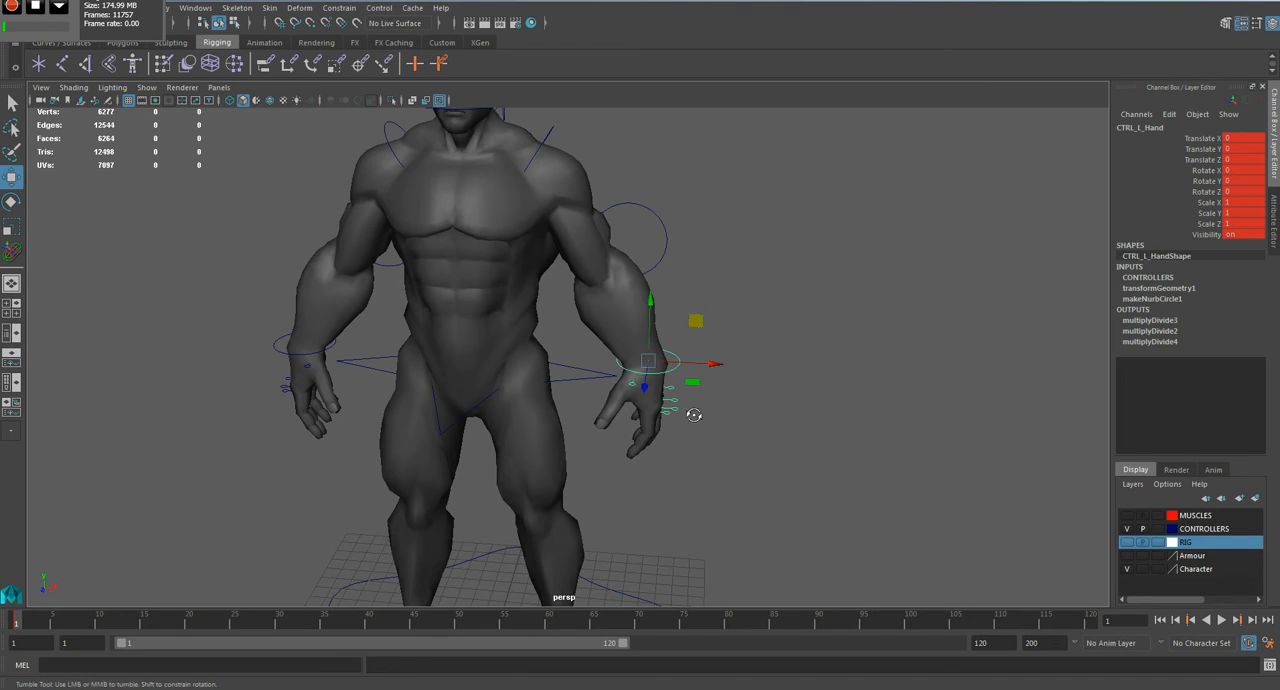
Step: At frame 10, raise the left hand control to about 4.15 in X and 8.66 in Y, and rotate it about 89° in Z
left_click_drag(695, 419, 704, 391, "alt")
left_click(99, 623)
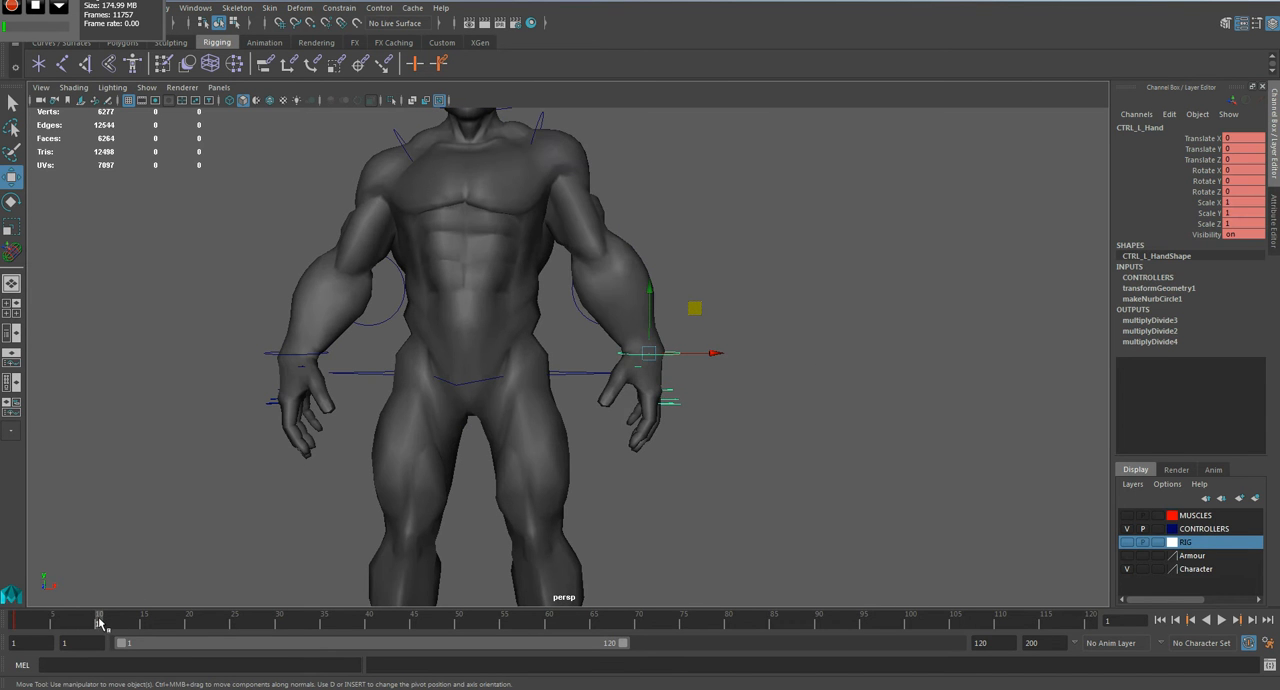
left_click(541, 119)
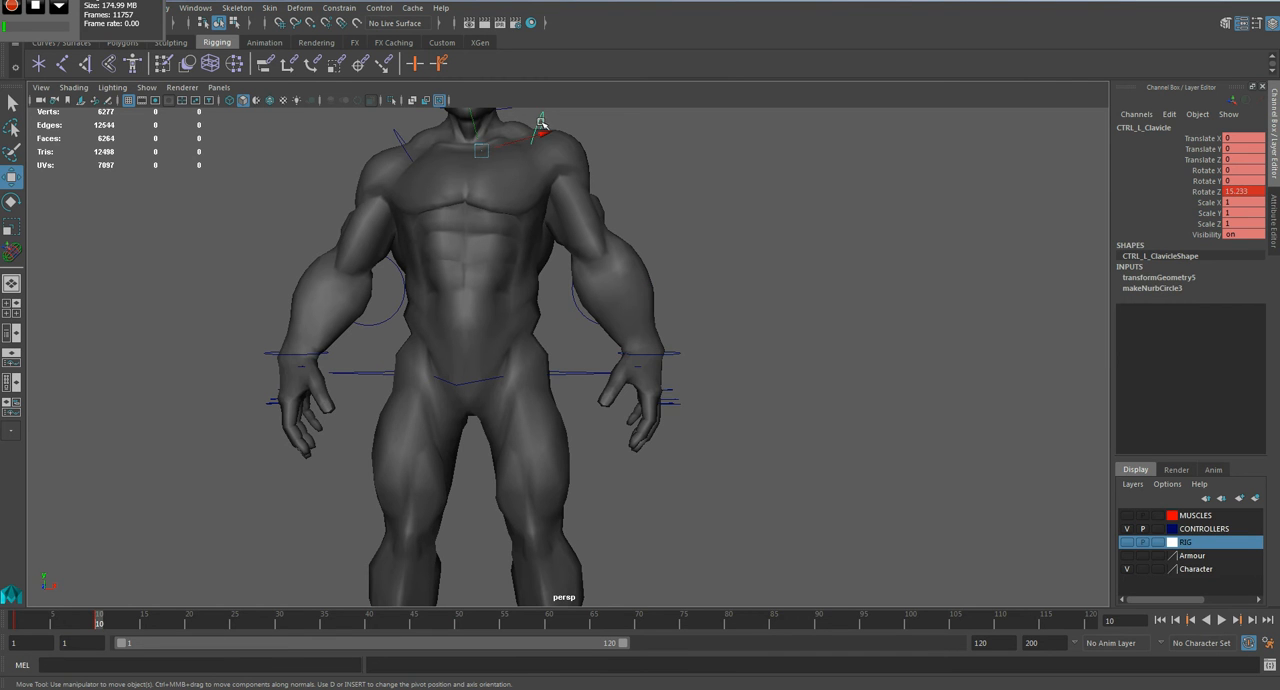
left_click(678, 353)
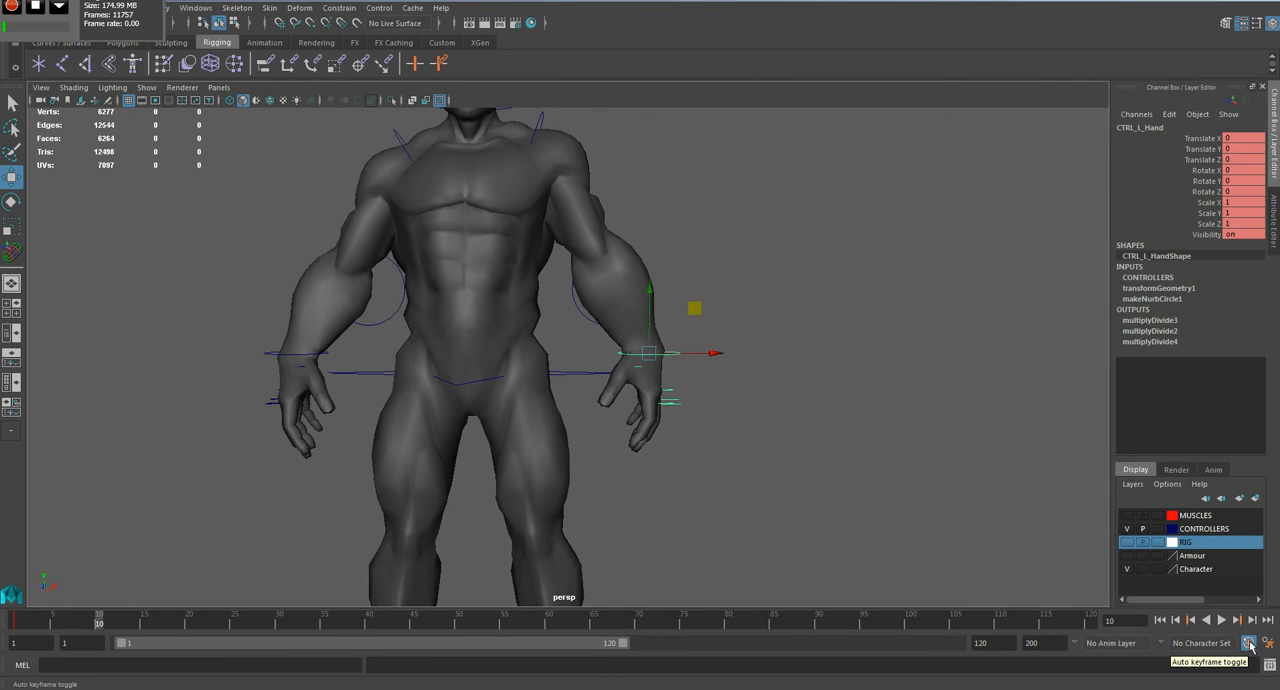
middle_click_drag(749, 379, 716, 464, "alt")
middle_click_drag(659, 397, 749, 214)
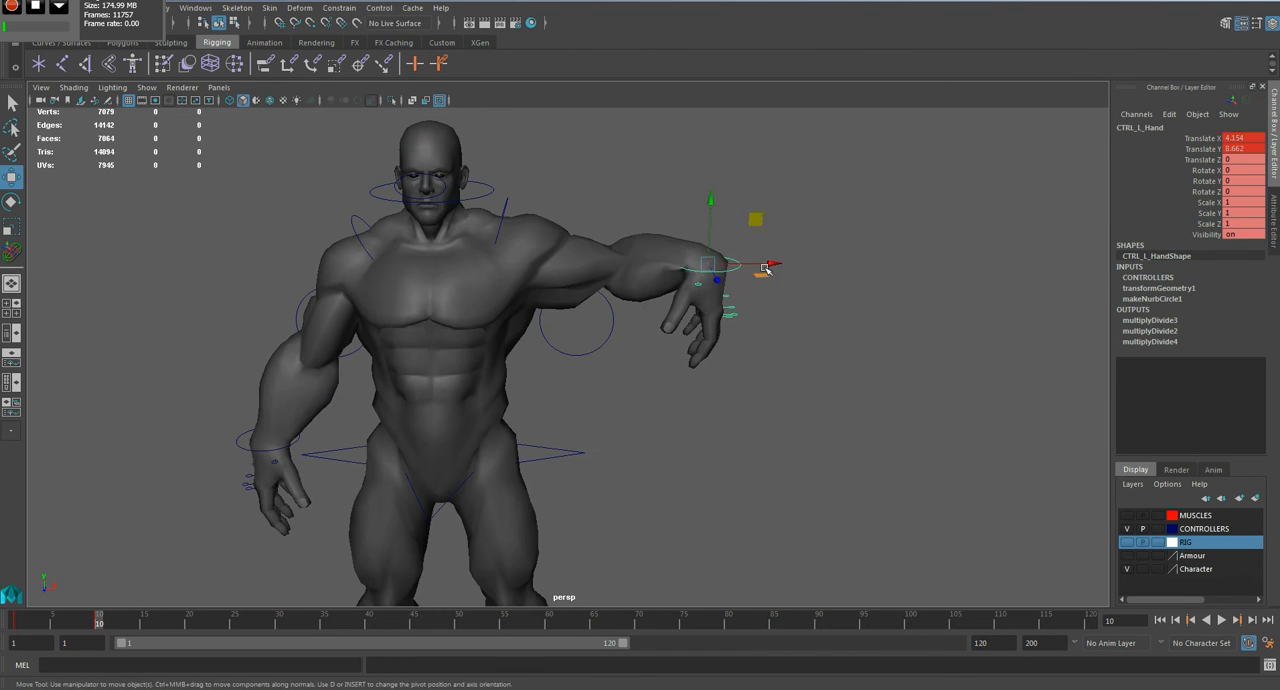
key("e")
left_click_drag(760, 230, 660, 206)
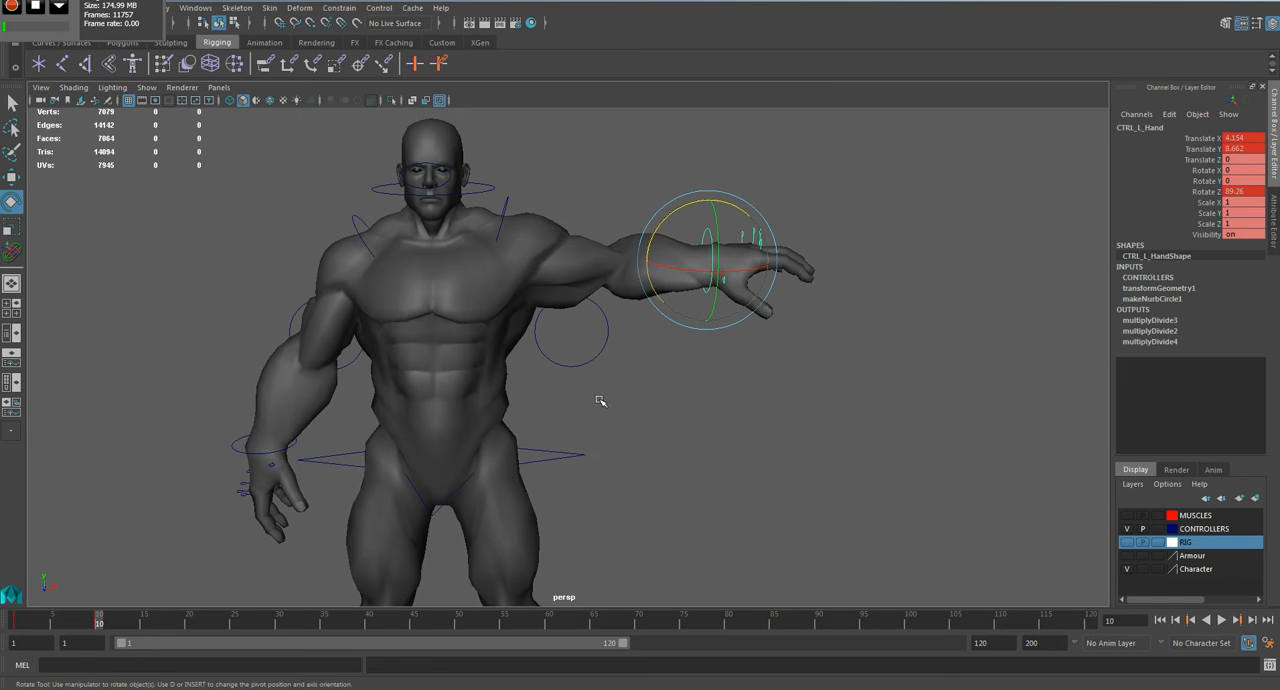
Step: Key the left arm pole vector control at frame 1, and at frame 10 raise it and move it behind the elbow
left_click(586, 323)
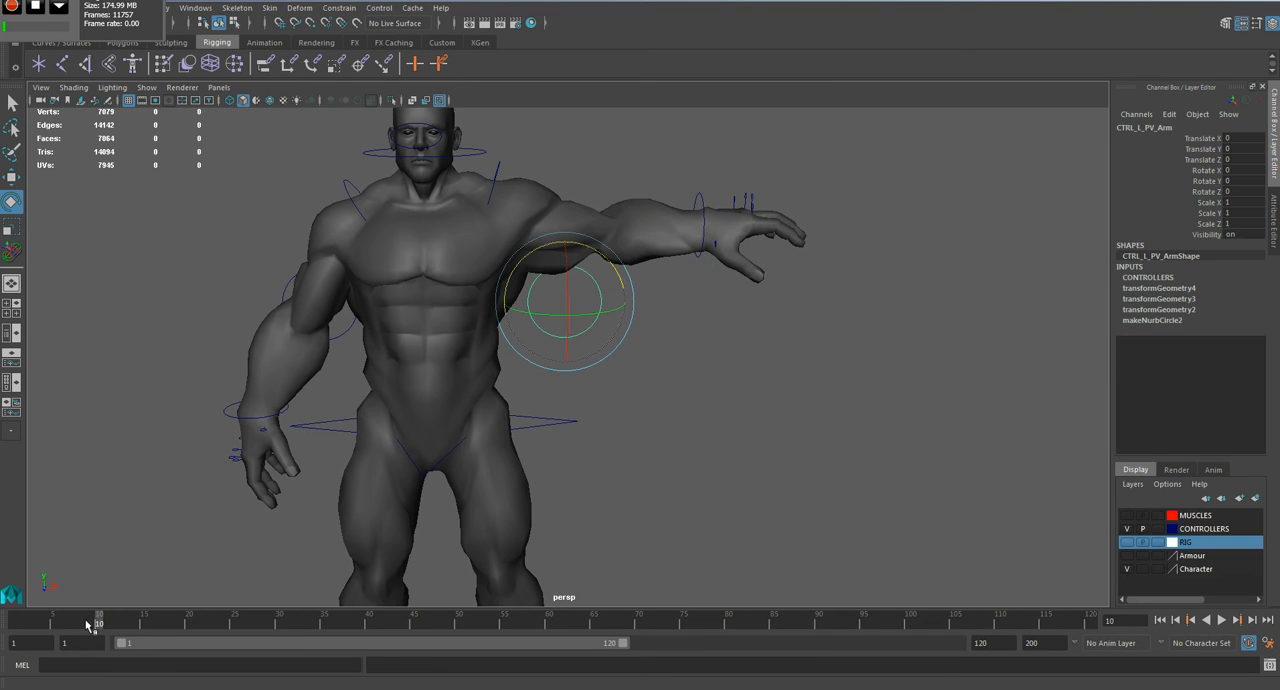
key("s")
key("w")
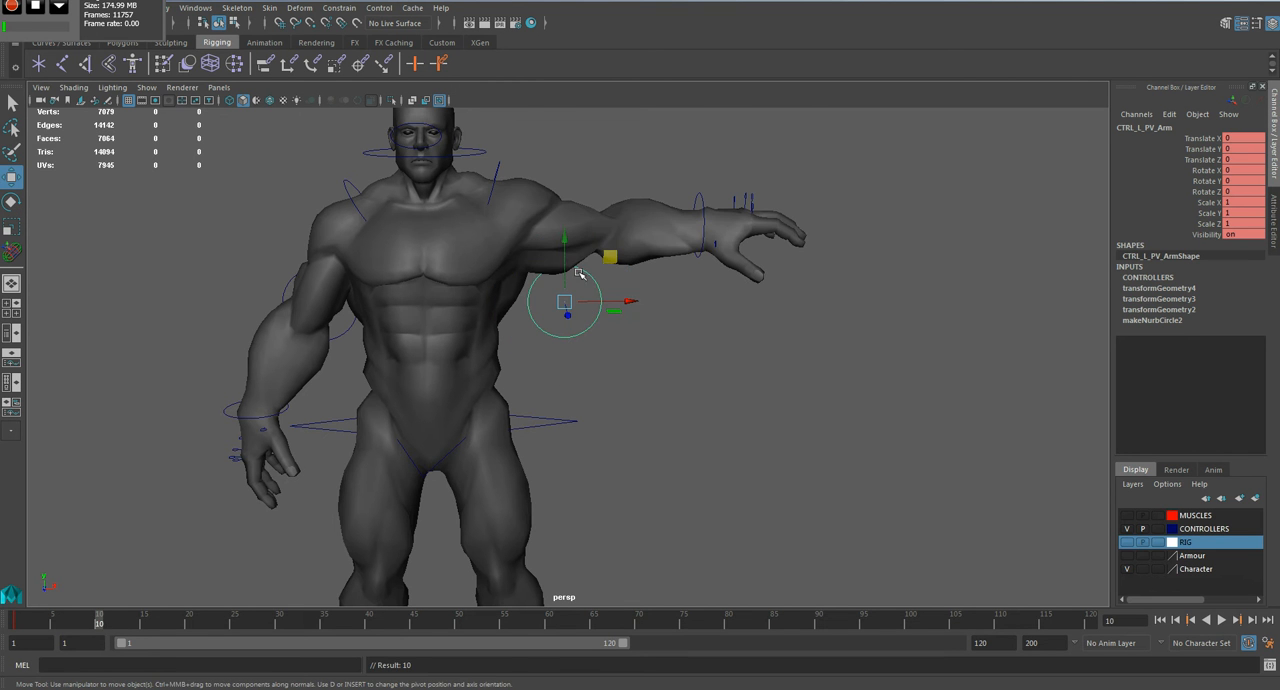
left_click_drag(566, 271, 567, 215)
left_click_drag(612, 344, 380, 345, "alt")
left_click_drag(552, 199, 553, 181)
left_click_drag(528, 283, 825, 288, "alt")
left_click(718, 387)
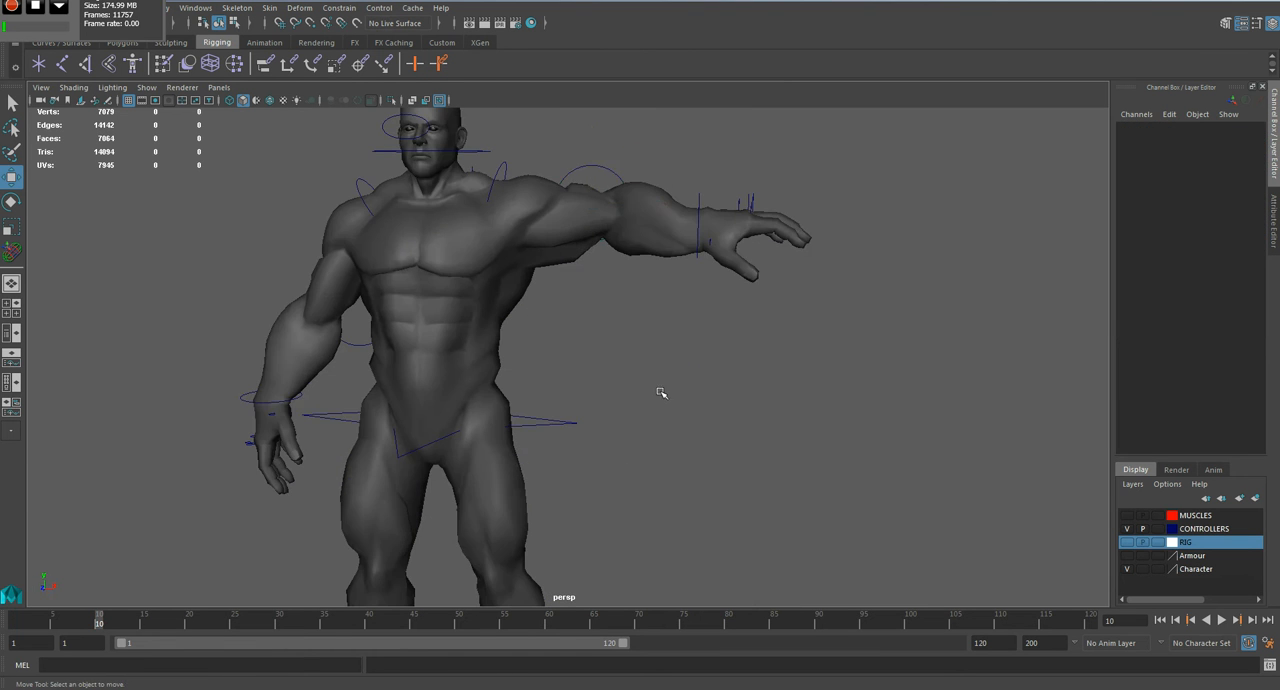
Step: Scrub between frames 10 and 1 with the smoothed mesh to examine how the left shoulder and arm deform
scroll(620, 349, "up", 4)
mouse_move(98, 626)
left_mouse_down()
mouse_move(28, 624)
mouse_move(109, 624)
mouse_move(40, 628)
mouse_move(100, 626)
mouse_move(110, 638)
mouse_move(97, 650)
mouse_move(51, 651)
mouse_move(82, 626)
mouse_move(55, 626)
mouse_move(91, 623)
left_mouse_up()
left_click(480, 401)
left_click(673, 521)
middle_click_drag(598, 535, 653, 494, "alt")
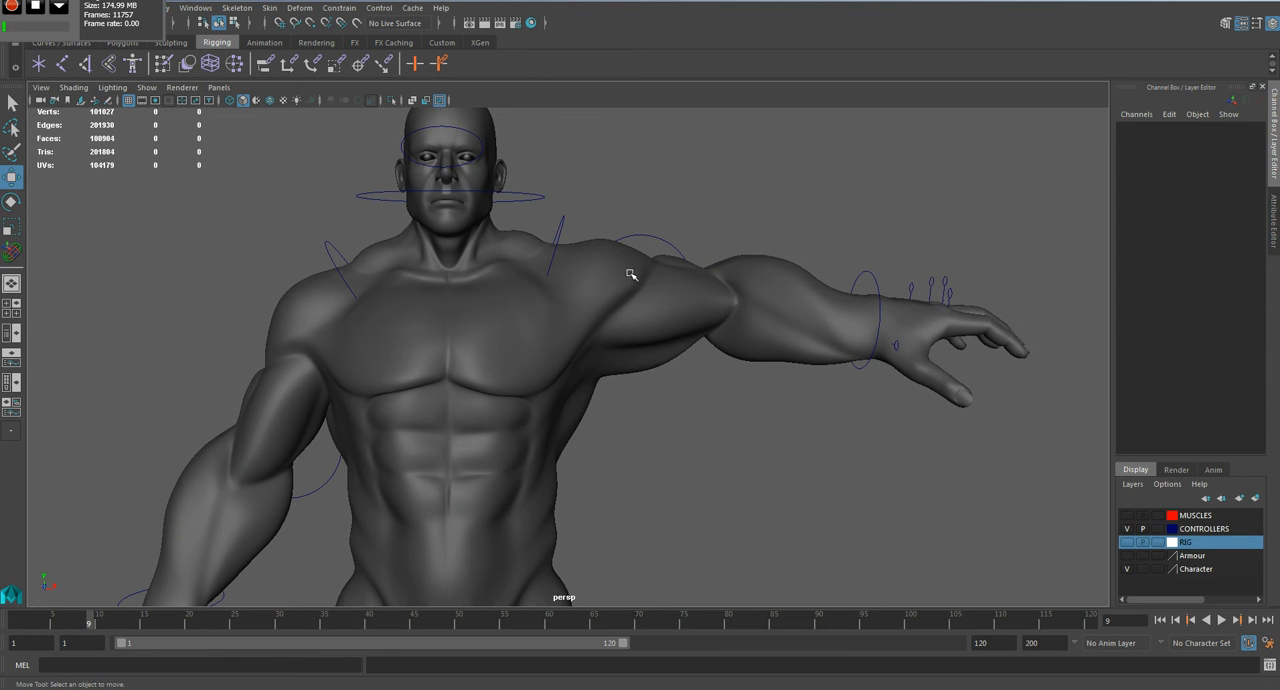
left_click_drag(90, 626, 12, 648)
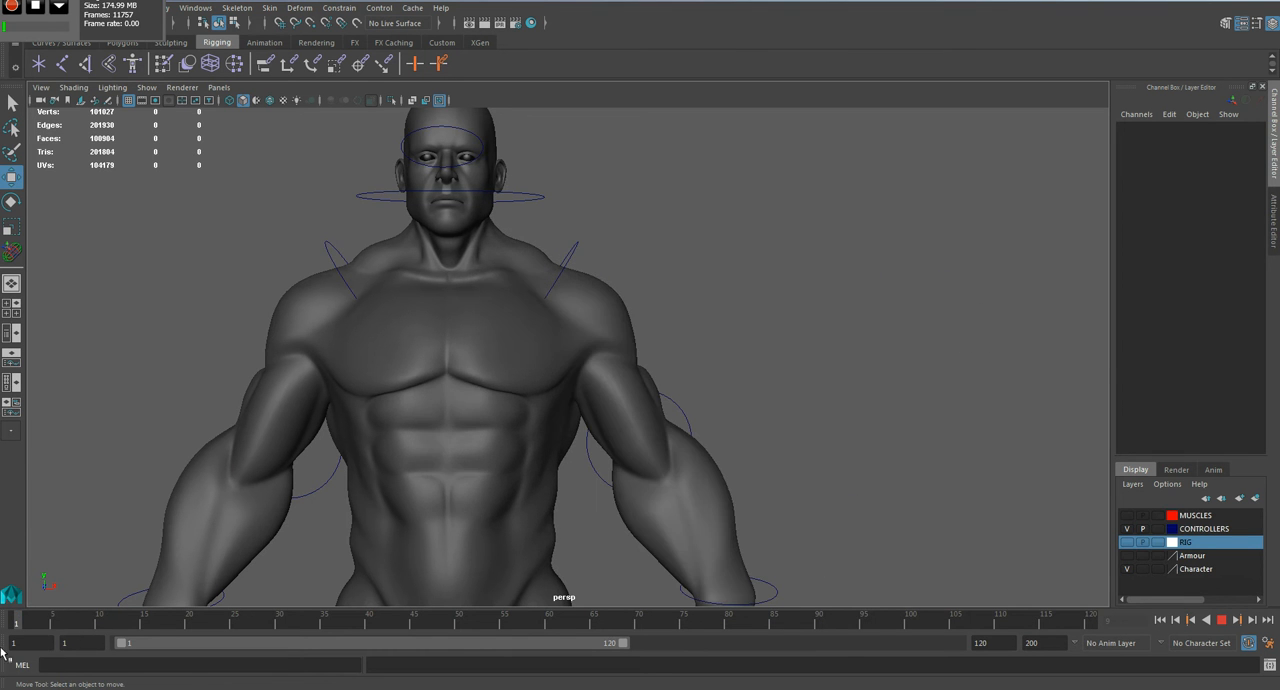
left_click(530, 355)
left_click(540, 355)
middle_click_drag(505, 420, 597, 383, "alt")
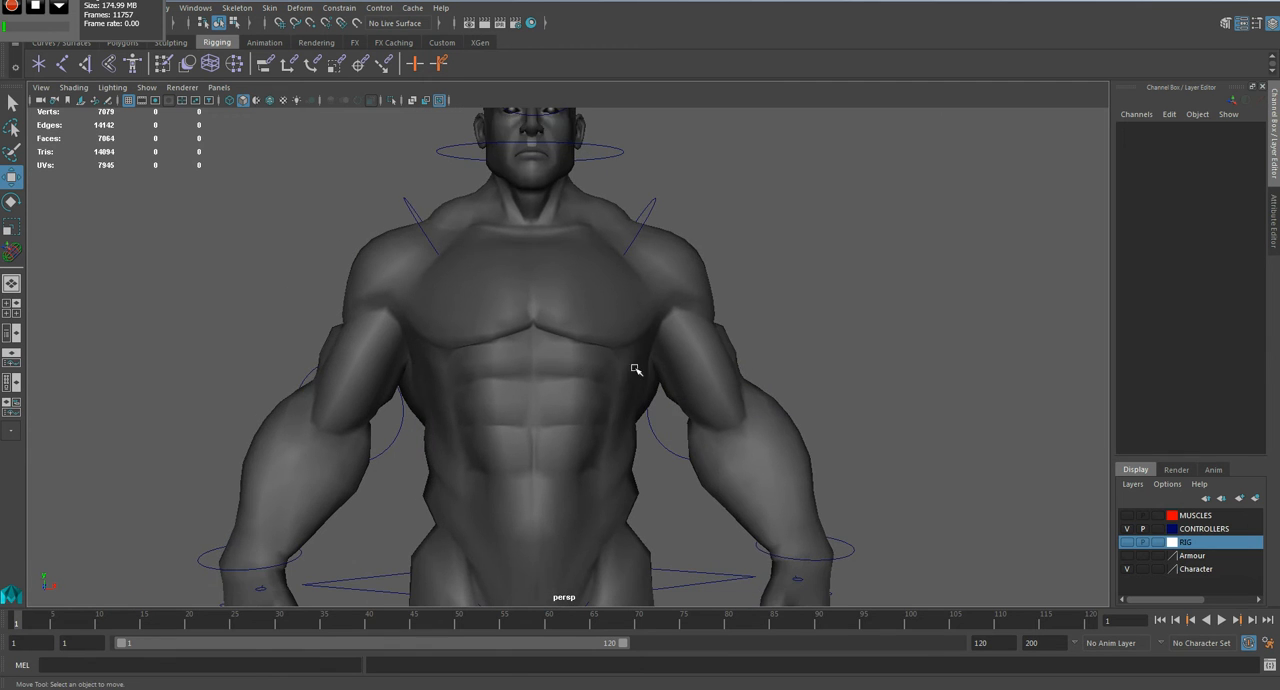
Step: Open the Paint Skin Weights Tool on the character mesh and examine the Pelvis influence around the hips and lower back
left_click(693, 247)
mouse_move(693, 247)
right_mouse_down()
mouse_move(614, 222)
mouse_move(578, 226)
mouse_move(606, 225)
right_mouse_up()
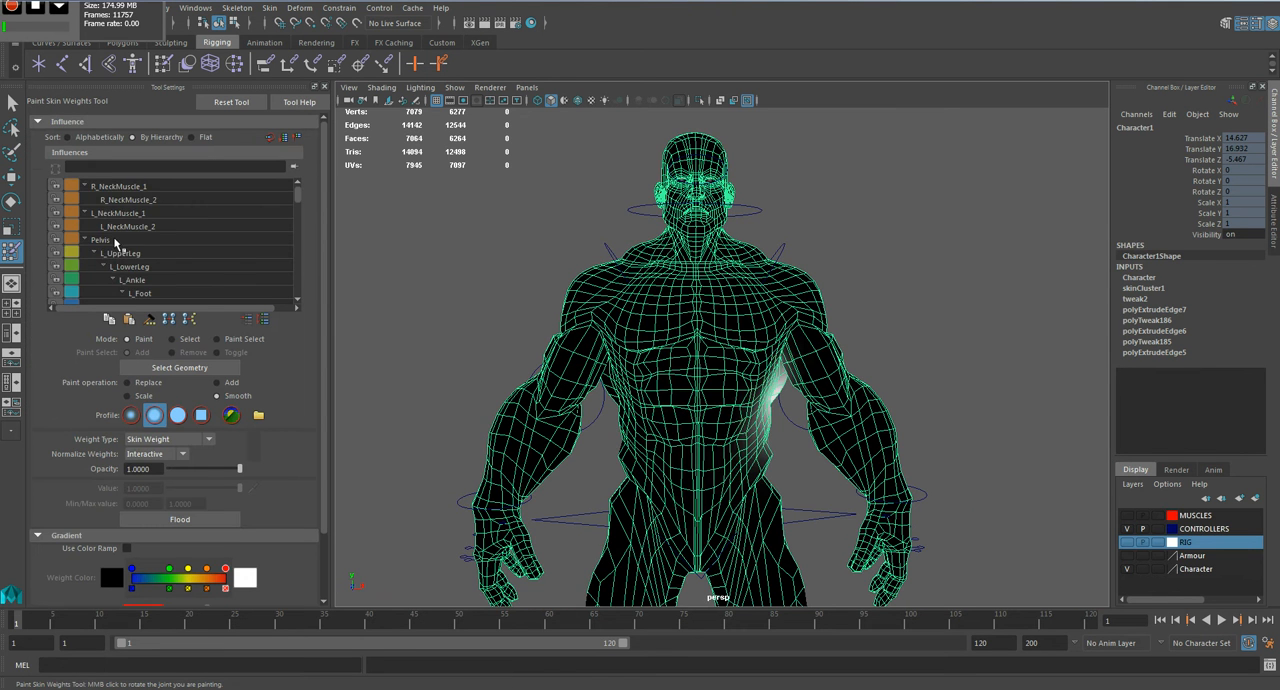
left_click(138, 242)
middle_click_drag(743, 509, 706, 391, "alt")
scroll(706, 391, "up", 2)
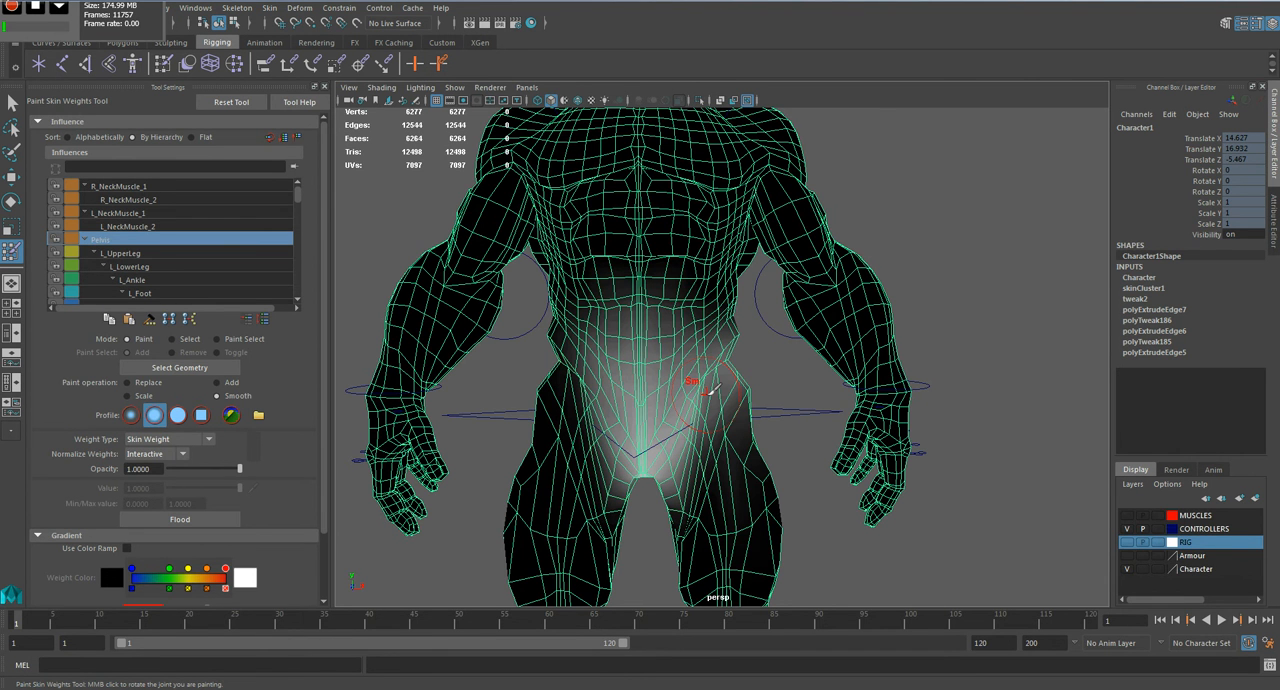
left_click_drag(635, 427, 807, 395, "alt")
left_click_drag(793, 443, 960, 426, "alt")
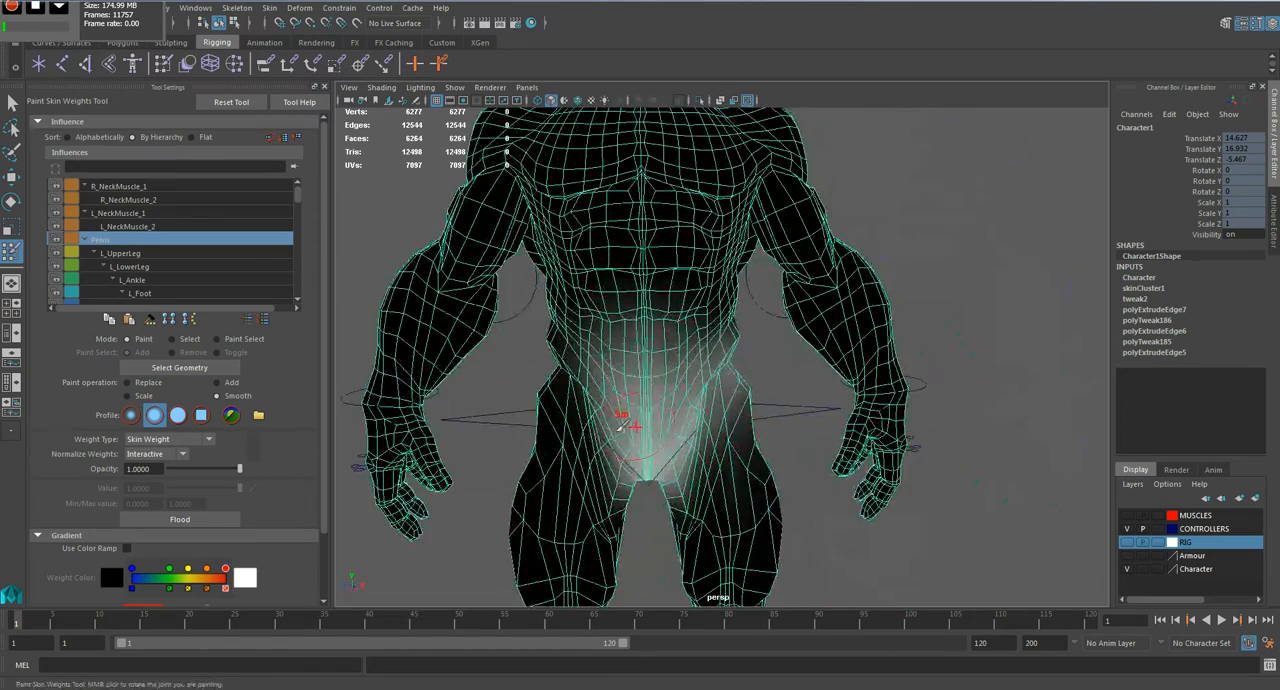
scroll(700, 465, "up", 4)
left_click_drag(654, 483, 658, 434, "alt")
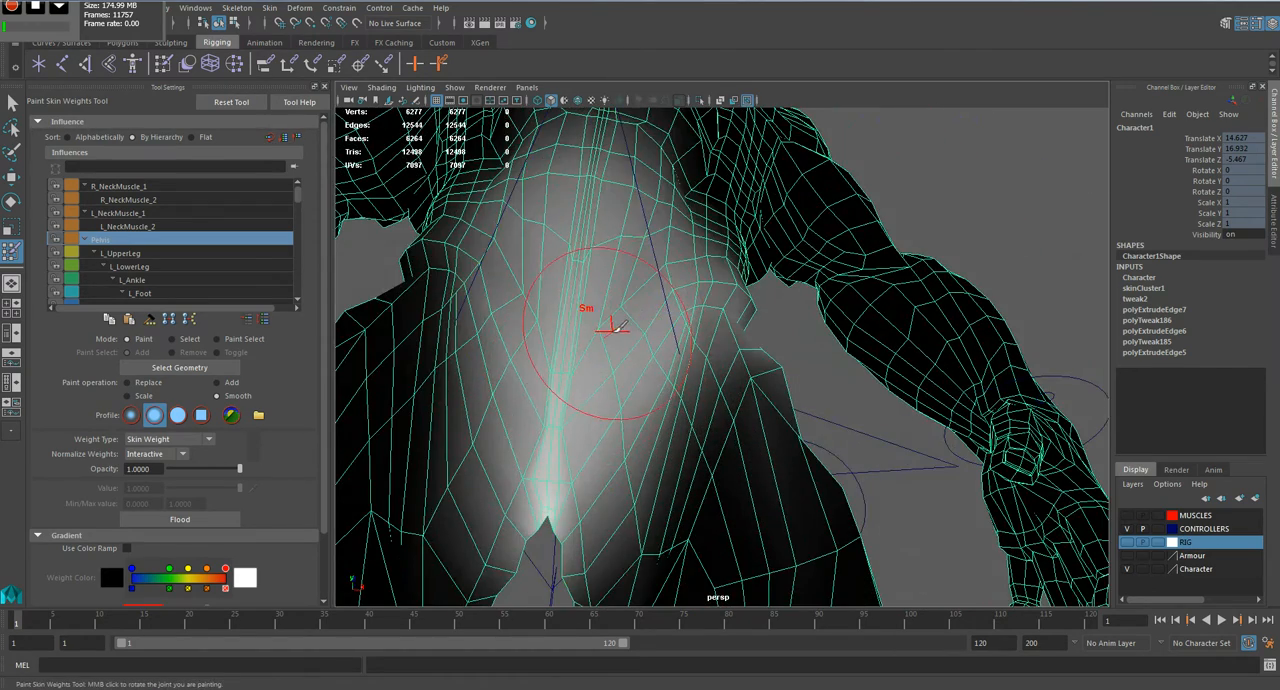
left_click_drag(640, 318, 636, 364, "alt")
scroll(643, 354, "down", 4)
Step: At frame 10, choose the L_UpperArm influence and set the paint operation to Replace
left_click_drag(58, 624, 97, 626)
scroll(258, 254, "down", 5)
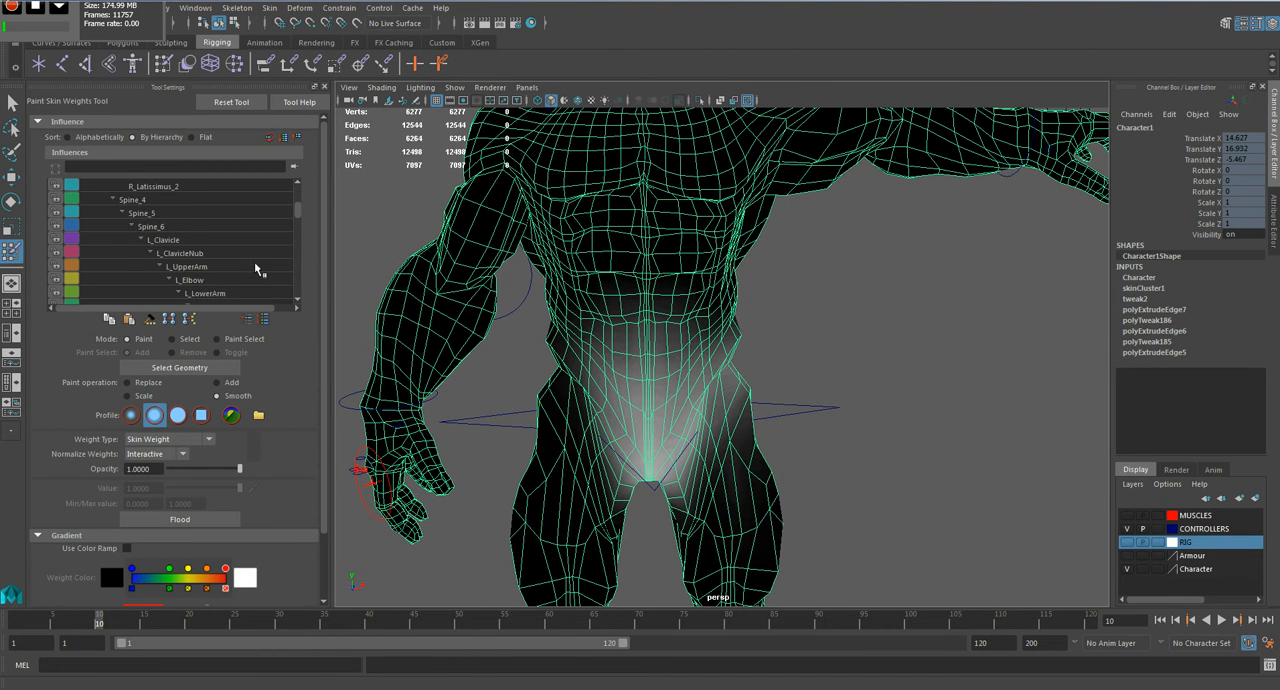
left_click(258, 268)
middle_click_drag(846, 260, 692, 443, "alt")
scroll(696, 441, "up", 5)
mouse_move(645, 437)
left_mouse_down("alt")
mouse_move(637, 377)
mouse_move(645, 440)
left_mouse_up("alt")
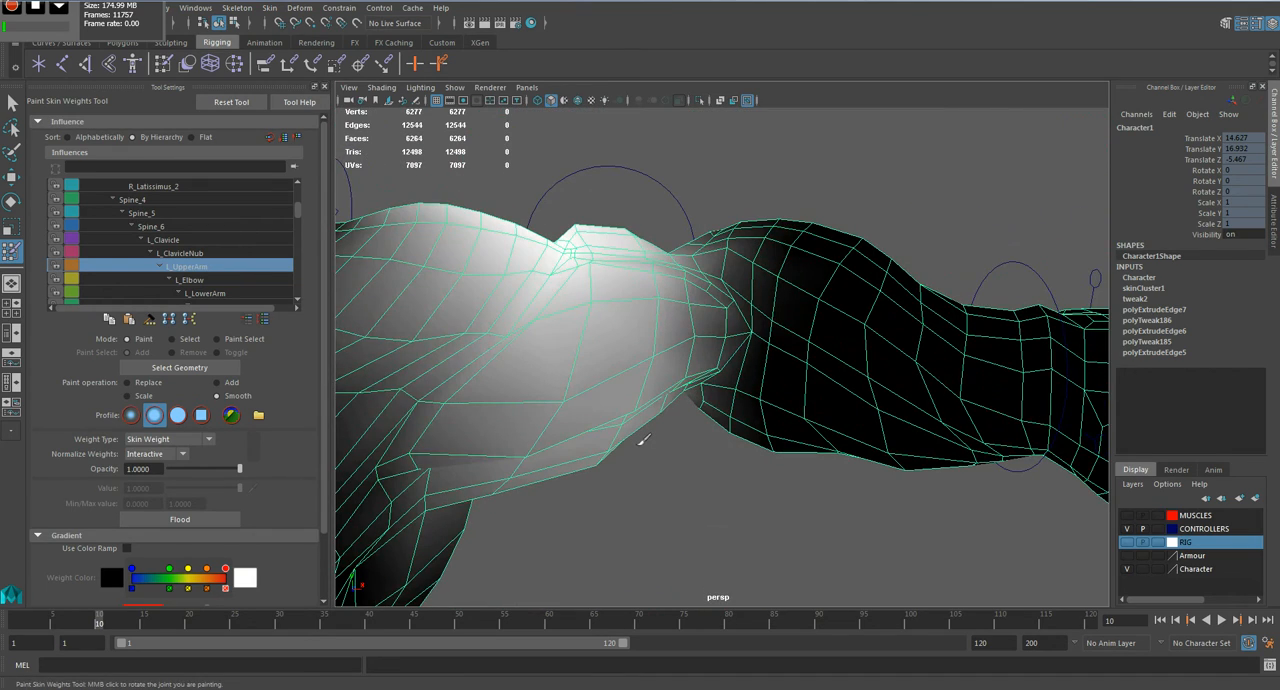
mouse_move(627, 446)
left_mouse_down("alt")
mouse_move(705, 398)
mouse_move(667, 377)
left_mouse_up("alt")
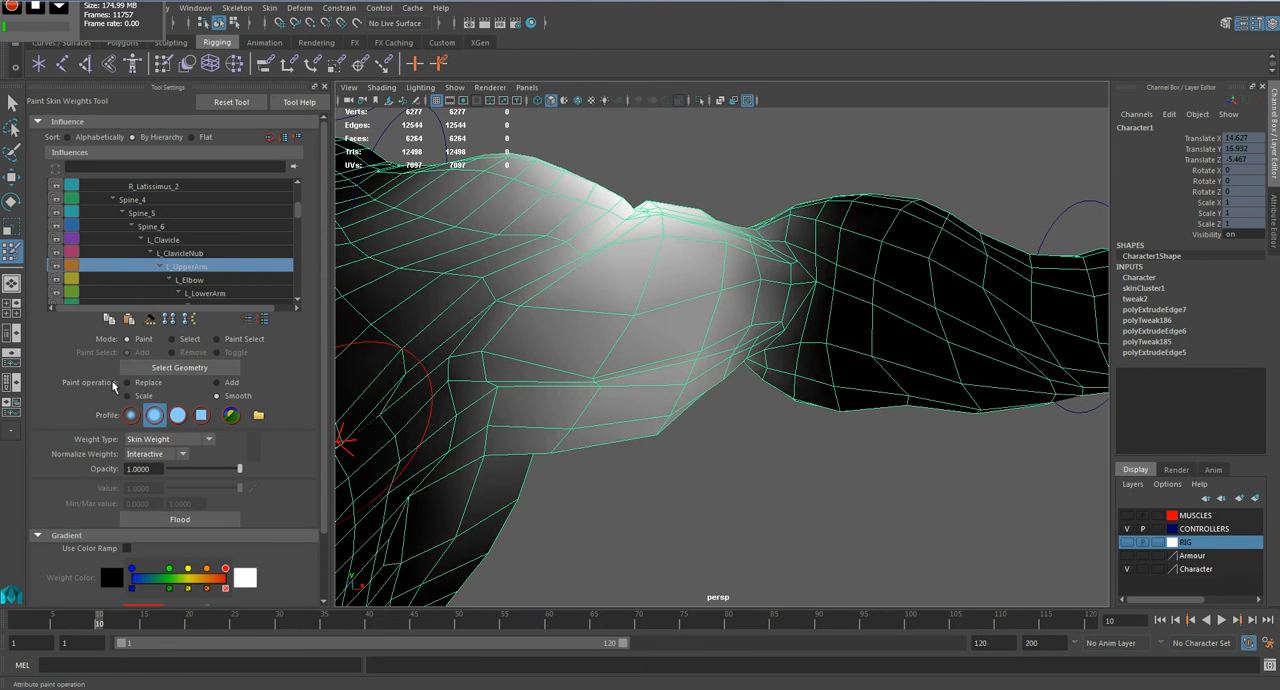
left_click(158, 384)
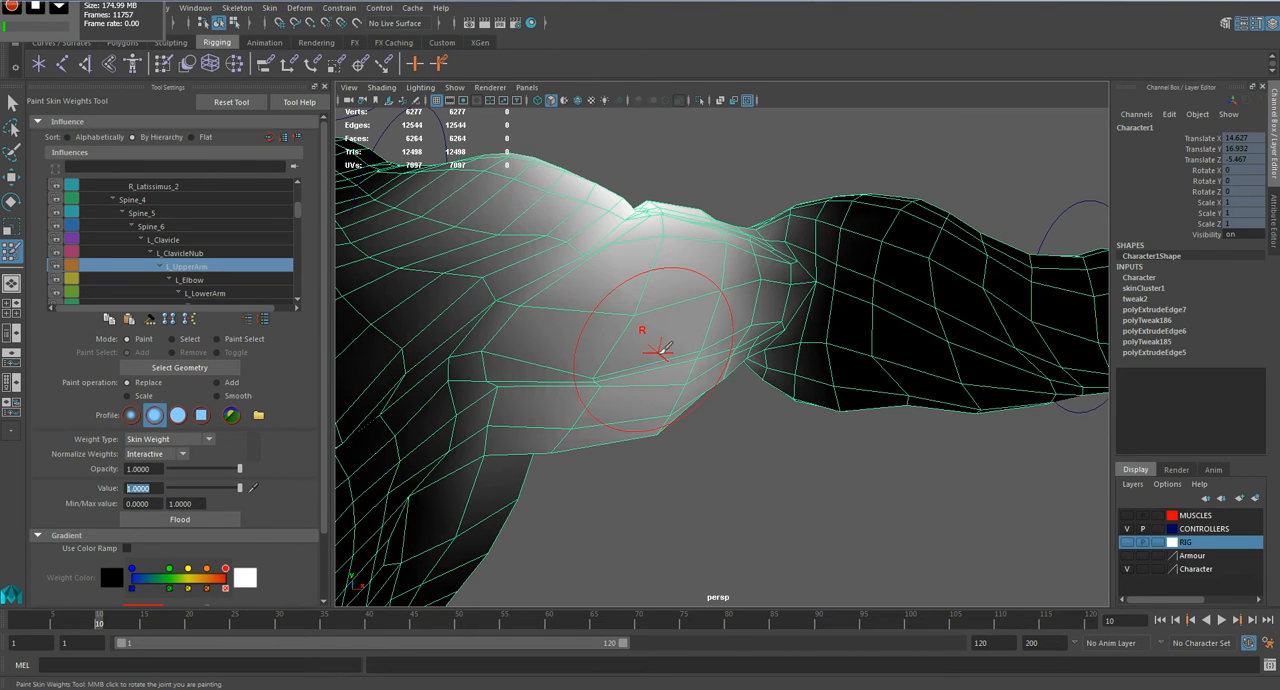
Step: Paint L_UpperArm weight at value 1 over the front and upper surface of the left upper arm
left_click_drag(643, 338, 700, 366, "alt")
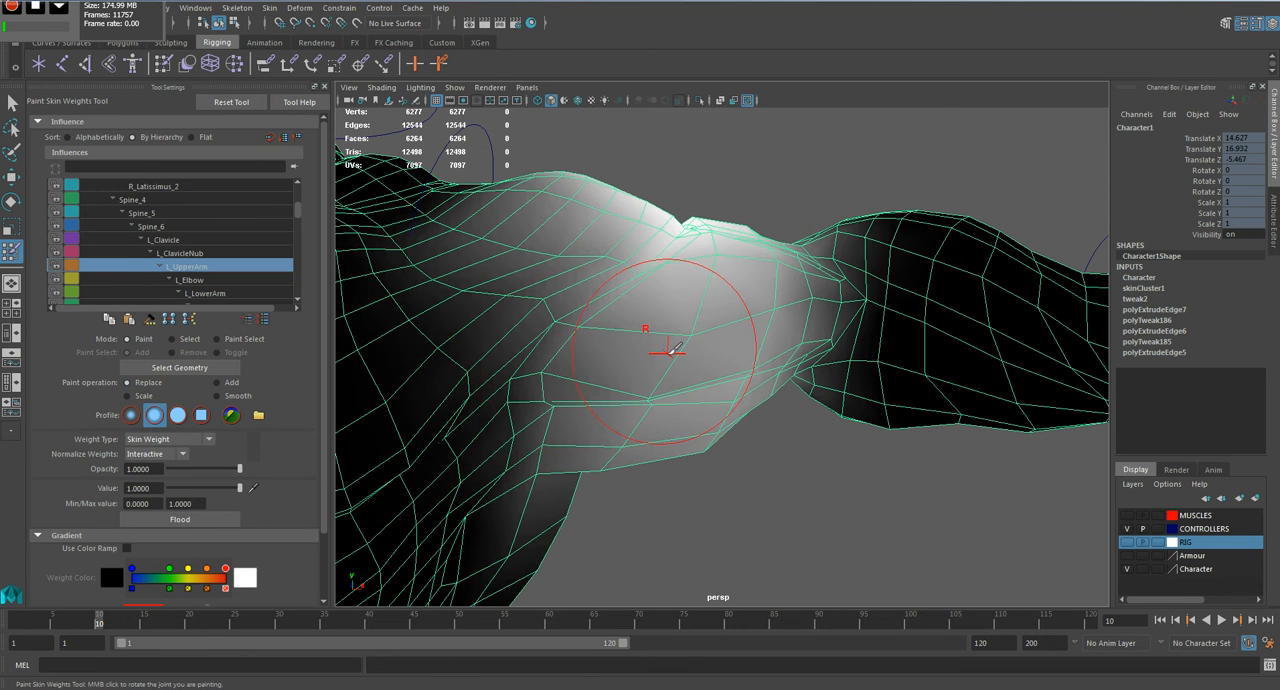
middle_click_drag(663, 351, 651, 377, "alt")
scroll(675, 372, "down", 2)
scroll(685, 360, "up", 2)
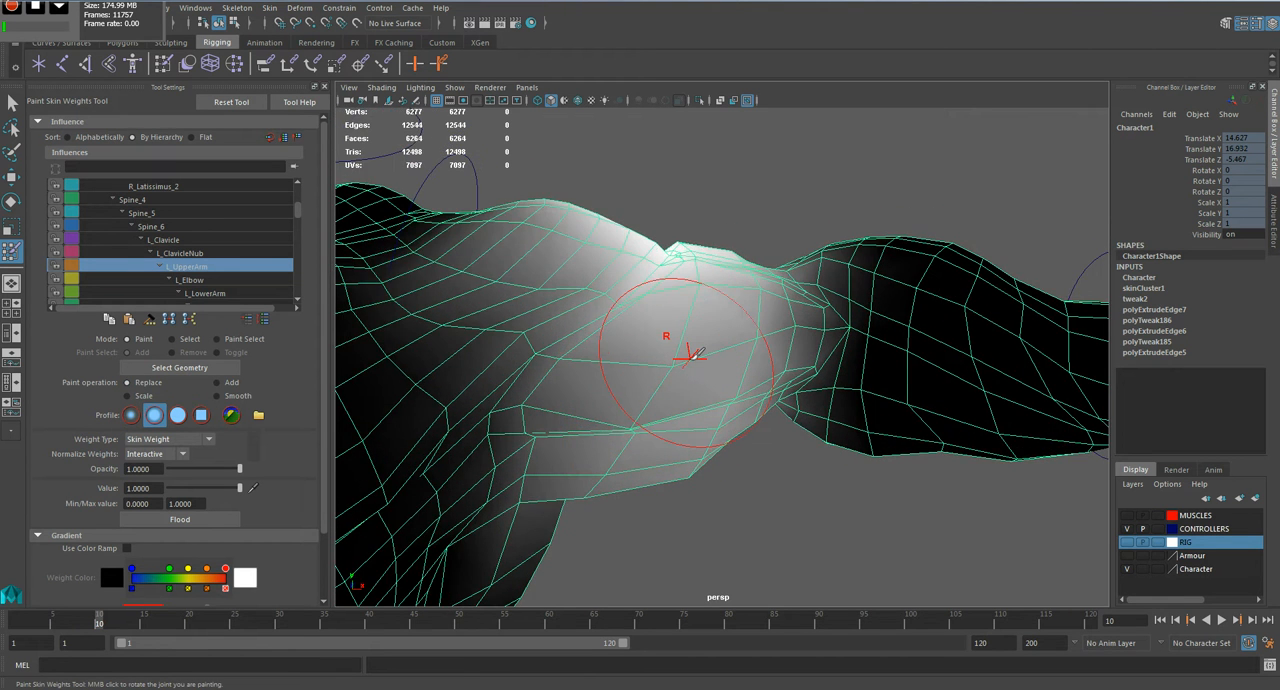
left_click_drag(690, 358, 651, 362)
mouse_move(685, 335)
middle_mouse_down()
mouse_move(677, 363)
mouse_move(674, 336)
middle_mouse_up()
left_click_drag(700, 247, 646, 424)
left_click_drag(722, 377, 692, 462)
left_click_drag(692, 462, 709, 348, "alt")
mouse_move(711, 350)
left_mouse_down()
mouse_move(719, 373)
mouse_move(686, 468)
mouse_move(771, 357)
mouse_move(744, 272)
mouse_move(652, 356)
mouse_move(688, 451)
mouse_move(691, 363)
mouse_move(674, 457)
mouse_move(735, 363)
left_mouse_up()
left_click_drag(695, 490, 722, 338, "alt")
mouse_move(720, 342)
left_mouse_down()
mouse_move(720, 426)
mouse_move(746, 397)
mouse_move(747, 342)
left_mouse_up()
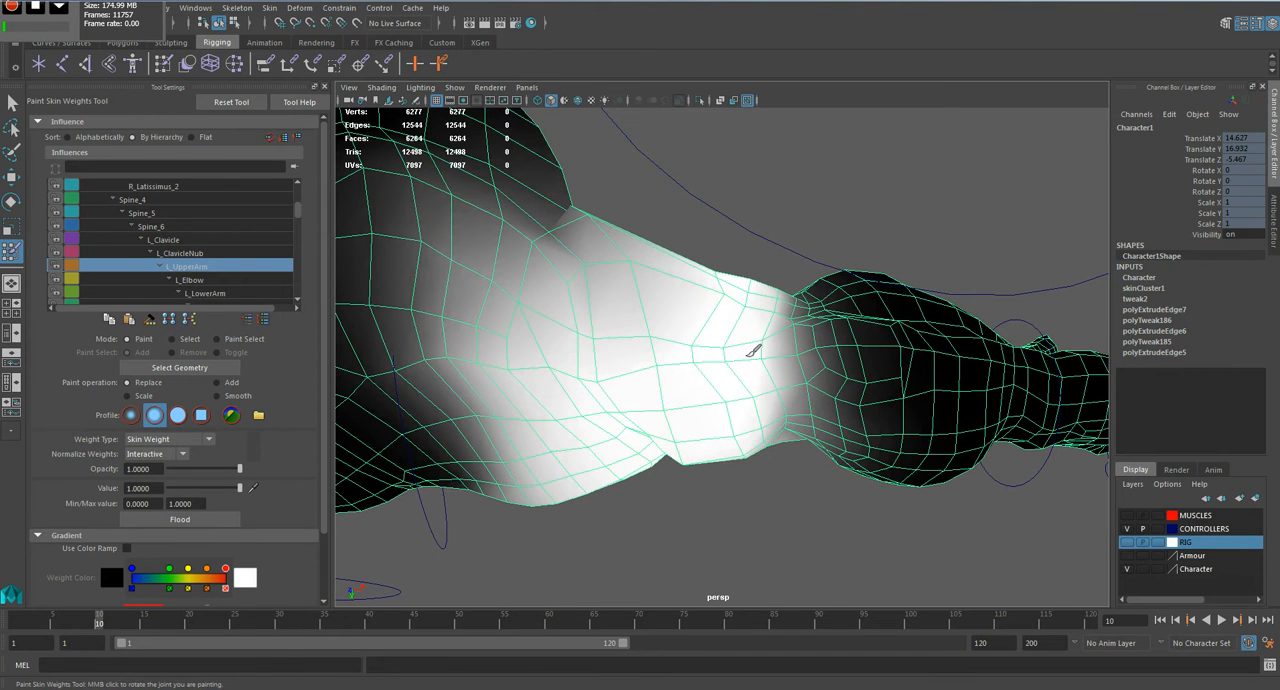
Step: Paint L_UpperArm weight at value 1 along the underside of the arm, from near the armpit to the elbow crease
mouse_move(720, 438)
left_mouse_down("alt")
mouse_move(703, 323)
mouse_move(740, 277)
mouse_move(792, 354)
mouse_move(777, 286)
mouse_move(811, 372)
mouse_move(779, 250)
mouse_move(700, 277)
left_mouse_up("alt")
mouse_move(686, 363)
left_mouse_down("alt")
mouse_move(657, 409)
mouse_move(650, 397)
mouse_move(575, 438)
mouse_move(591, 423)
mouse_move(593, 371)
left_mouse_up("alt")
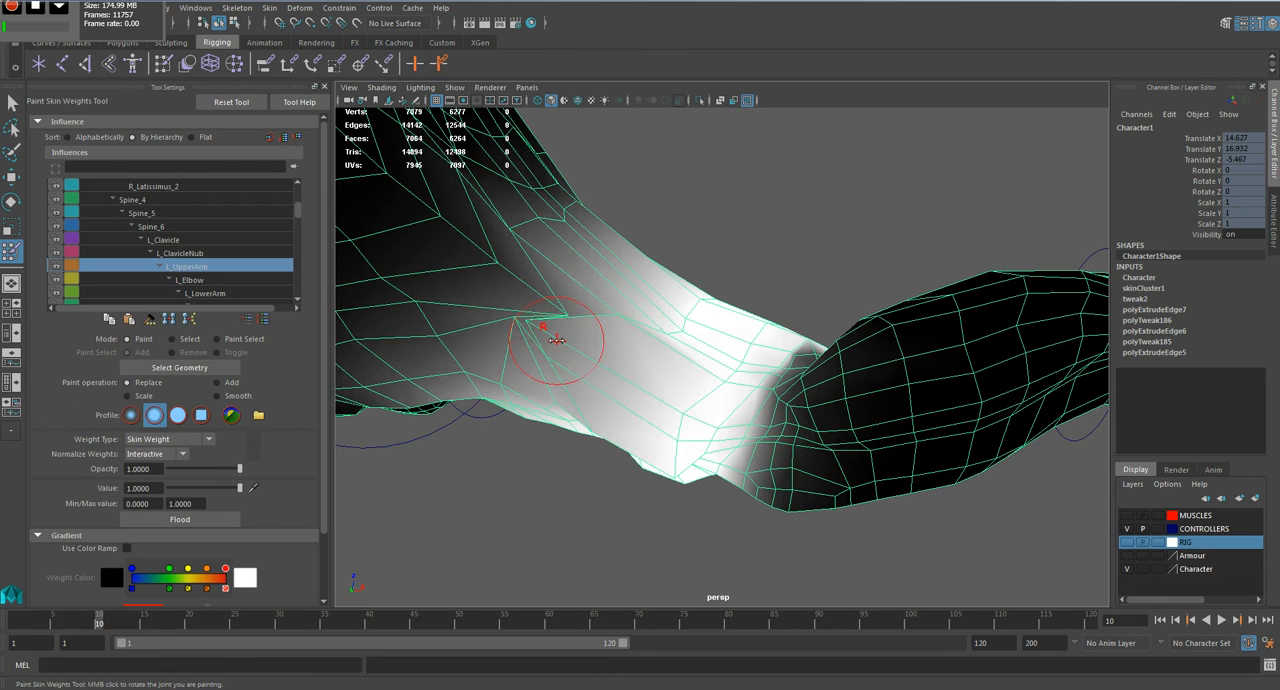
left_click_drag(530, 322, 618, 375)
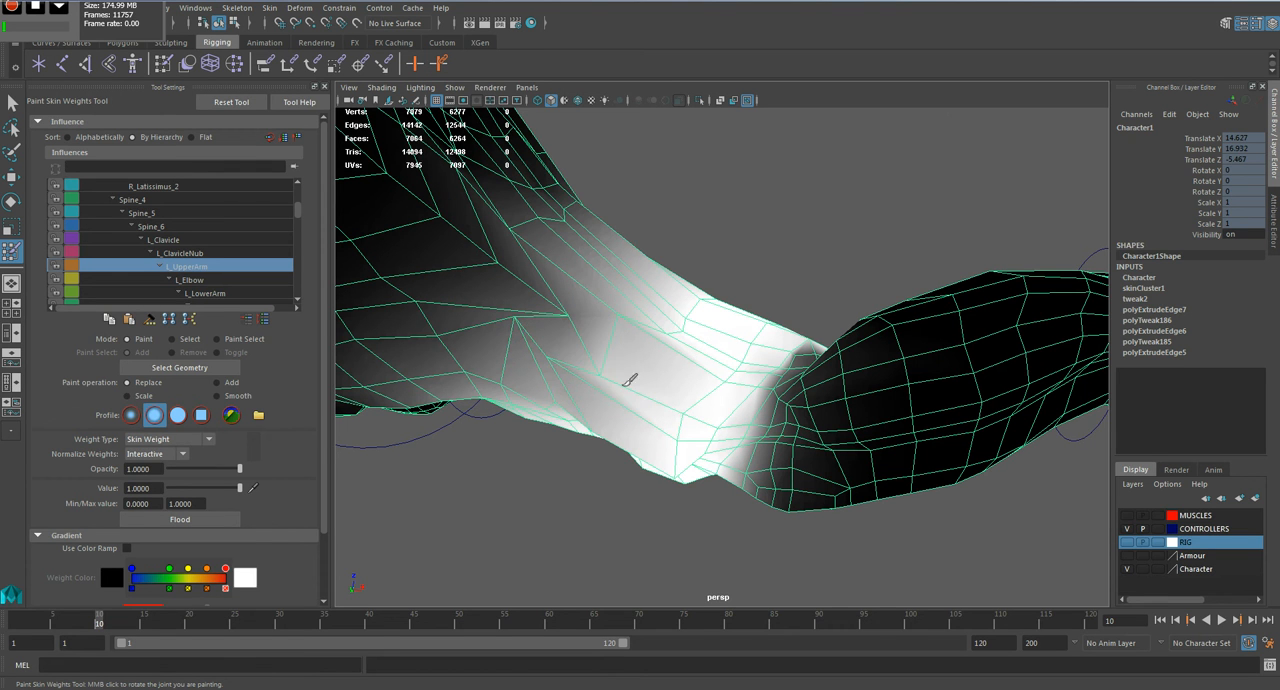
left_click_drag(635, 322, 617, 295)
left_click_drag(553, 370, 634, 390)
mouse_move(728, 325)
left_mouse_down("alt")
mouse_move(680, 437)
mouse_move(774, 457)
mouse_move(772, 365)
mouse_move(691, 443)
mouse_move(697, 372)
left_mouse_up("alt")
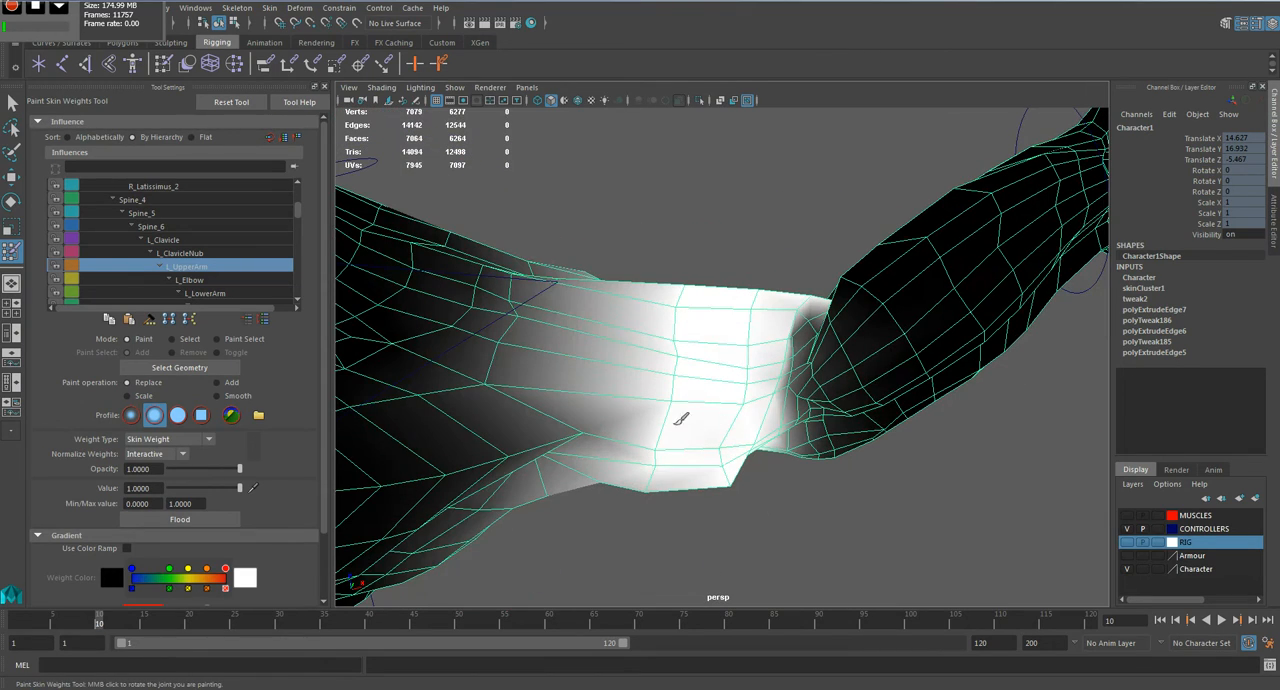
left_click_drag(804, 326, 770, 366, "alt")
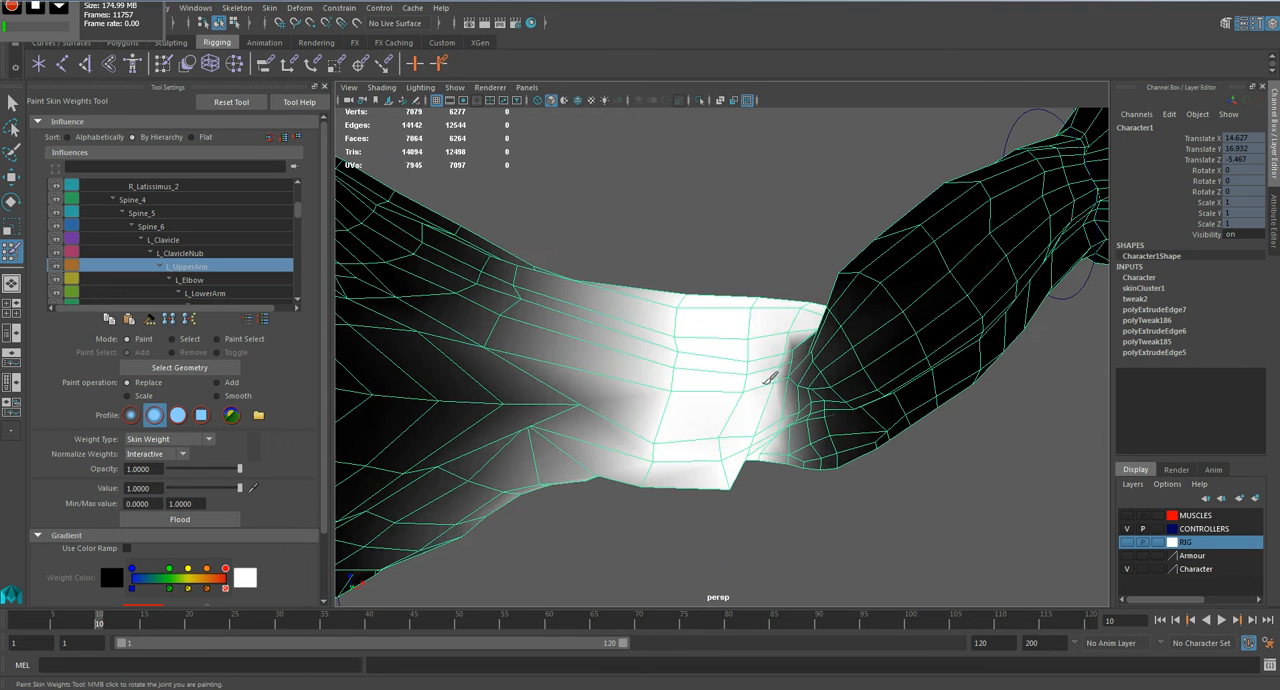
left_click_drag(647, 383, 646, 452, "alt")
mouse_move(560, 352)
left_mouse_down()
mouse_move(536, 428)
mouse_move(558, 474)
mouse_move(536, 485)
mouse_move(624, 373)
mouse_move(573, 366)
mouse_move(599, 330)
mouse_move(623, 344)
left_mouse_up()
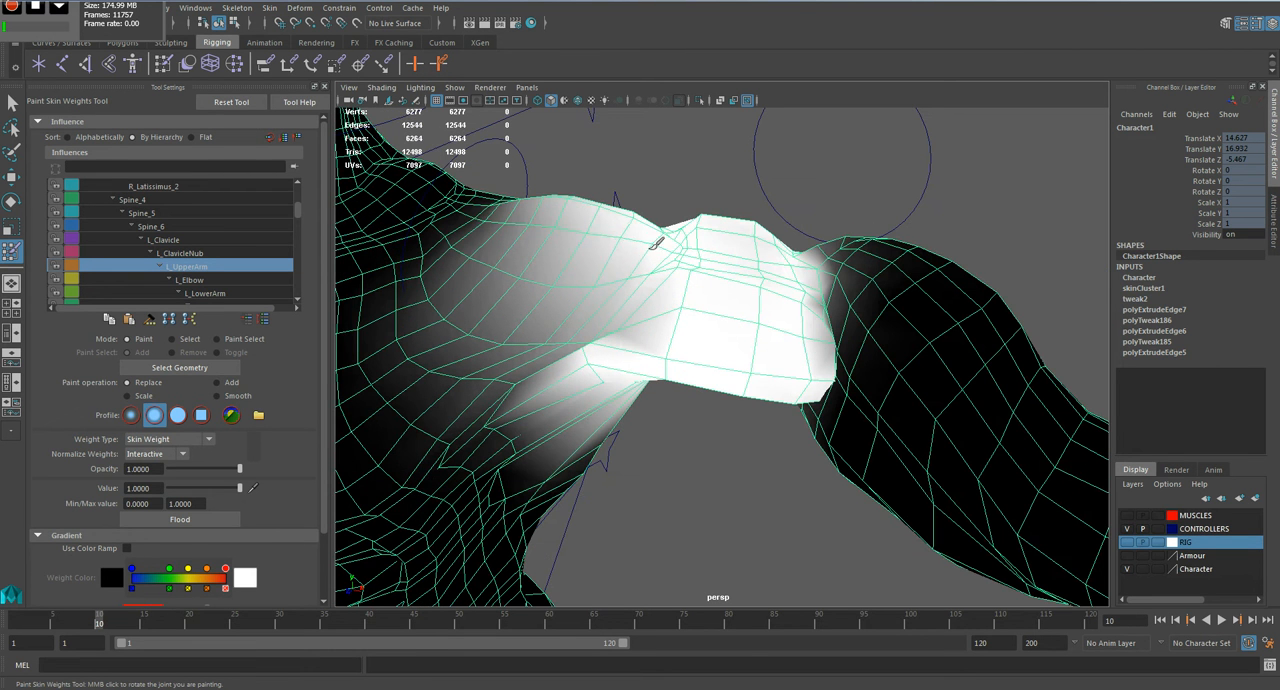
Step: Extend the L_UpperArm weight over the top and back of the upper arm, leave the paint tool and preview the smoothed mesh
mouse_move(598, 230)
left_mouse_down()
mouse_move(485, 280)
mouse_move(610, 290)
mouse_move(632, 308)
mouse_move(536, 329)
mouse_move(470, 315)
mouse_move(548, 300)
mouse_move(569, 260)
mouse_move(790, 316)
mouse_move(610, 335)
mouse_move(610, 285)
mouse_move(868, 320)
mouse_move(643, 346)
mouse_move(660, 318)
left_mouse_up()
mouse_move(722, 308)
left_mouse_down()
mouse_move(785, 263)
mouse_move(762, 279)
mouse_move(803, 375)
mouse_move(771, 420)
mouse_move(766, 371)
mouse_move(700, 337)
mouse_move(663, 286)
left_mouse_up()
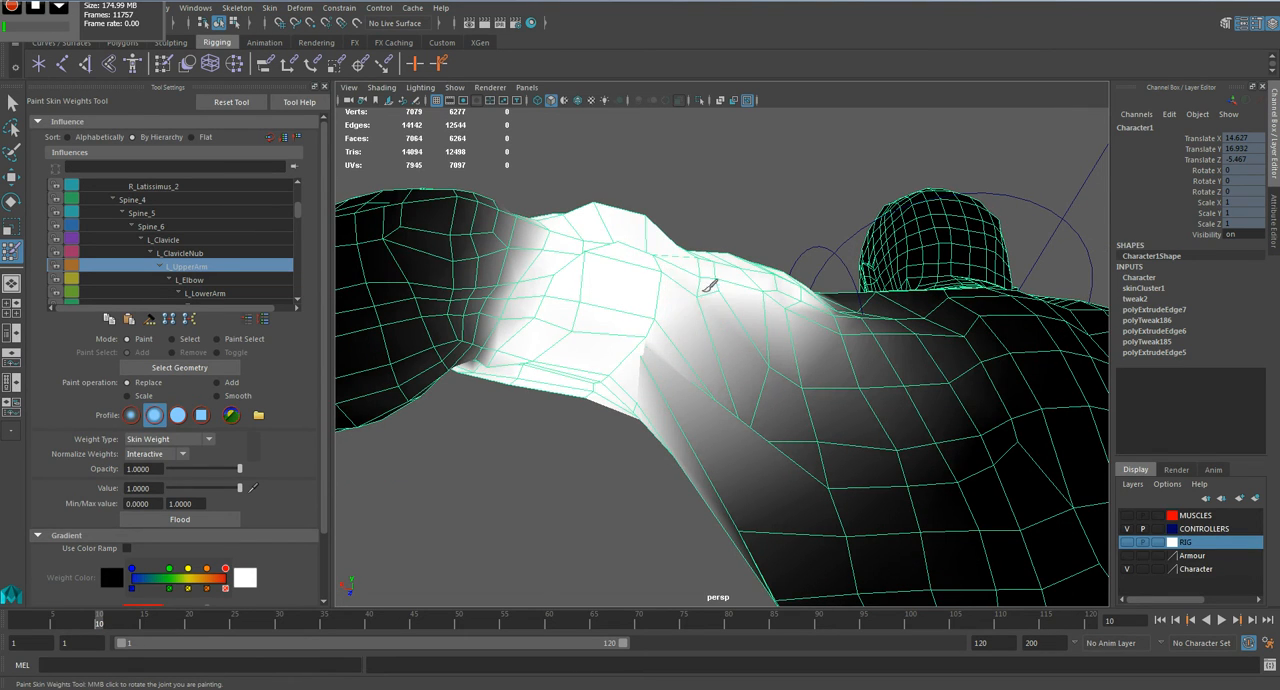
left_click_drag(718, 290, 671, 386, "alt")
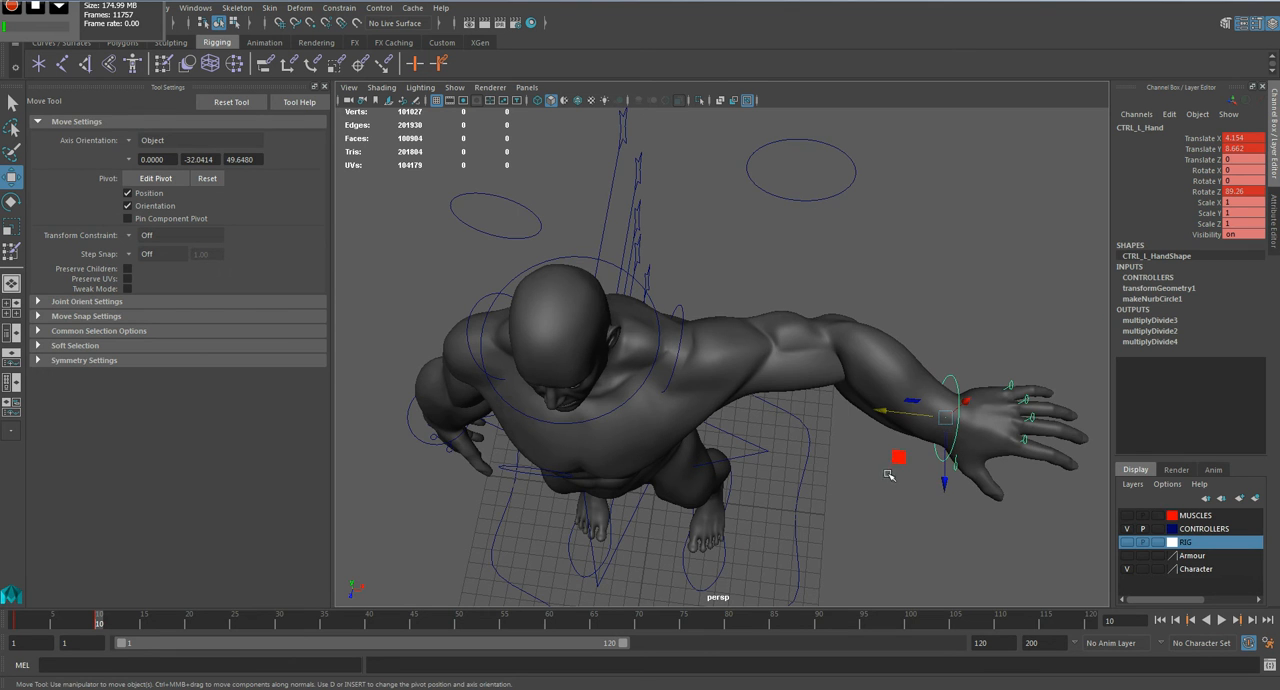
left_click_drag(898, 458, 837, 446)
left_click(842, 467)
scroll(842, 467, "down", 5)
scroll(838, 446, "up", 5)
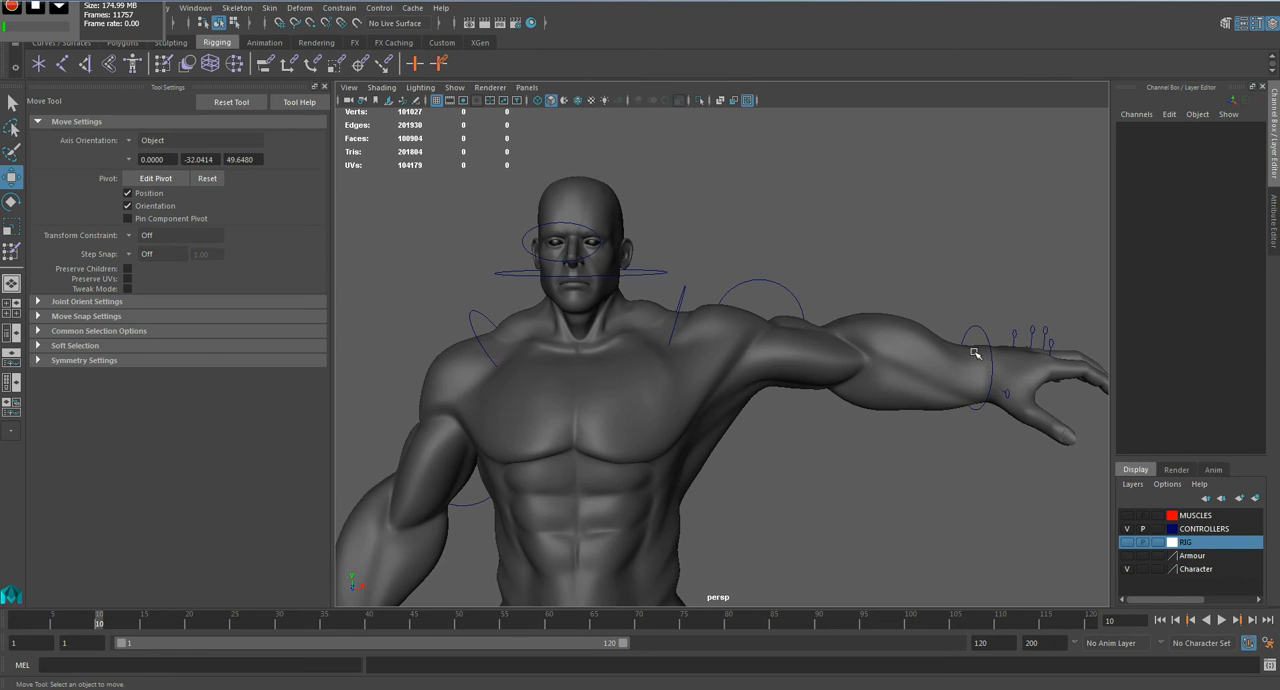
Step: Lower the left hand control to about 4.39, 4.88, -0.82 and rotate it to about -60° in Y and 60° in Z
left_click(985, 332)
left_click_drag(985, 332, 792, 339, "alt")
middle_click_drag(818, 263, 803, 366)
key("e")
left_click_drag(822, 356, 899, 367)
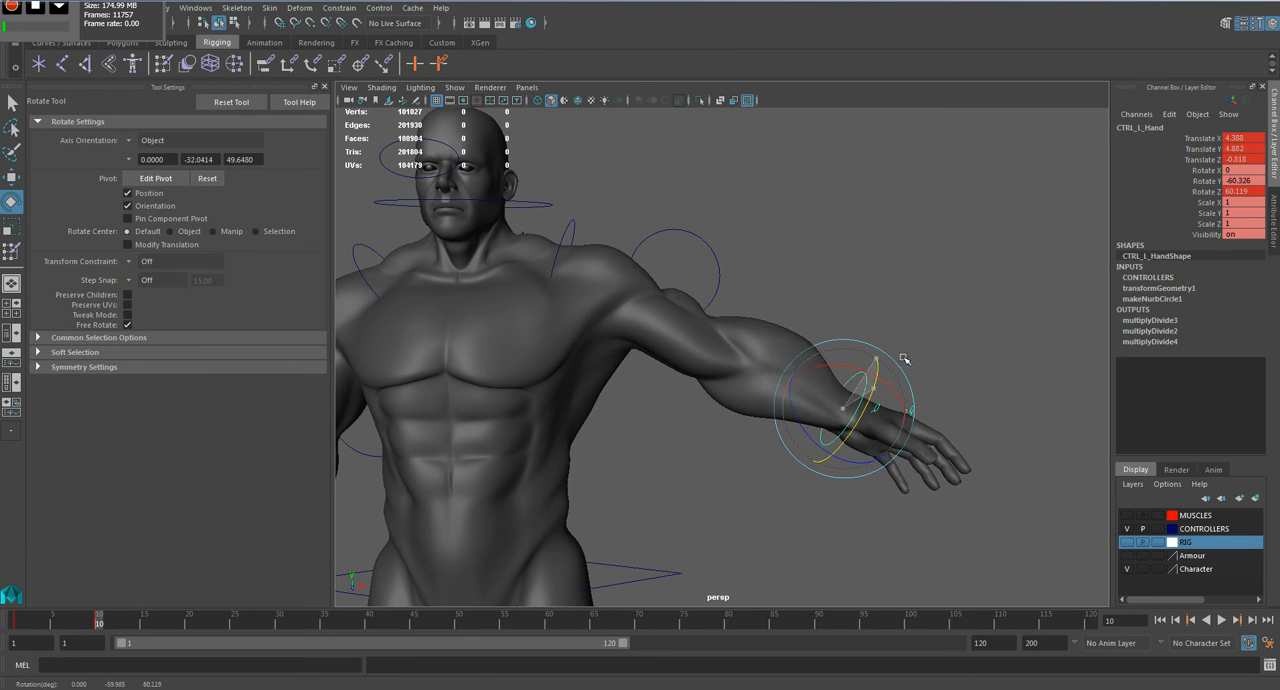